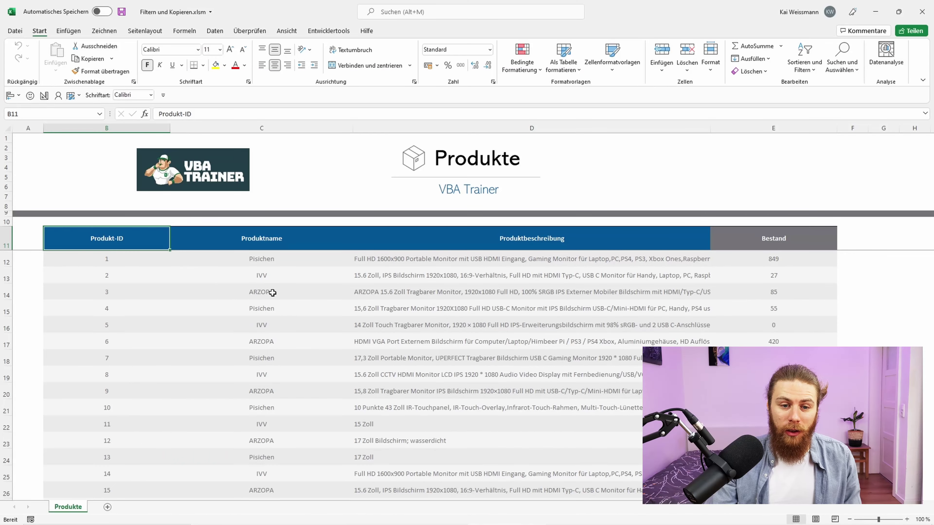
- Convert the product list B11:E50 into a table with headers and apply a custom table style
click(268, 292)
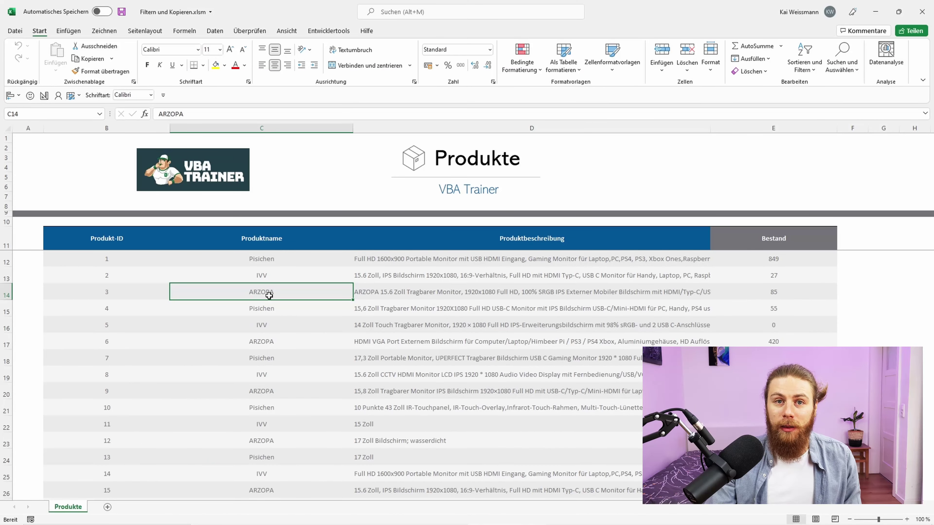
key(ctrl+t)
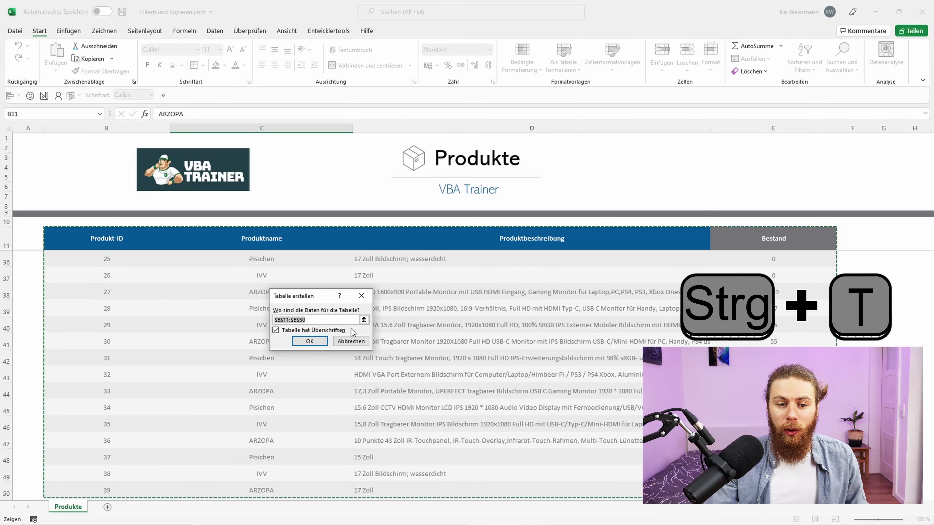
click(305, 341)
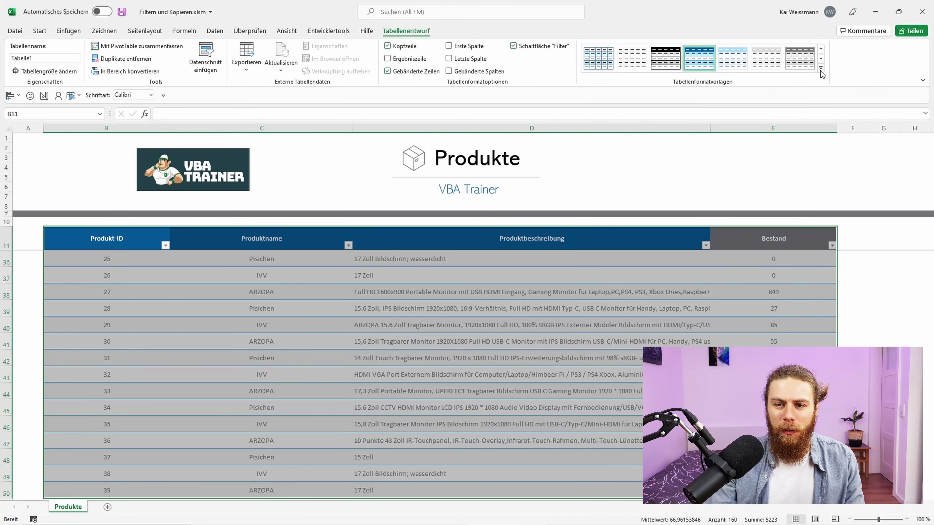
click(821, 68)
click(602, 75)
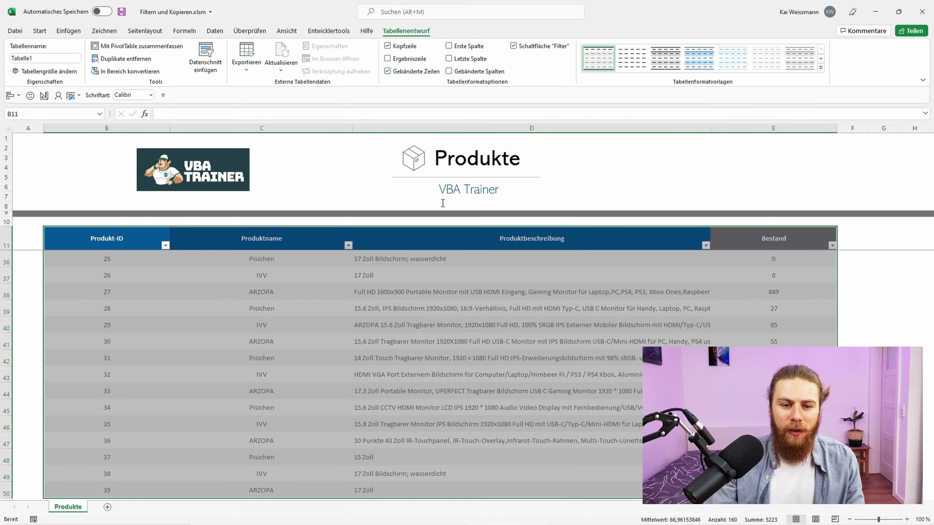
click(131, 241)
- Rename the table to tbl_Produkte and open the VBA editor with Alt+F11
scroll(130, 250, up, 5)
scroll(128, 258, up, 3)
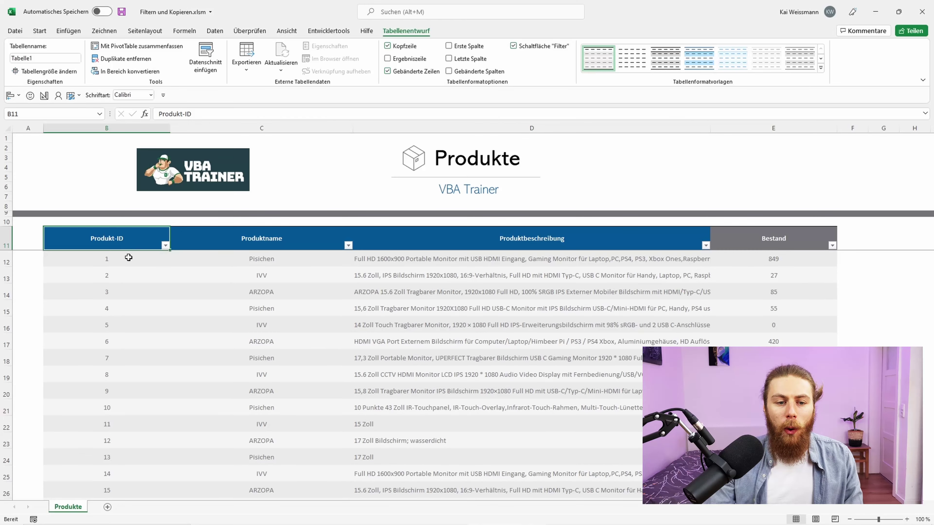
click(60, 58)
text(tbl_Produkte)
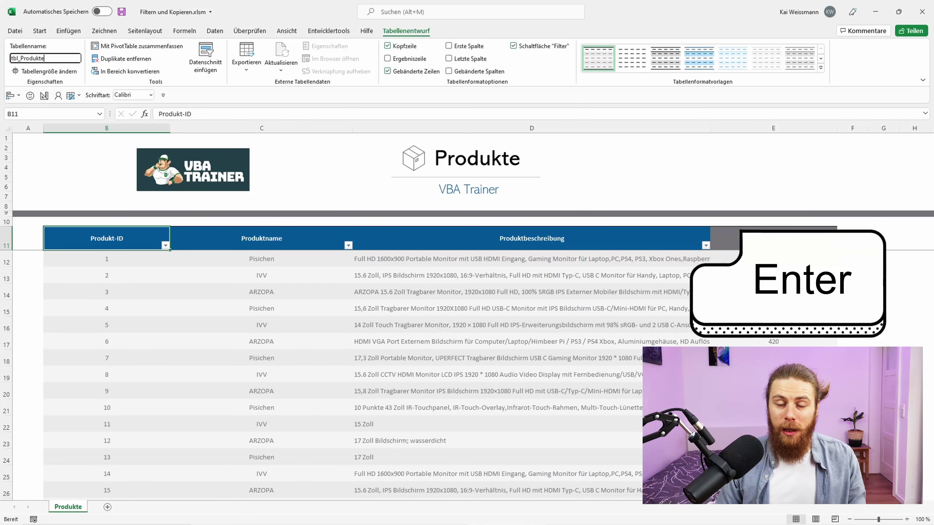
key(Return)
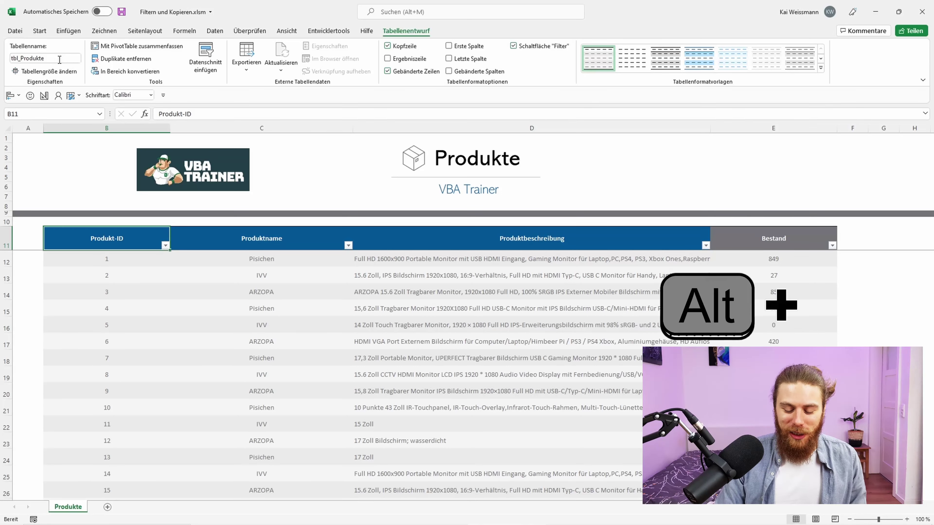
key(alt+F11)
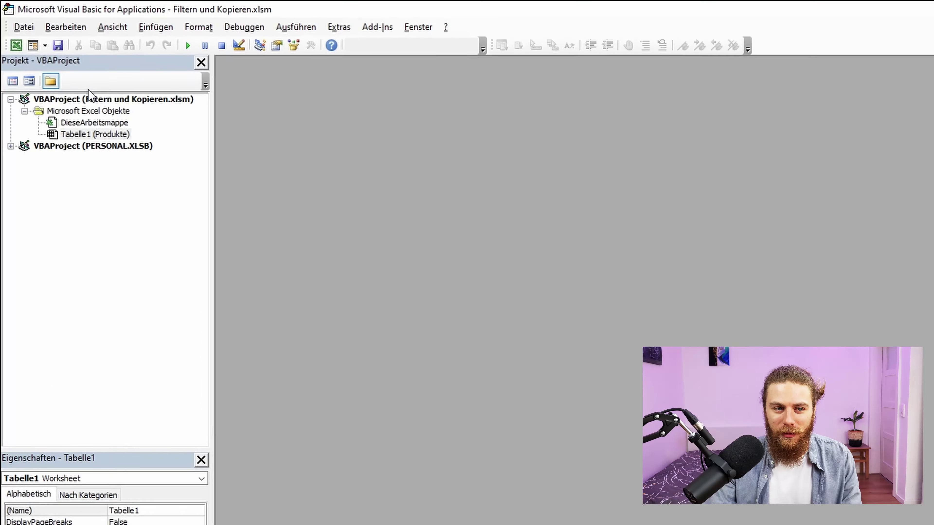
- Insert Modul1 holding Sub Filtern_Kopieren and begin the comment 'Variablen dimensionieren' inside it
right_click(99, 103)
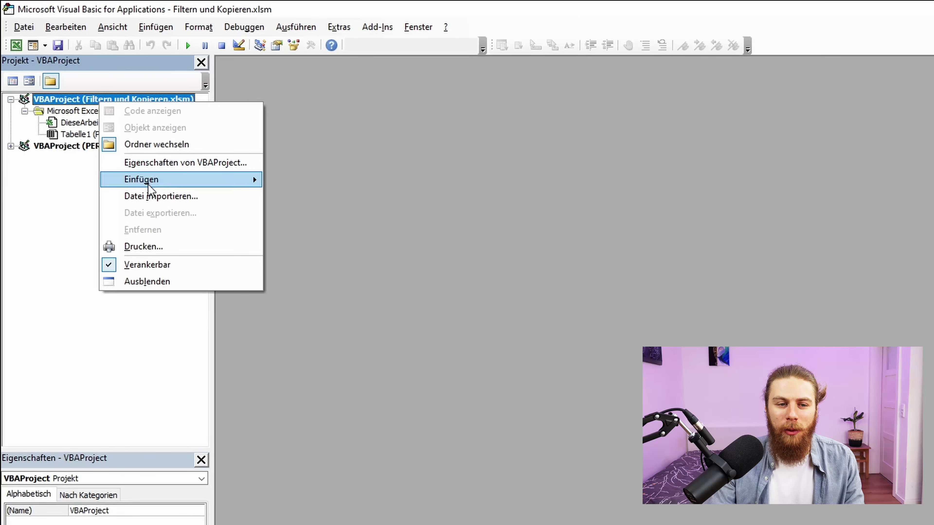
mouse_move(141, 179)
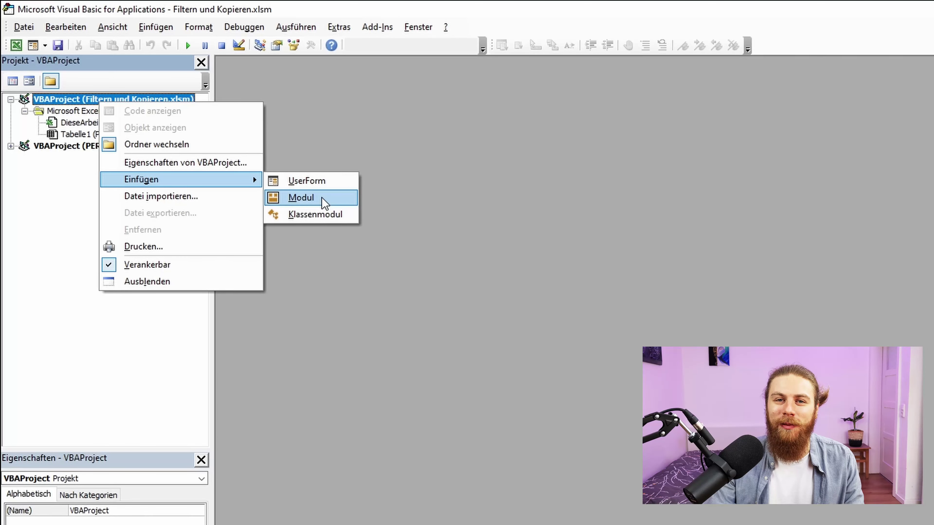
click(323, 201)
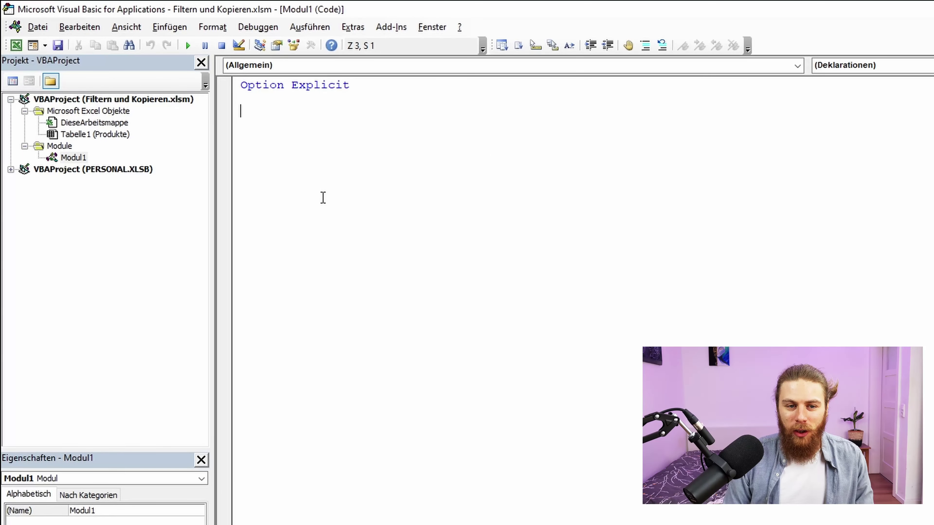
text(Sub )
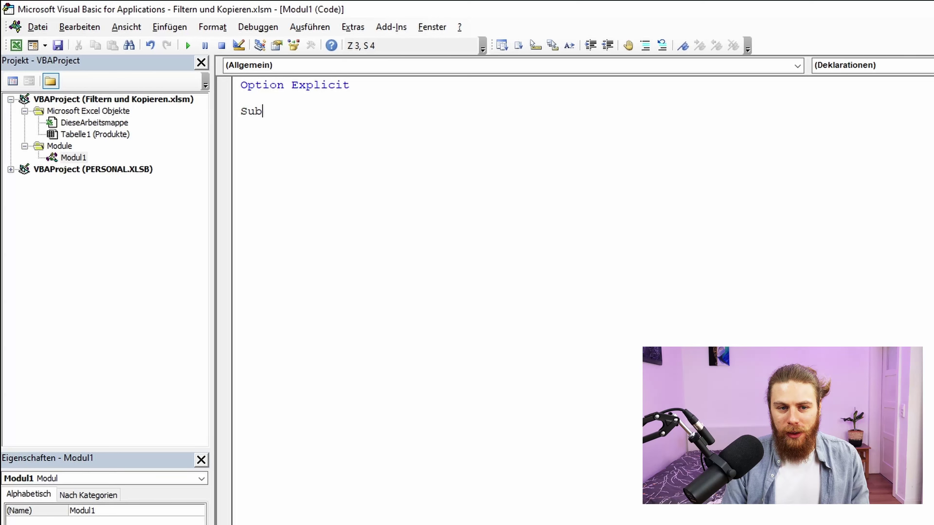
text(Filtern)
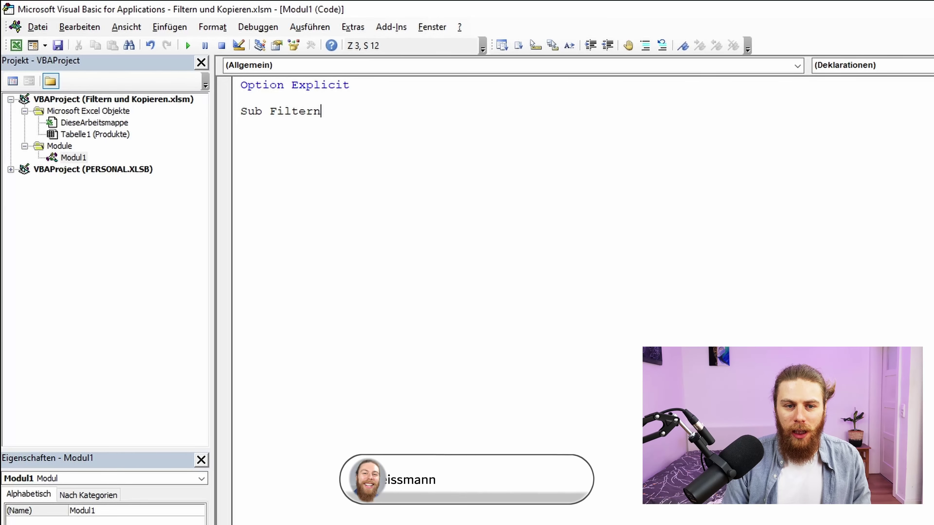
text(_Kopieren)
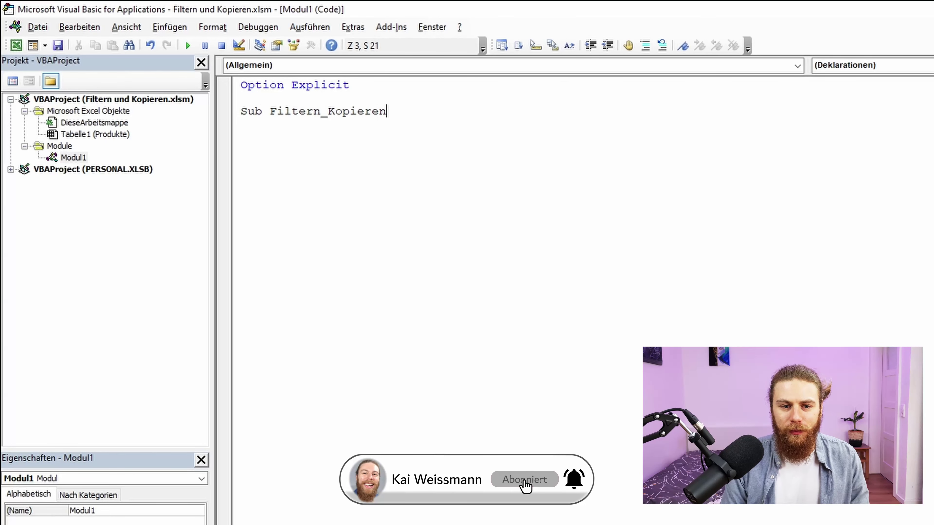
key(Return)
key(Return)
key(Return)
key(Return)
key(Up)
key(Up)
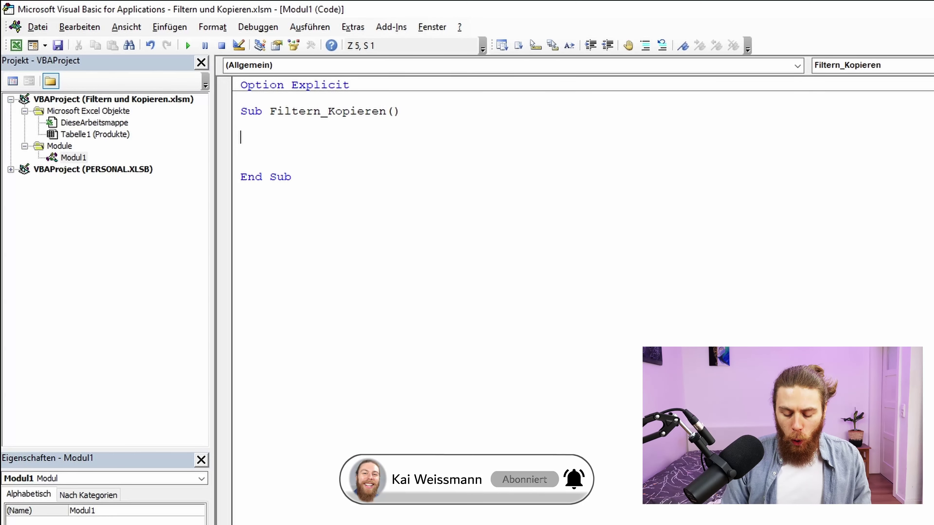
text('Variab)
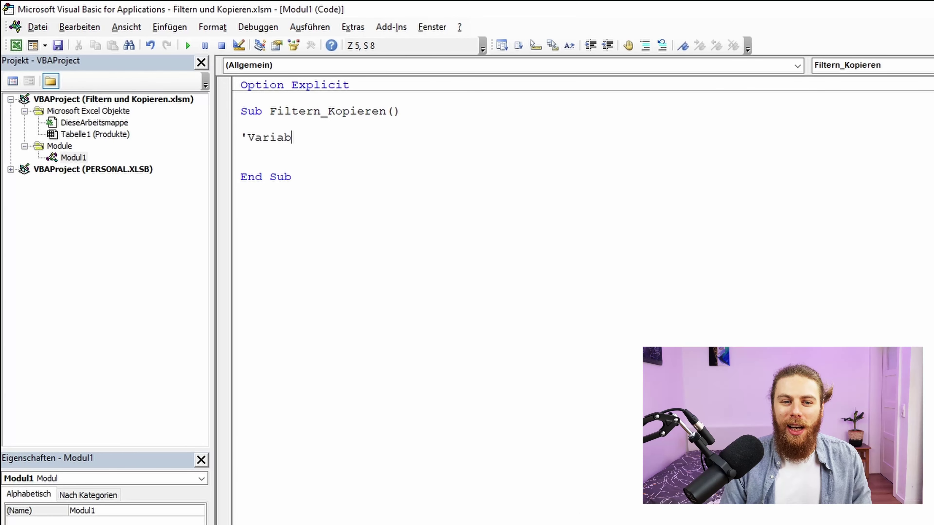
text(len dim)
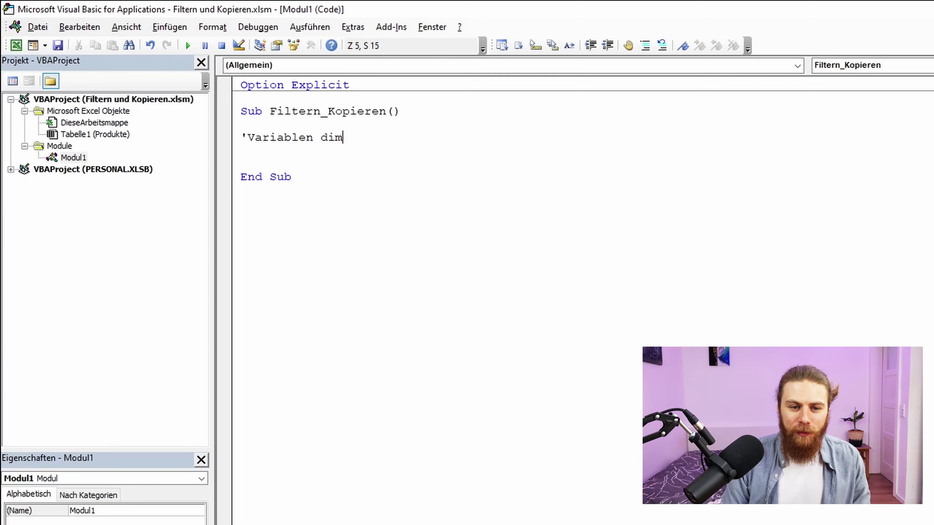
text(ensionieren)
- Complete the 'Variablen dimensionieren' comment line and move to a new line
key(Return)
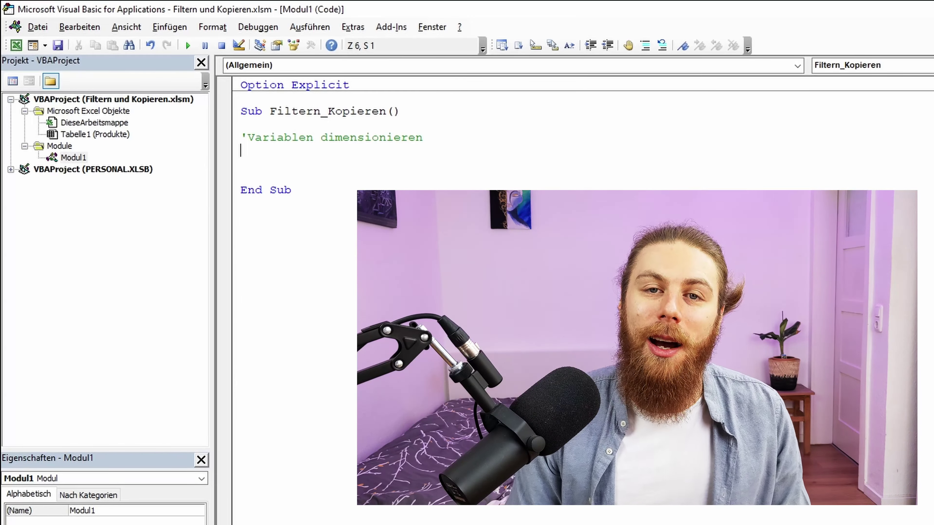
- Declare Dim rng As Range and Dim wb_new As Workbook
text(Dim )
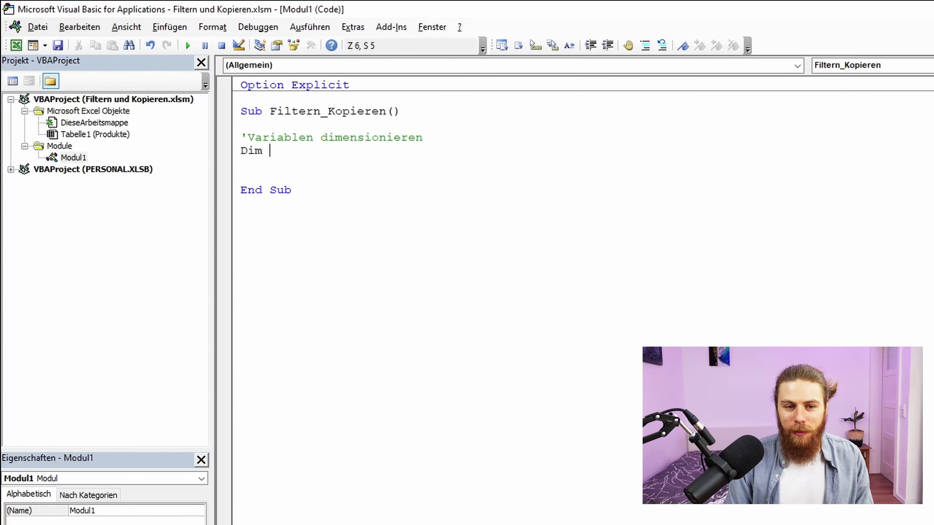
text(rng As Range)
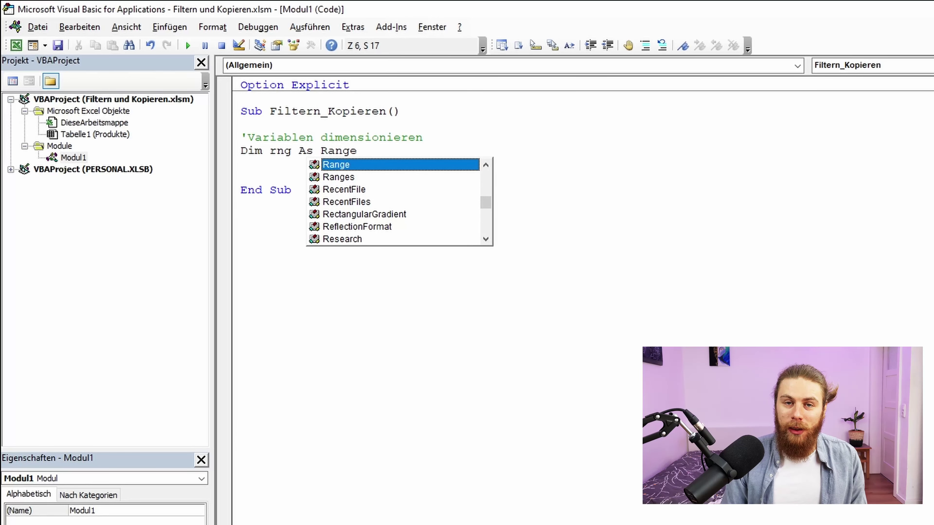
key(Return)
text(D)
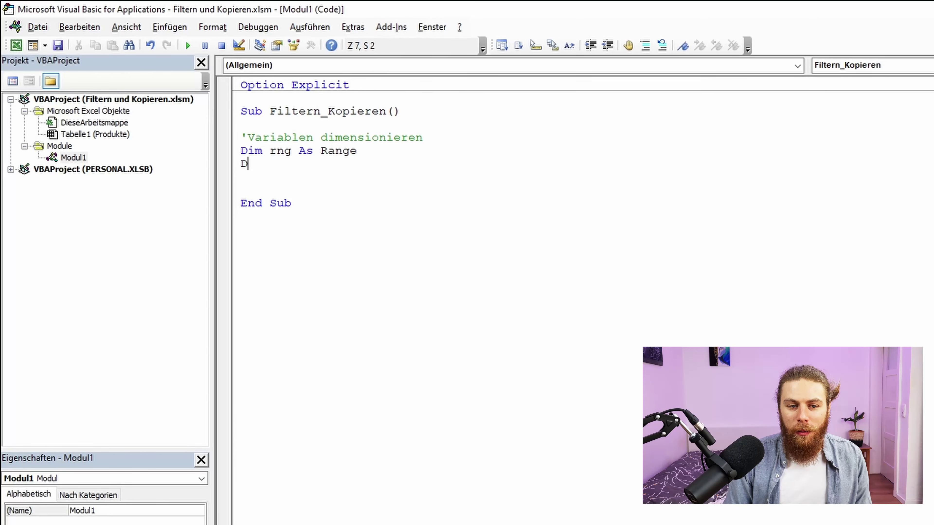
text(im )
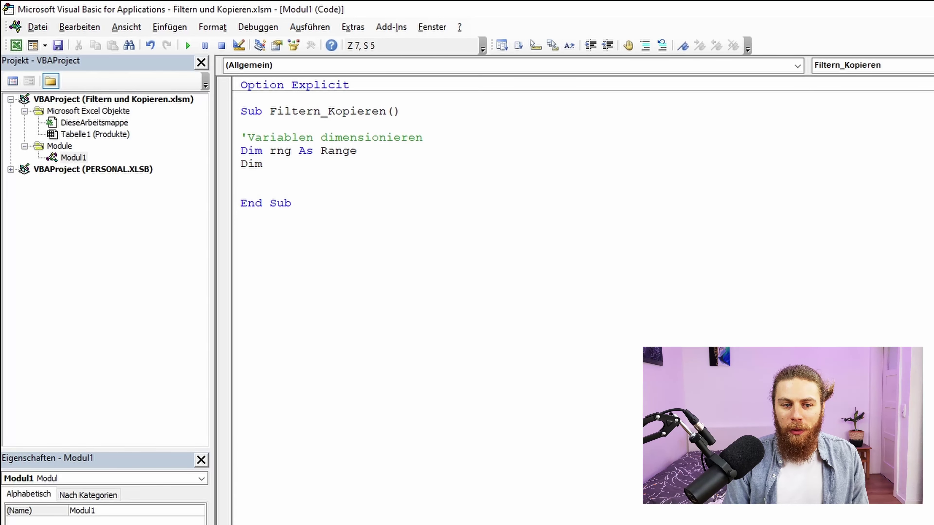
text(wb_new )
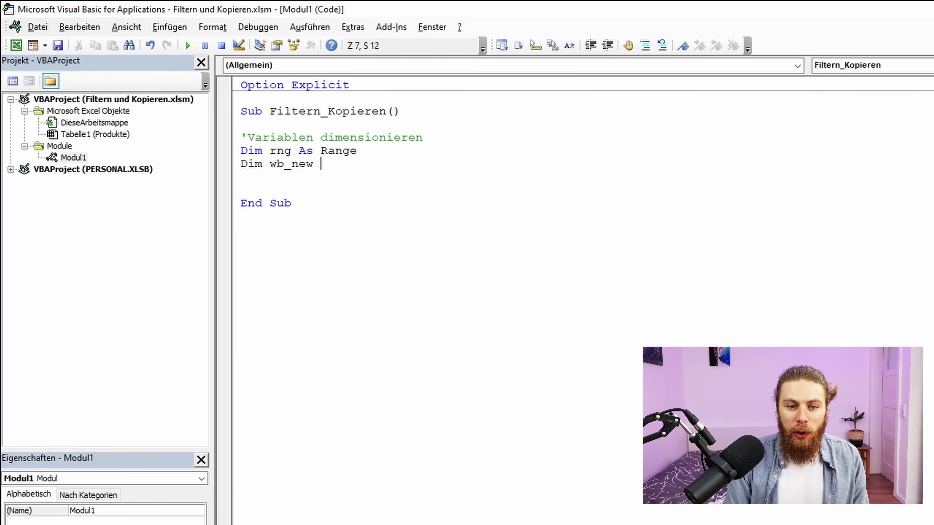
text(As Workbook)
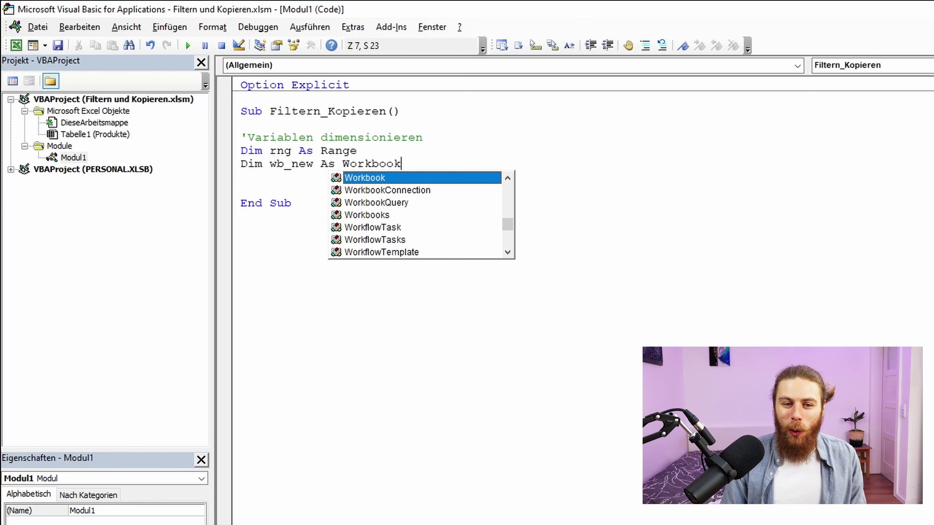
key(Return)
key(Return)
- Add comment 'Tabelle in Range einlesen' and Set rng = Tabelle1.ListObjects("tbl_Produkte").Range
text(')
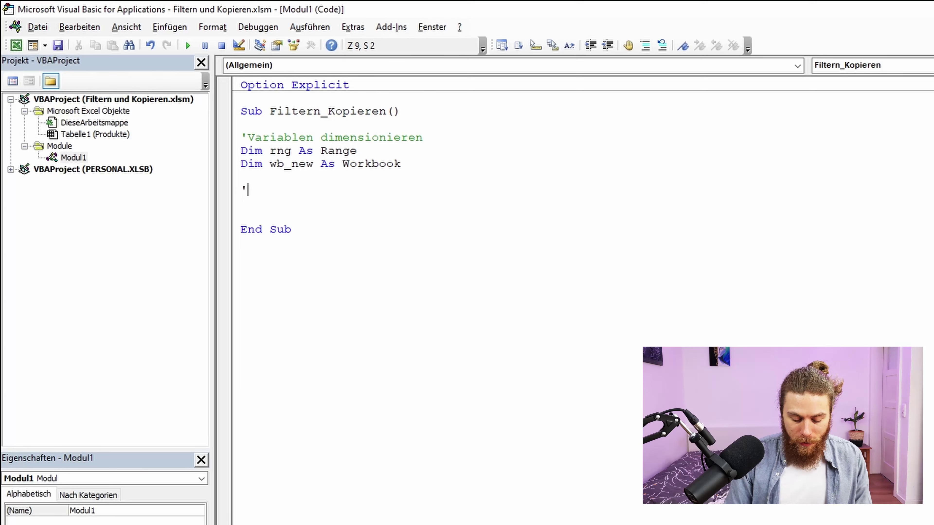
text(Tabelle in Rang)
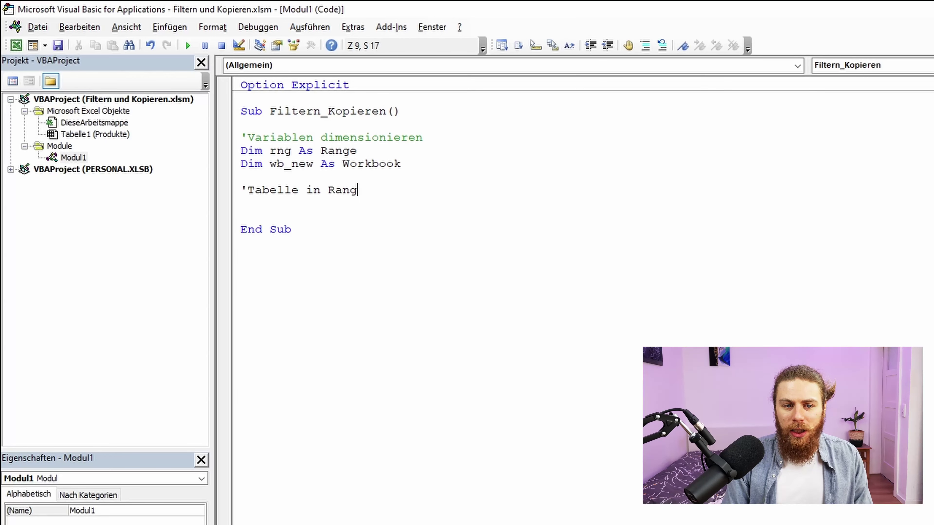
text(e einlesen)
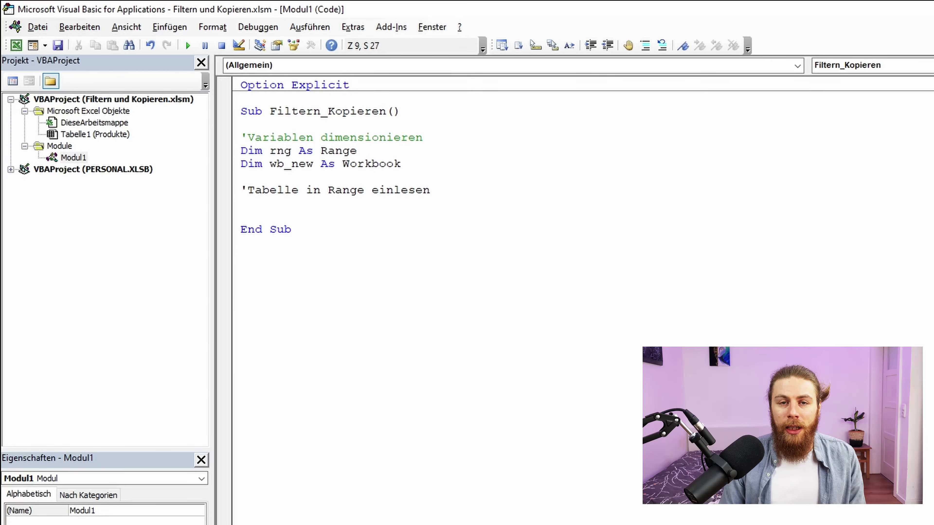
key(Return)
text(set rng = Tabelle1)
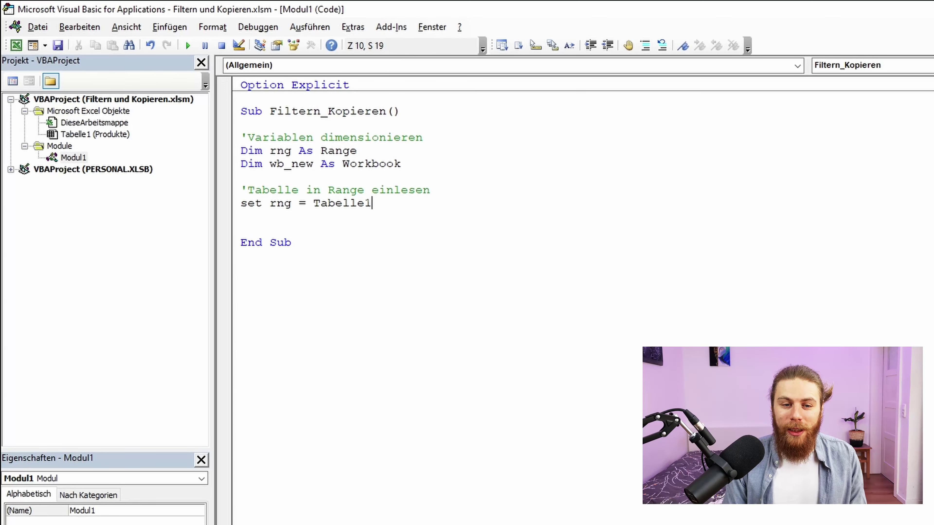
text(.)
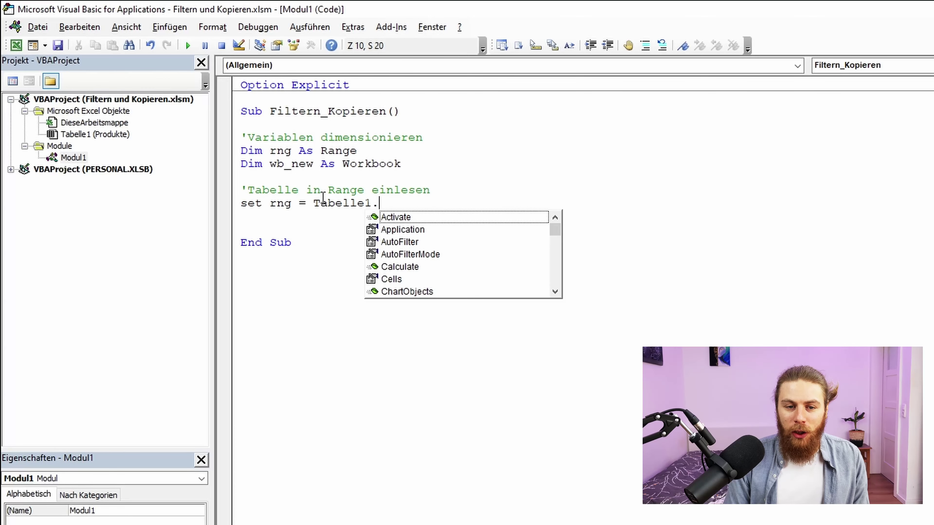
text(listobje)
text(cts)
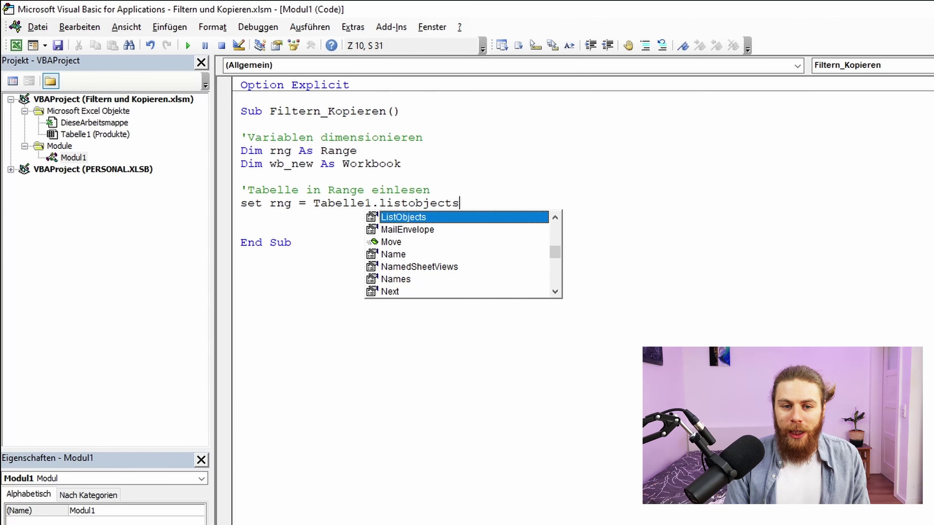
text(()
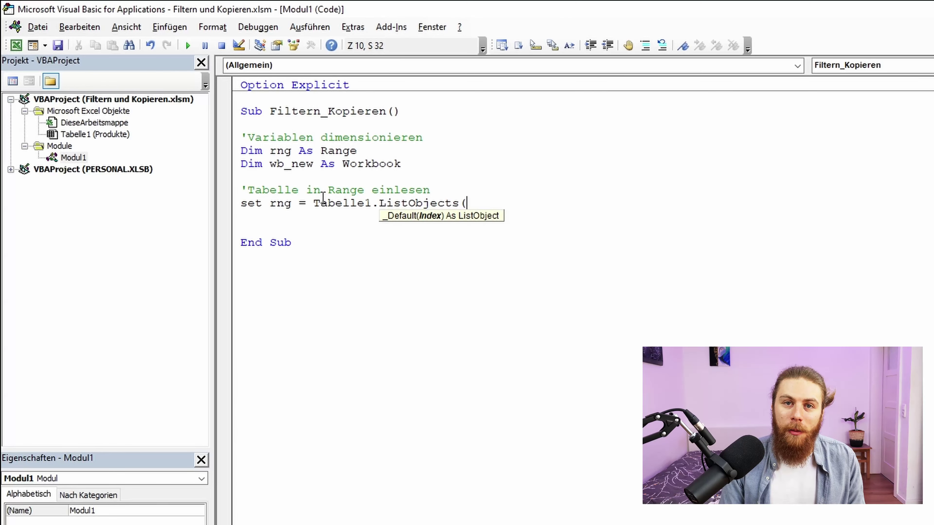
text(")
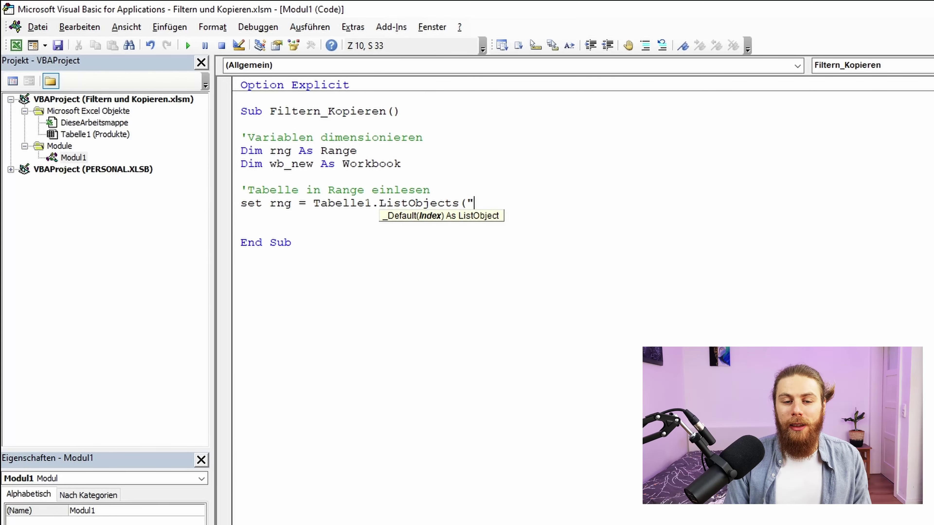
text(tbl)
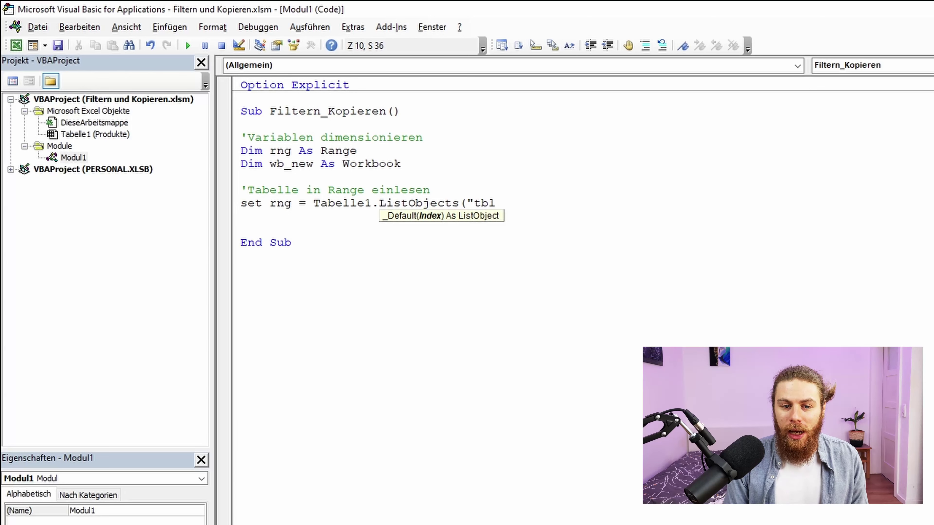
text(_Pro)
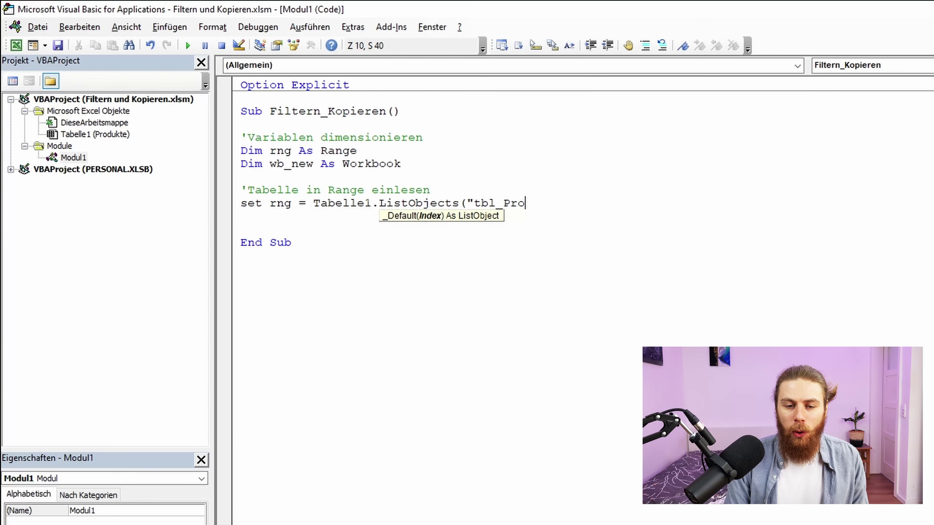
text(dukte)
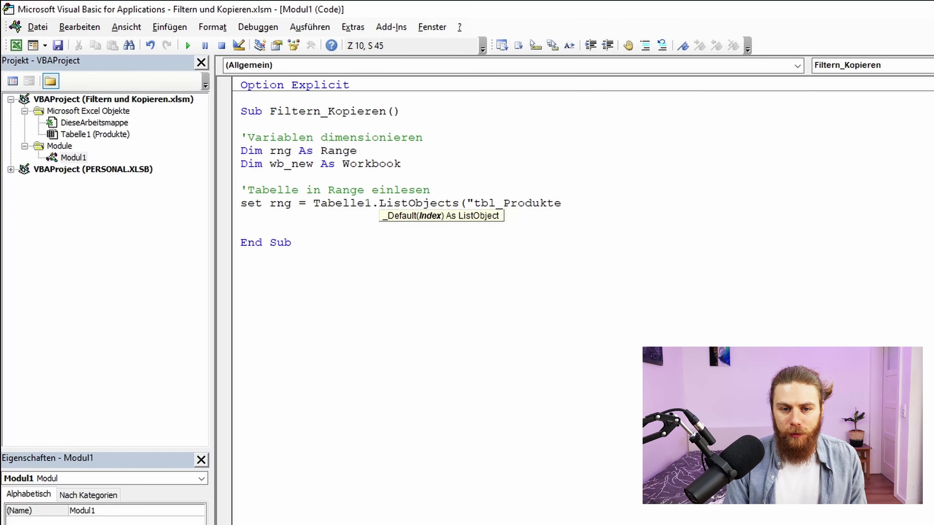
text("))
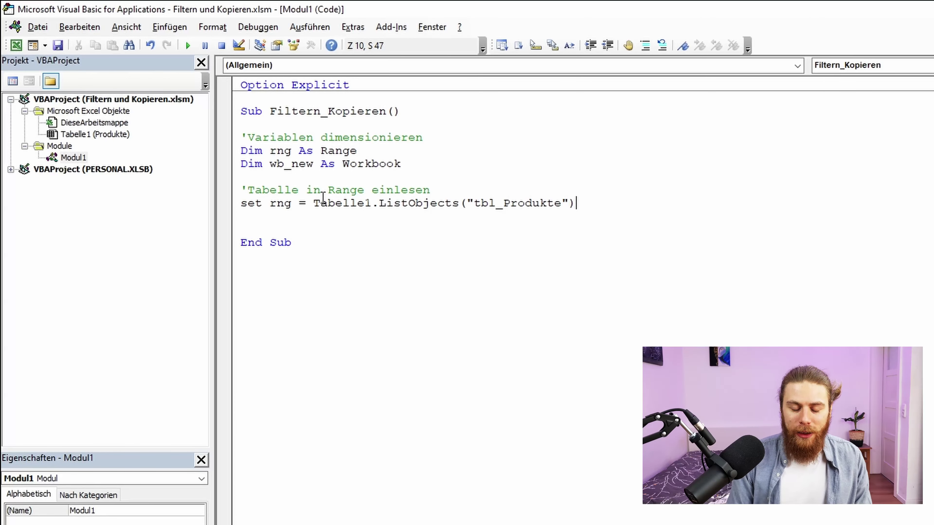
text(.rang)
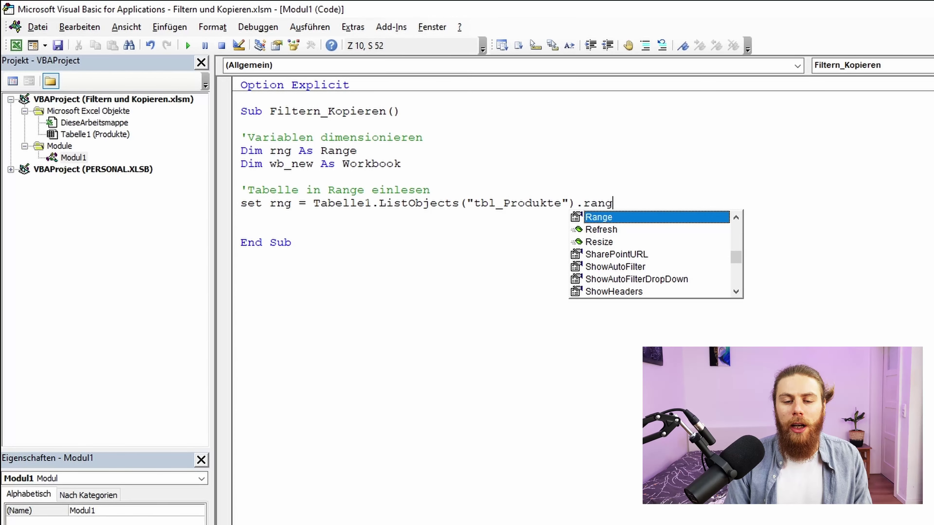
text(e)
key(Return)
key(Return)
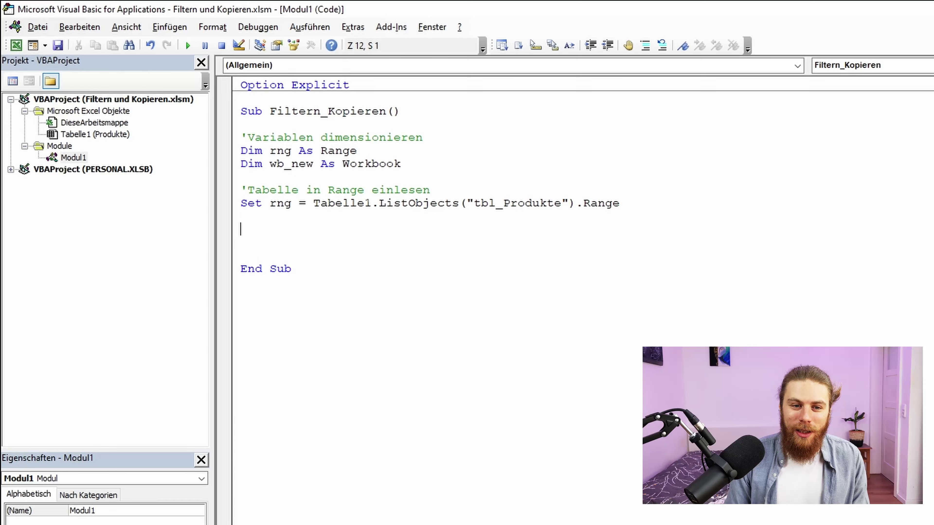
- Add comment 'Autofilter setzen' and the line rng.AutoFilter 2, "Pisichen"
text('A)
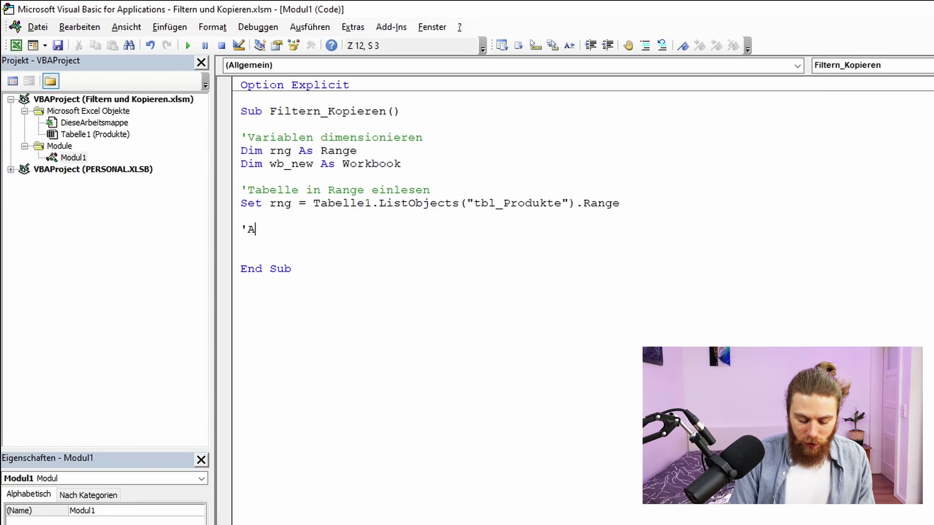
text(utofilter setze)
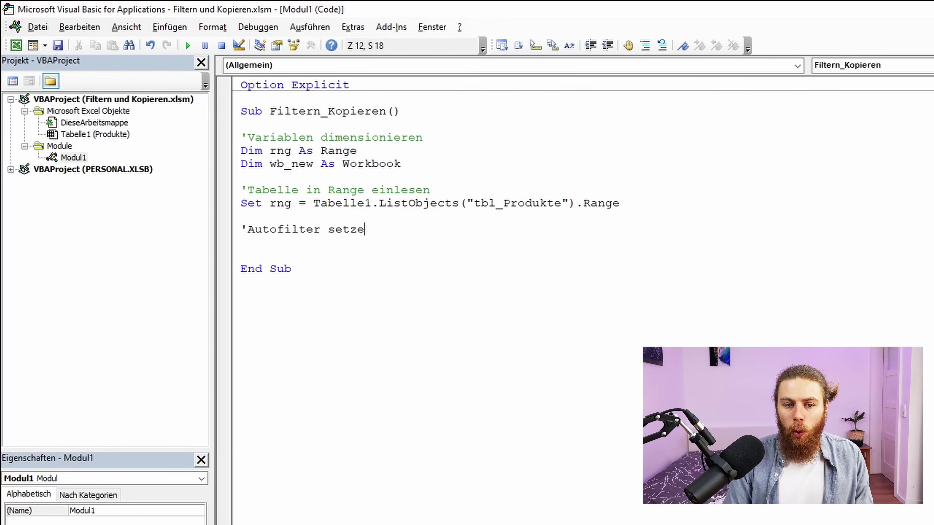
text(n)
key(Return)
text(rng)
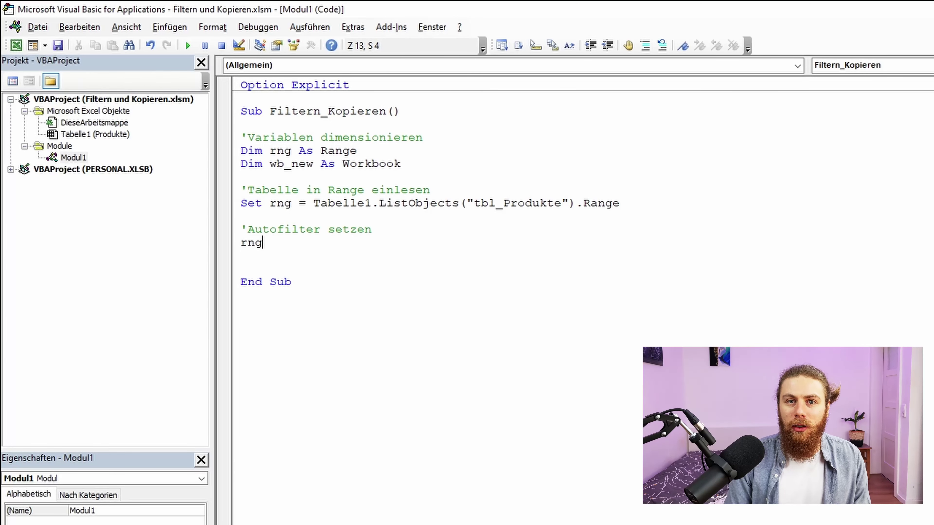
text(.au)
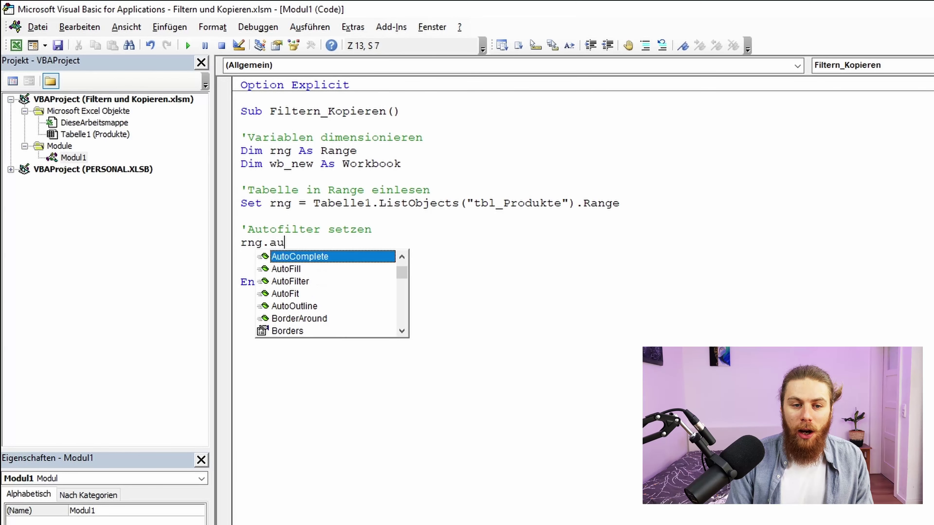
text(tofilter)
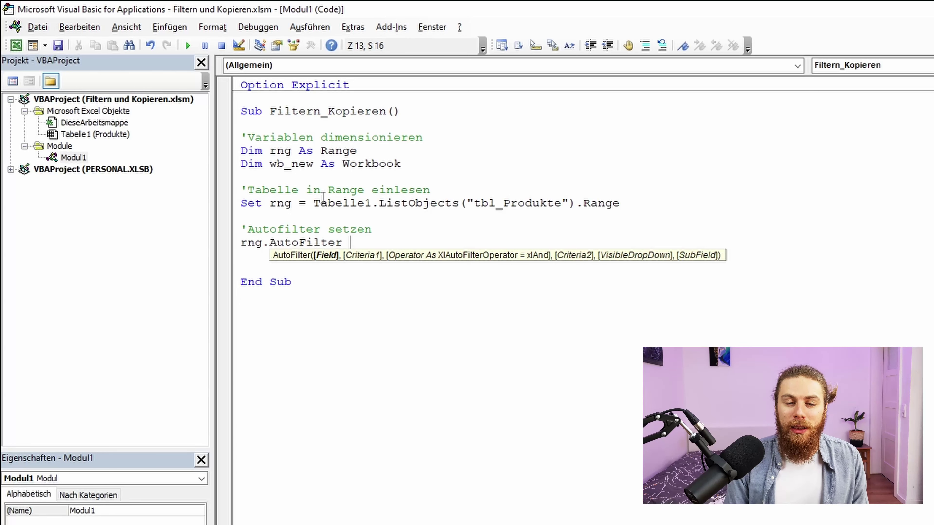
text(2)
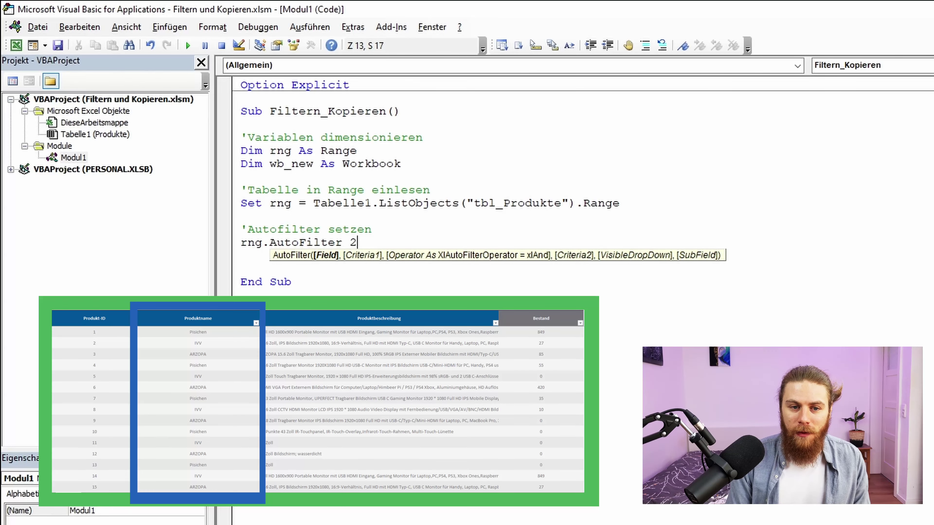
text(,)
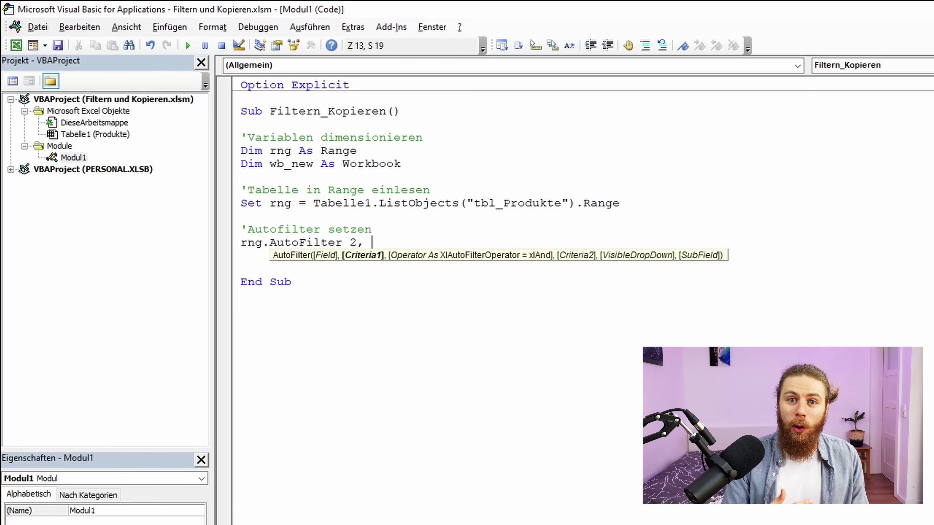
text("P)
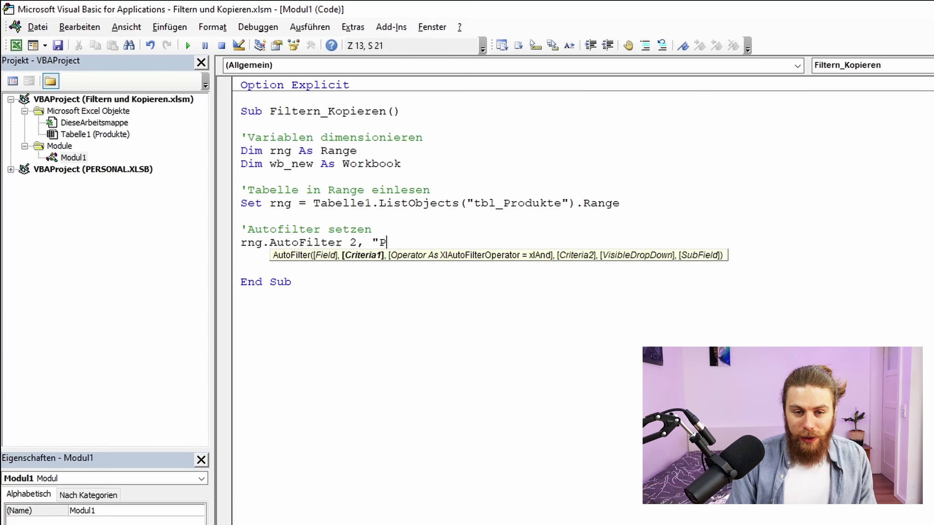
text(isichen)
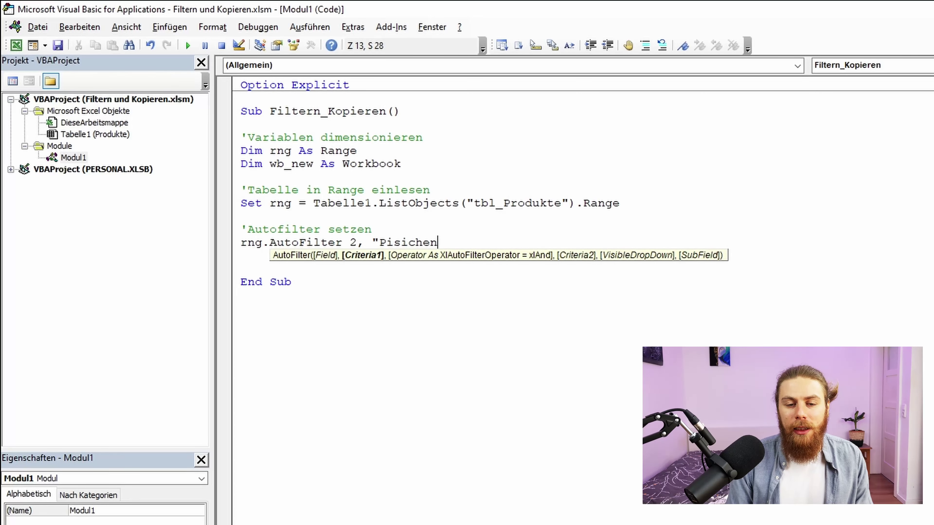
text(")
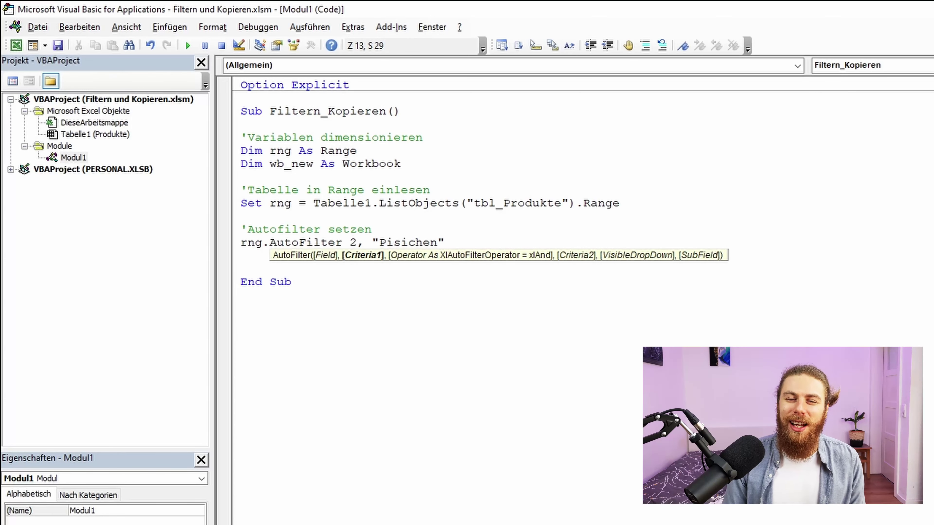
key(Return)
key(Return)
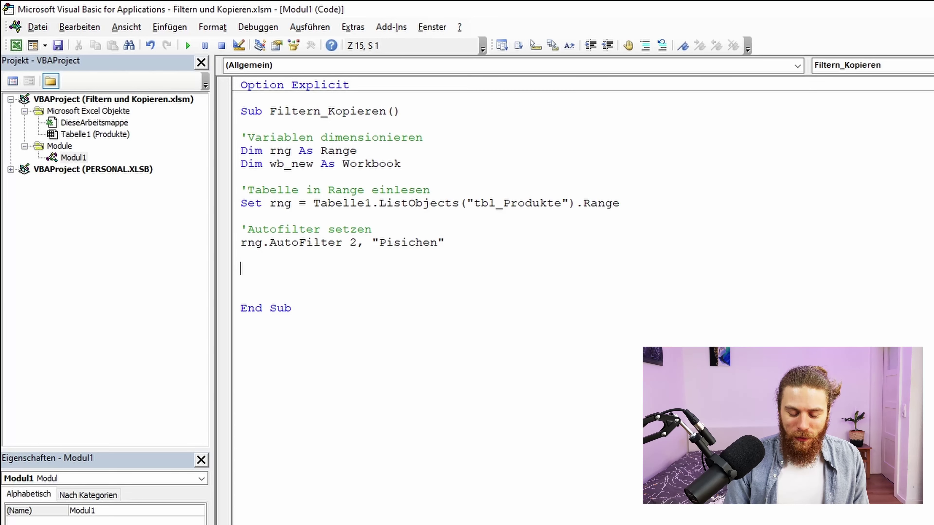
- Add comment 'Neue Arbeitsmappe erstellen' and the line Set wb_new = Workbooks.Add
text('Neu)
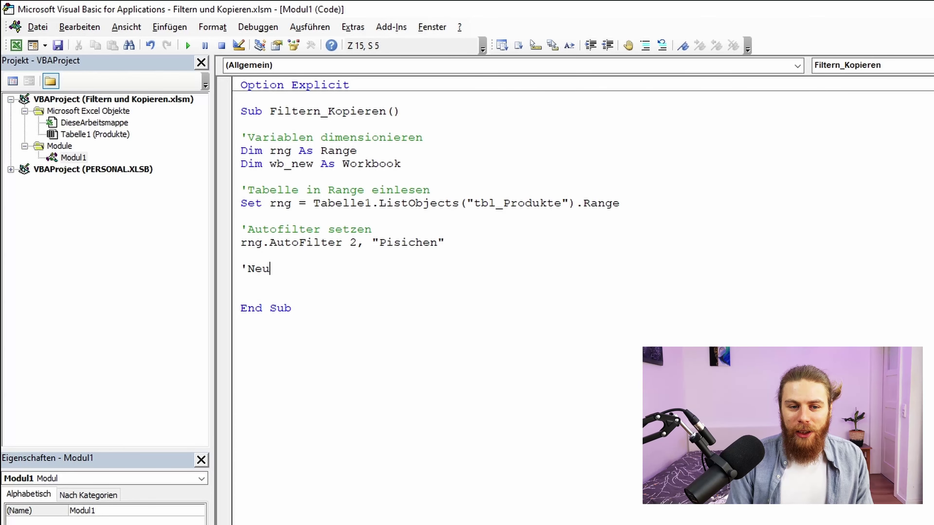
text(e Arbeitsmappe ers)
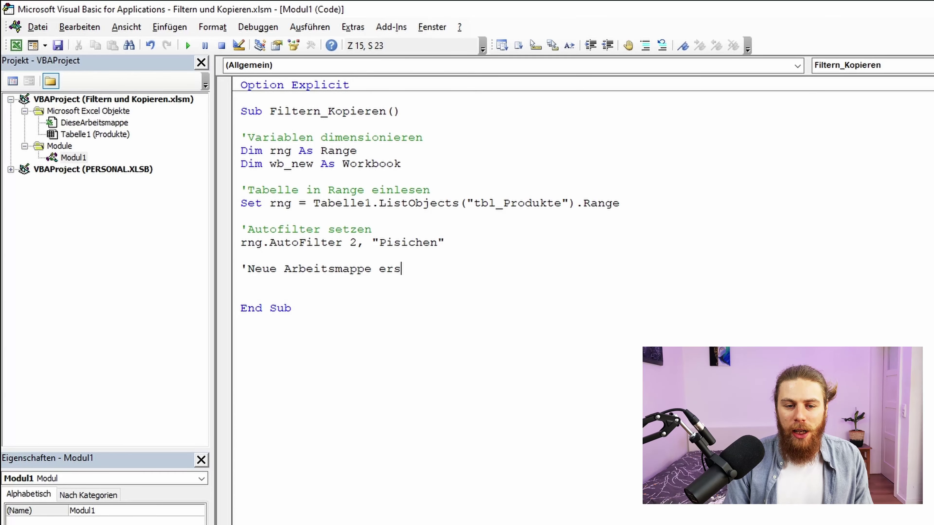
text(tellen)
key(Return)
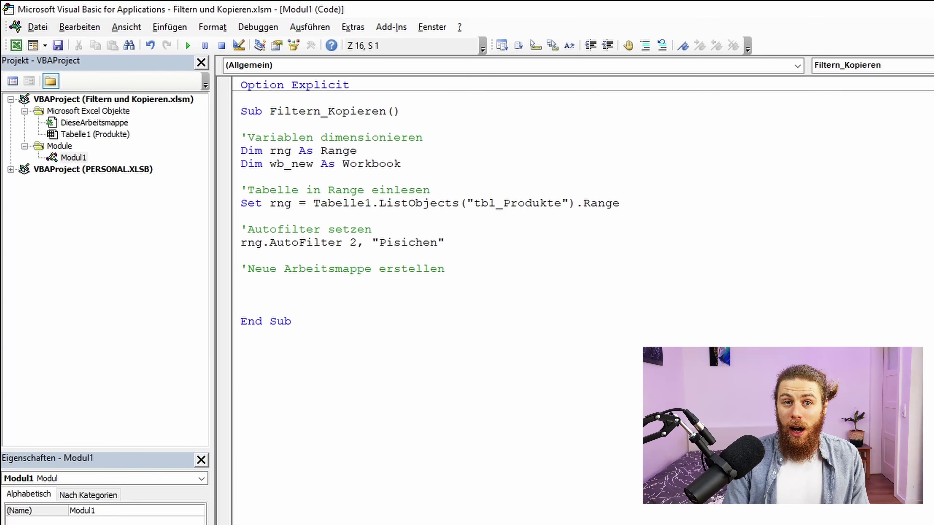
text(set wb_)
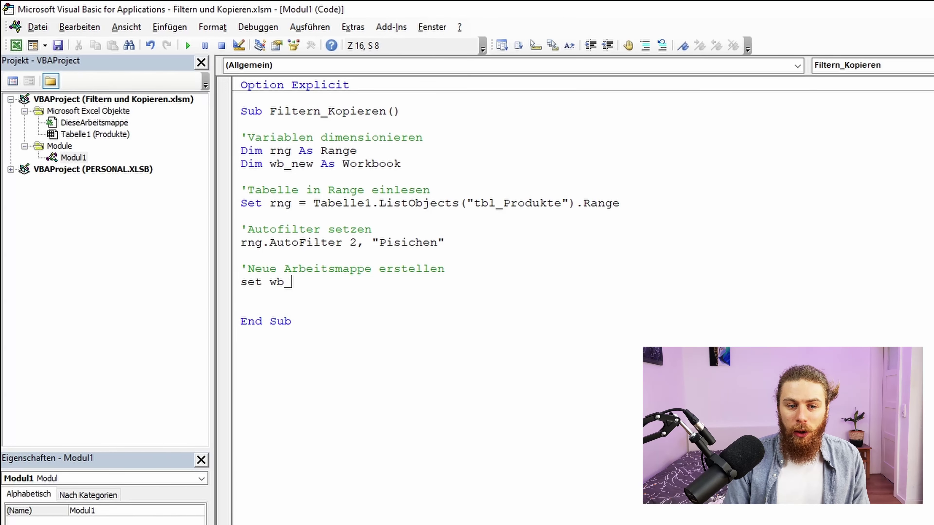
text(new =)
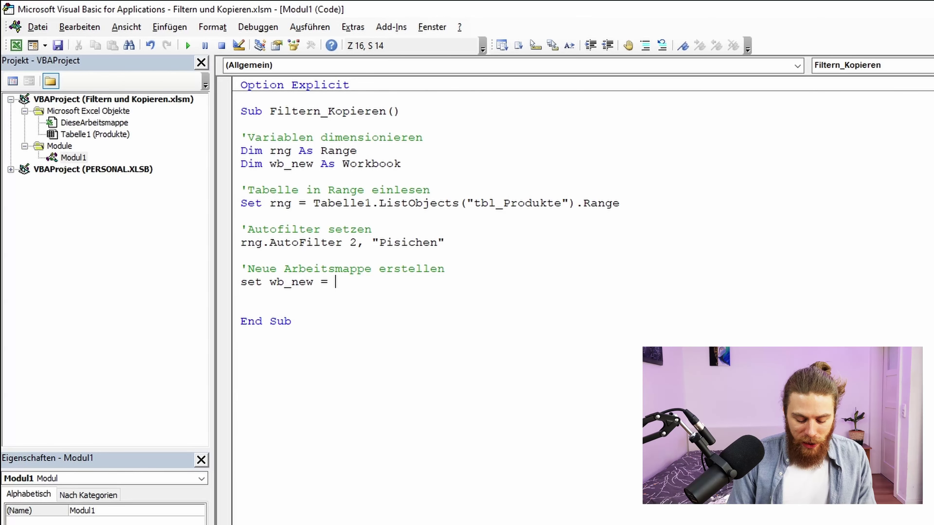
text(workbook)
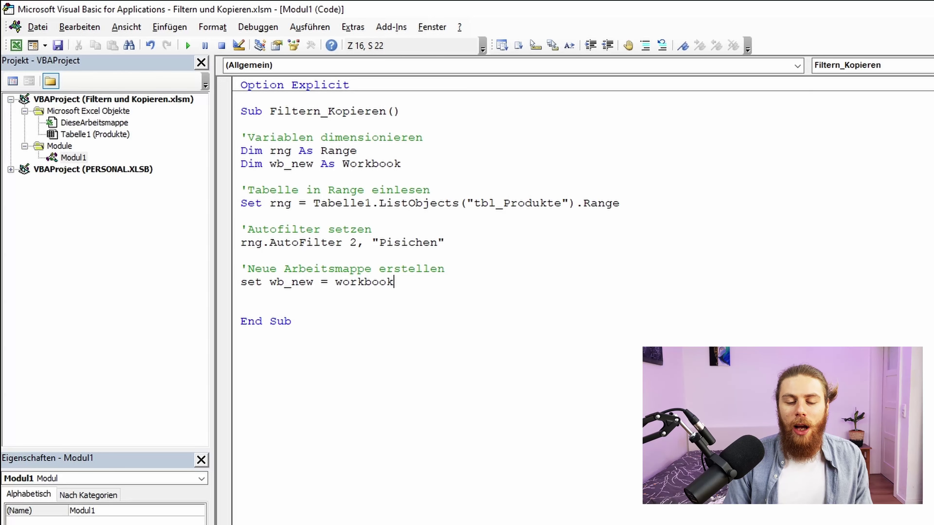
text(s)
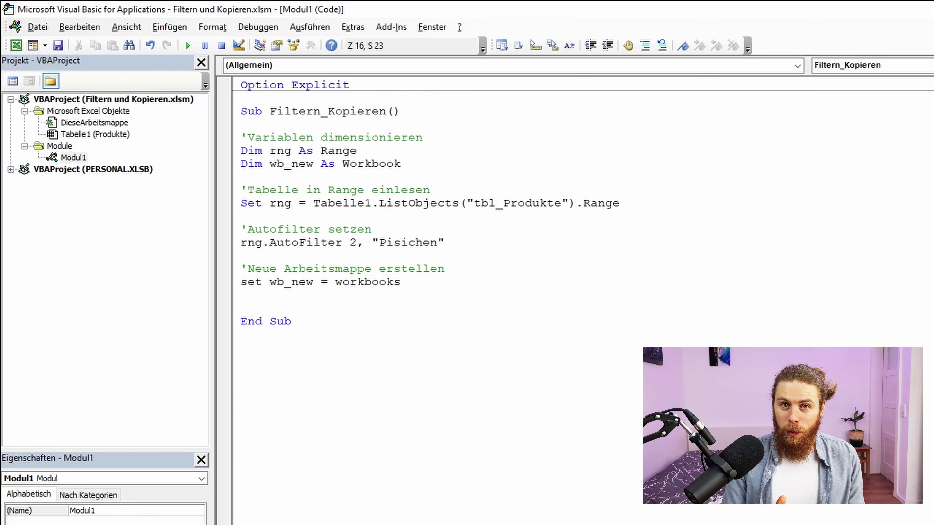
text(.)
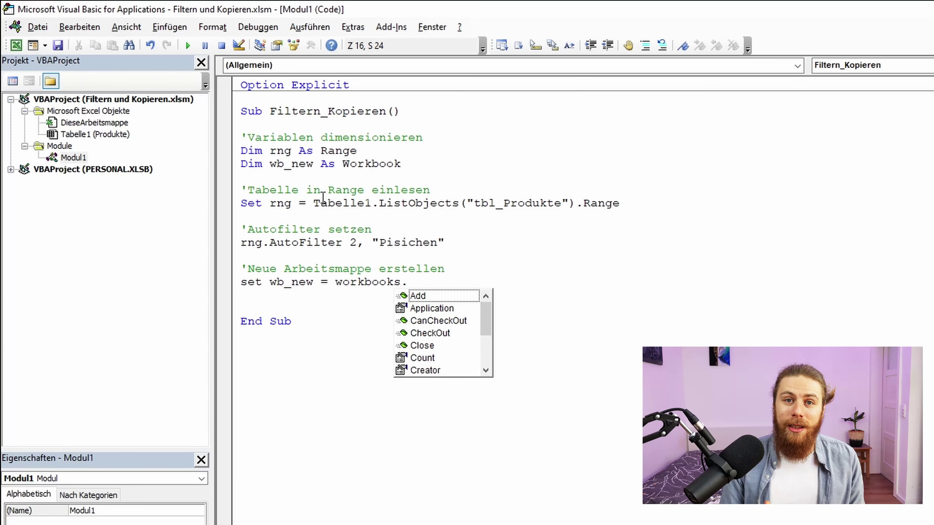
text(ad)
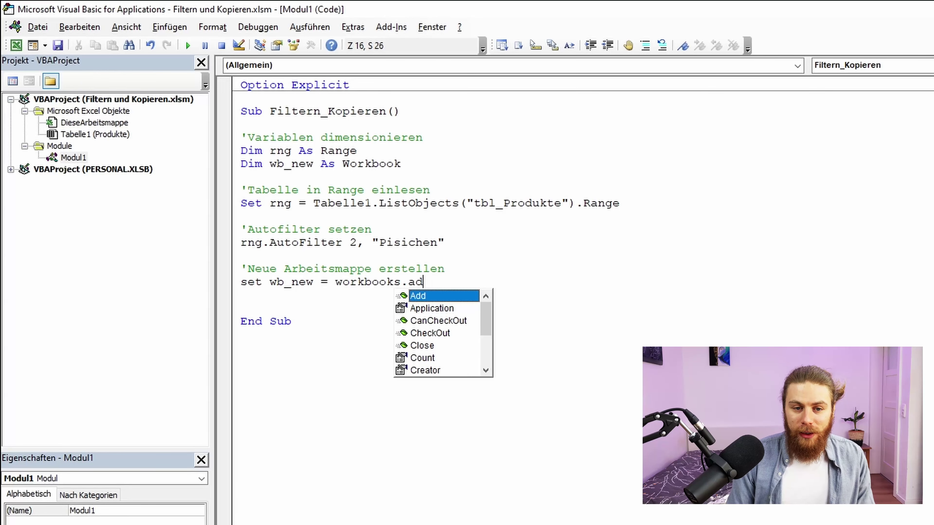
text(d)
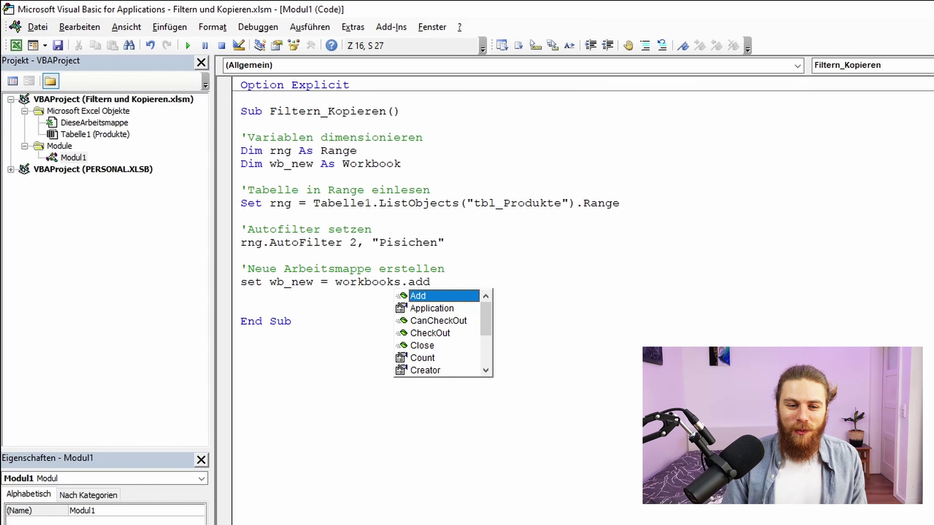
key(Return)
key(Return)
- Add comment 'Gefilterte Tabelle in die neue Arbeitsmappe kopieren' and begin rng.SpecialCells(xlCellTypeVisible)
text('G)
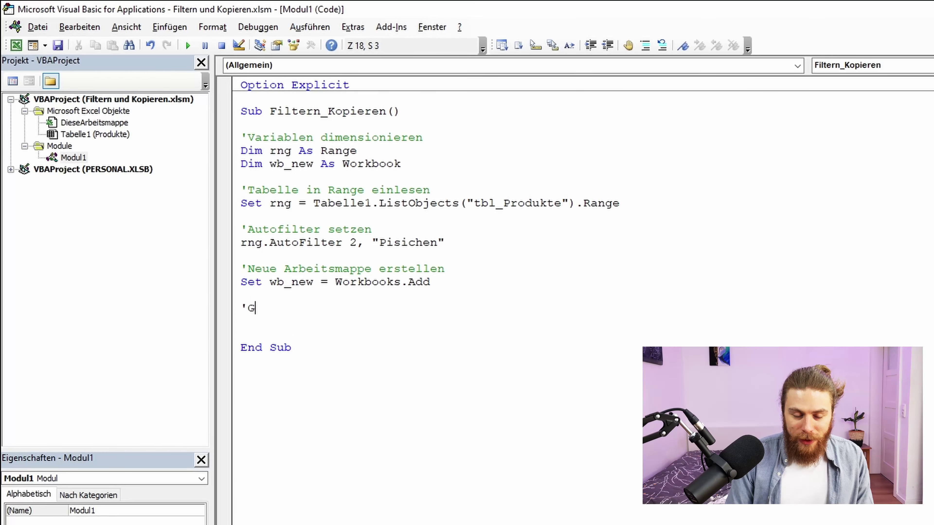
text(efilterte Tab)
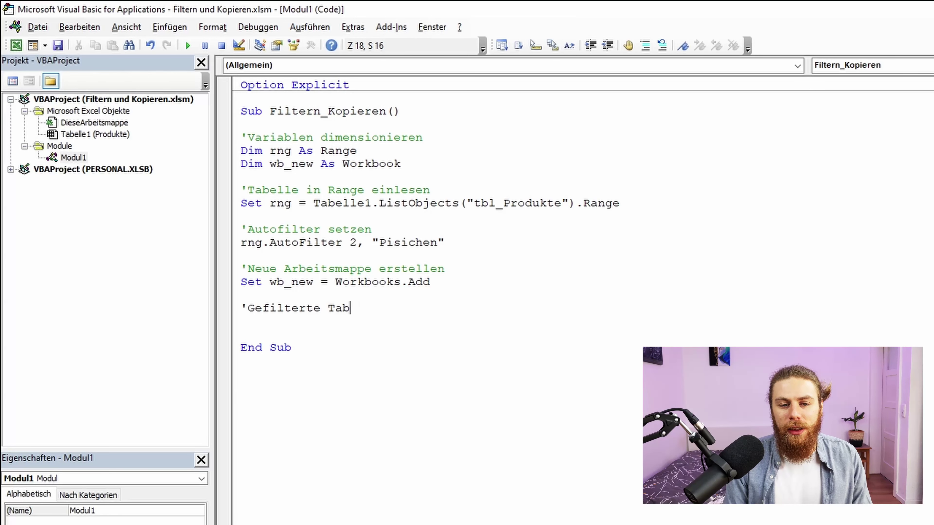
text(elle in die neue )
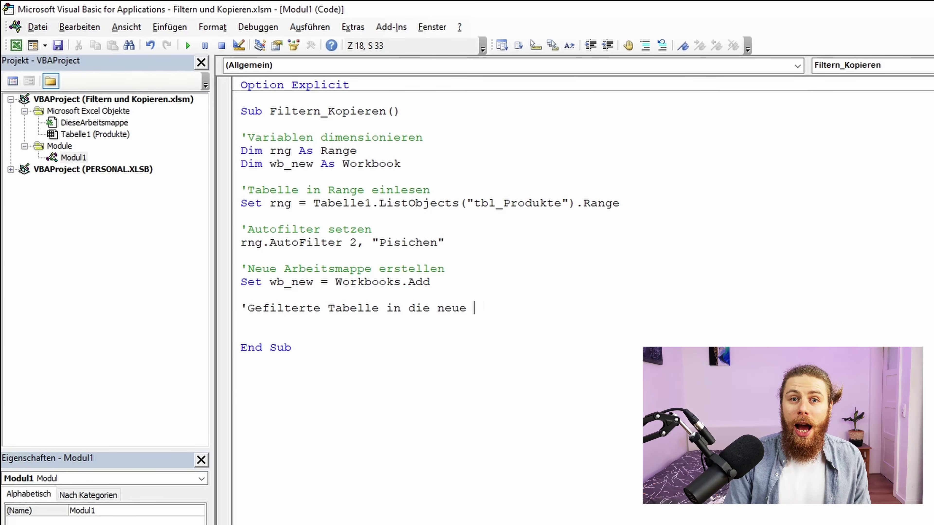
text(Arbeitsmappe kopi)
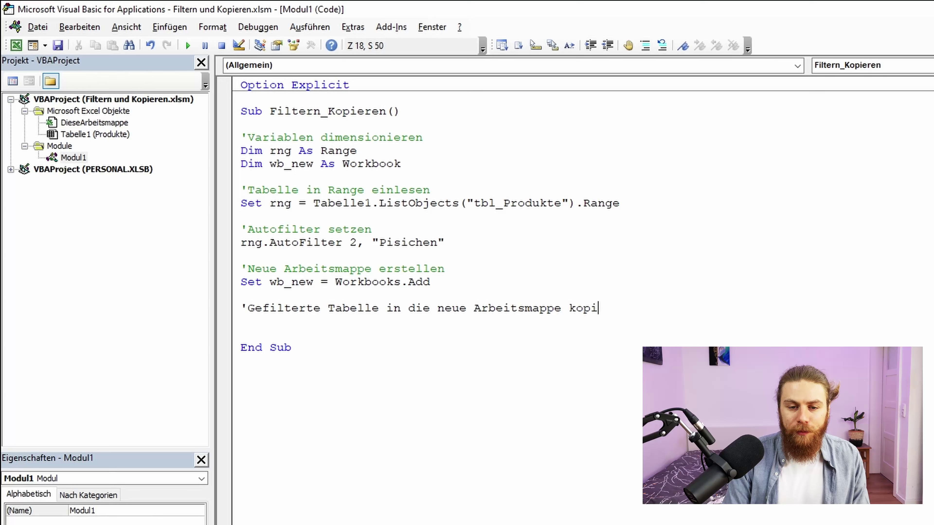
text(eren)
key(Return)
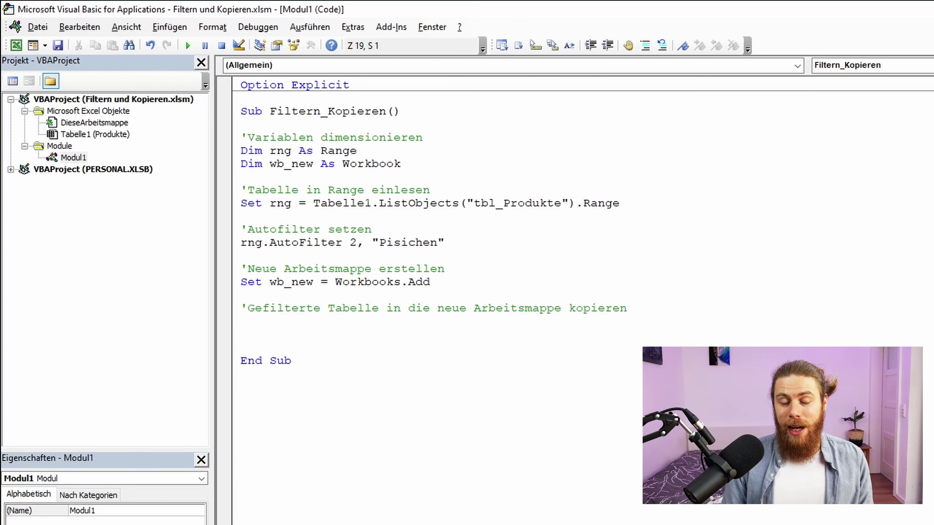
text(rng)
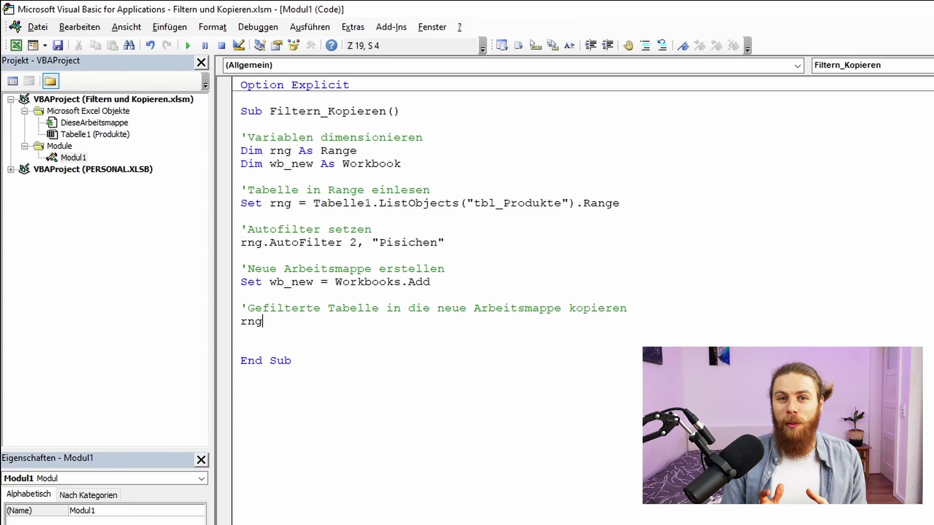
text(.)
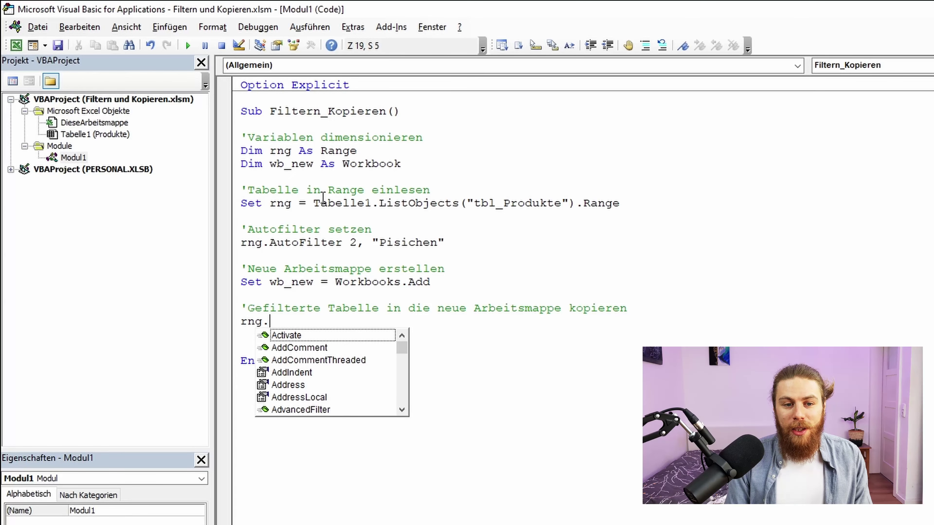
text(specialc)
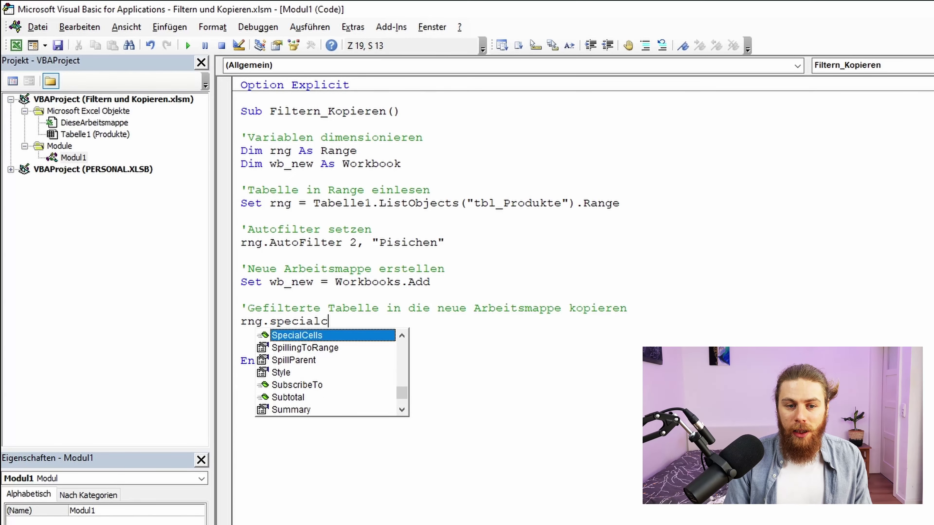
text(ells()
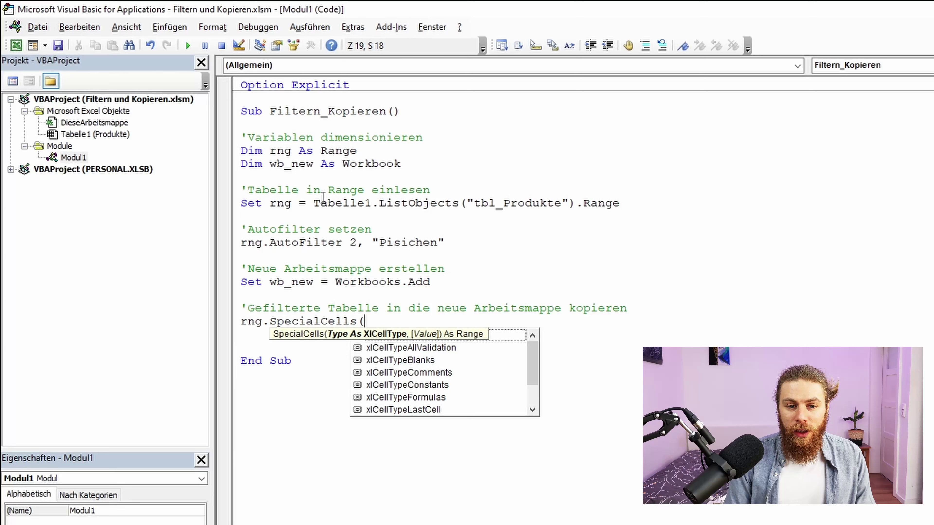
text(xlcel)
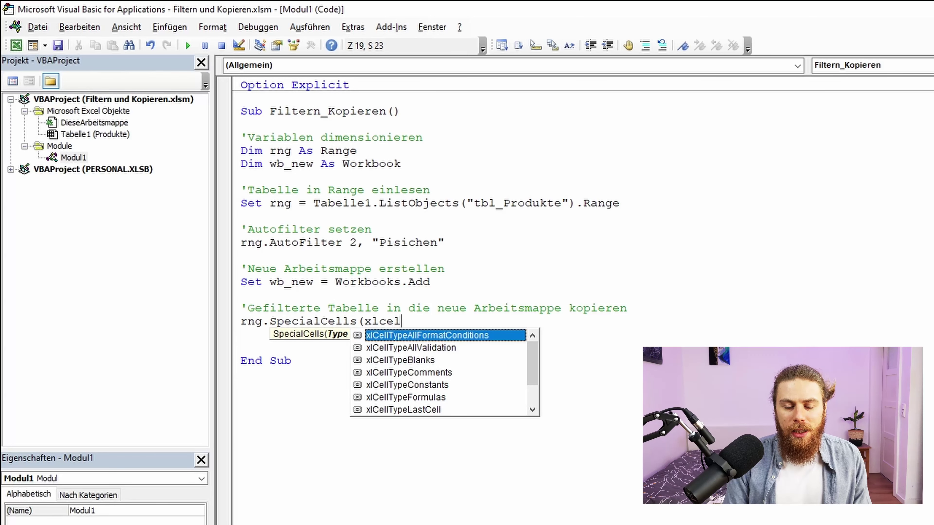
text(ltypevisible)
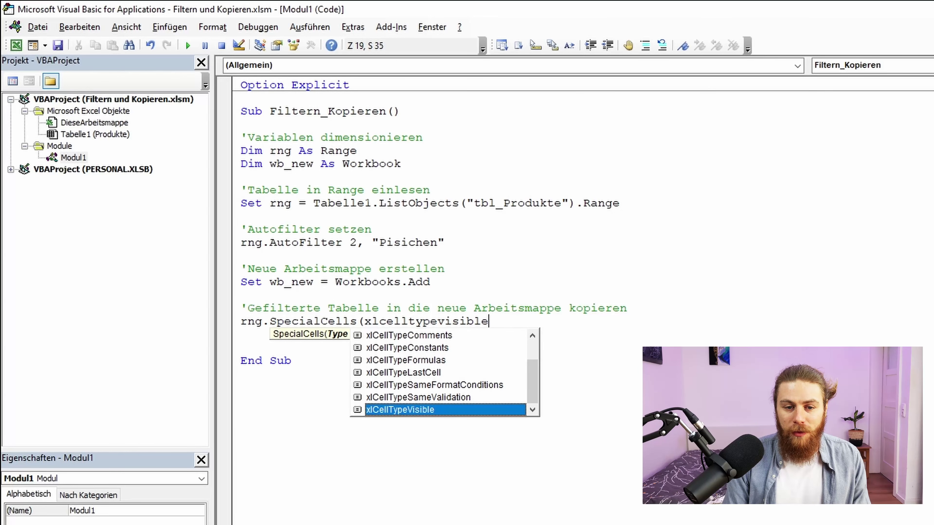
text())
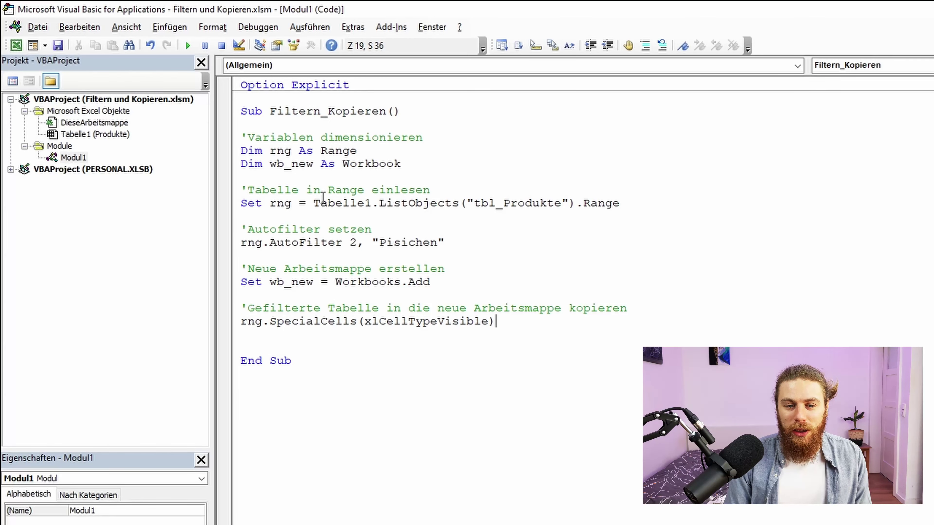
- Append .Copy wb_new.Worksheets(1).Range("A1") and begin comment 'Neue Arbeitsmappe speichern und schließen'
text(.)
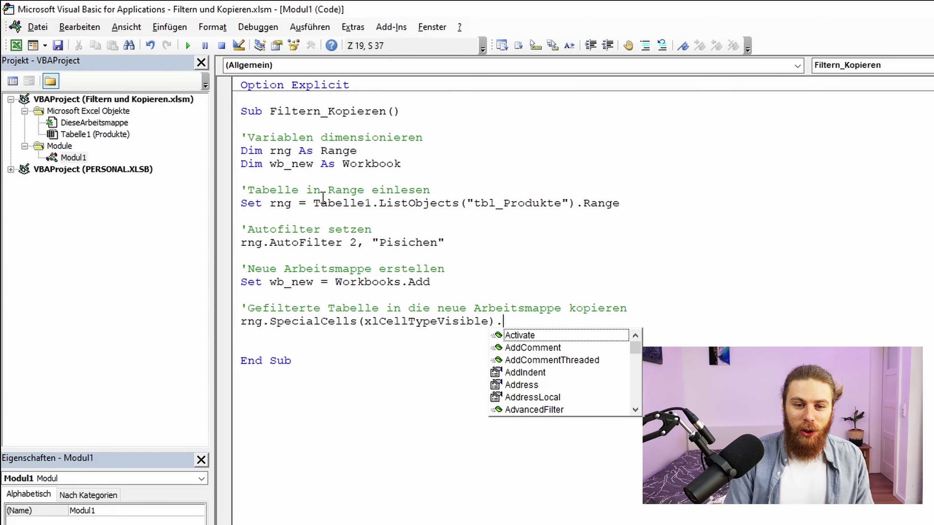
text(copy)
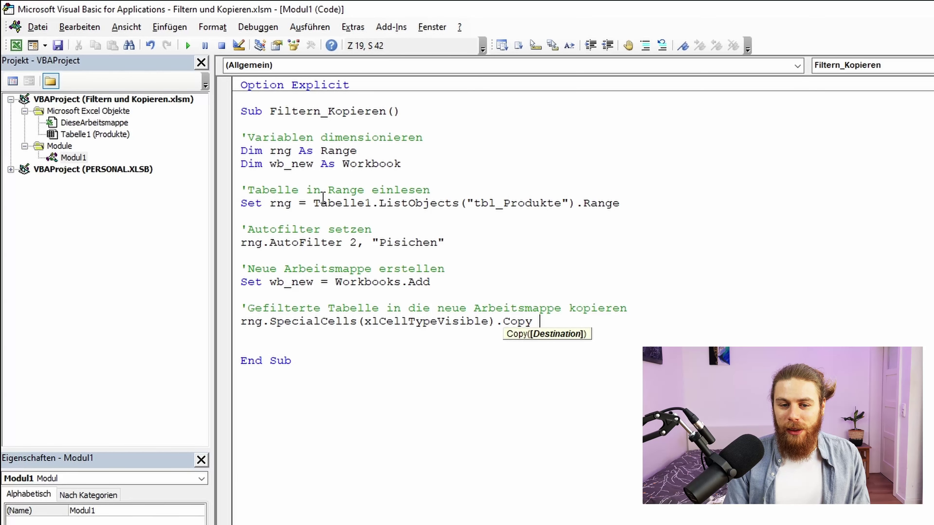
text(wb_new)
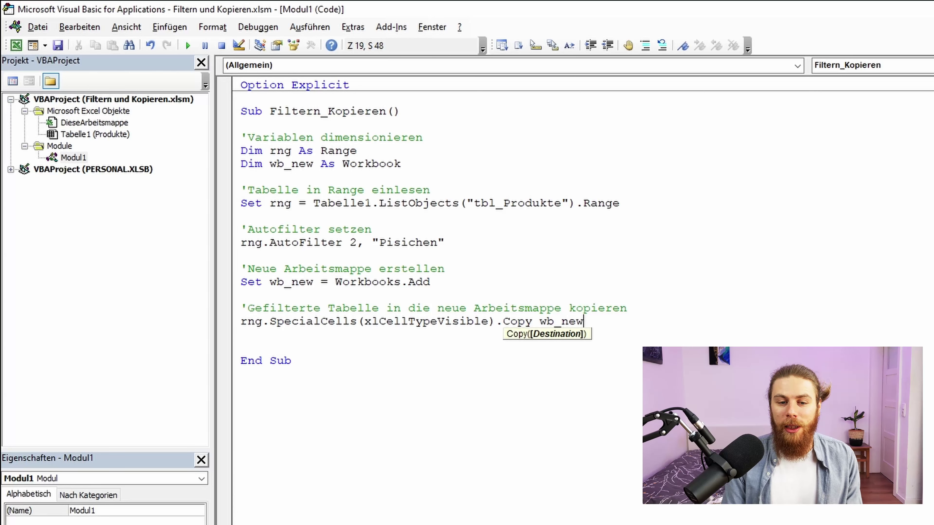
text(.)
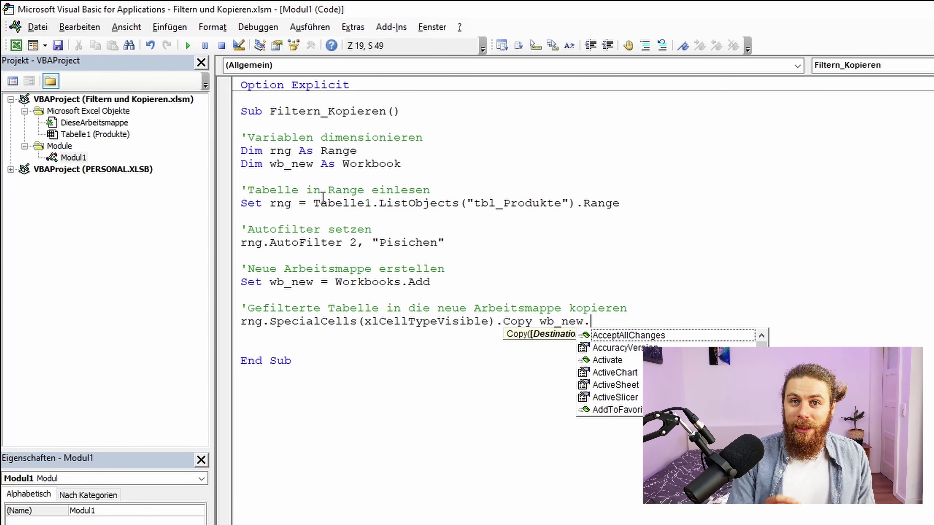
text(w)
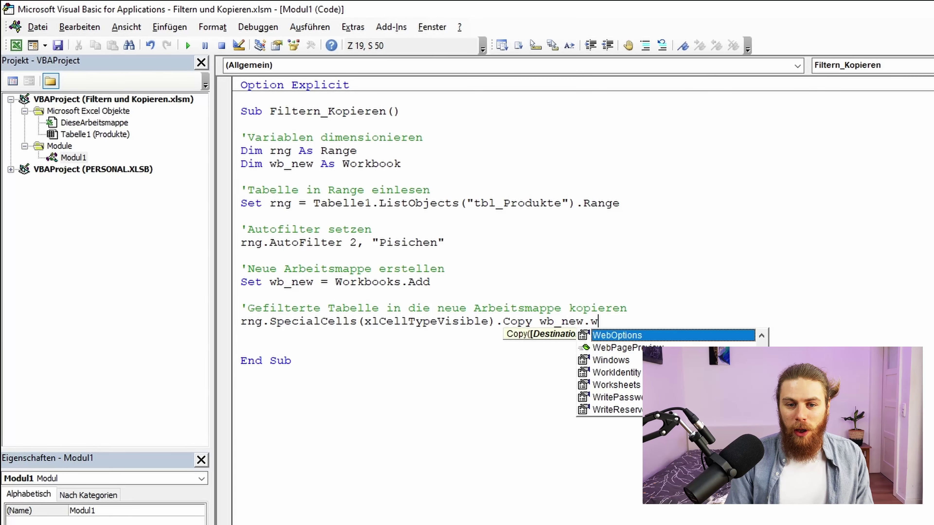
text(orksheet)
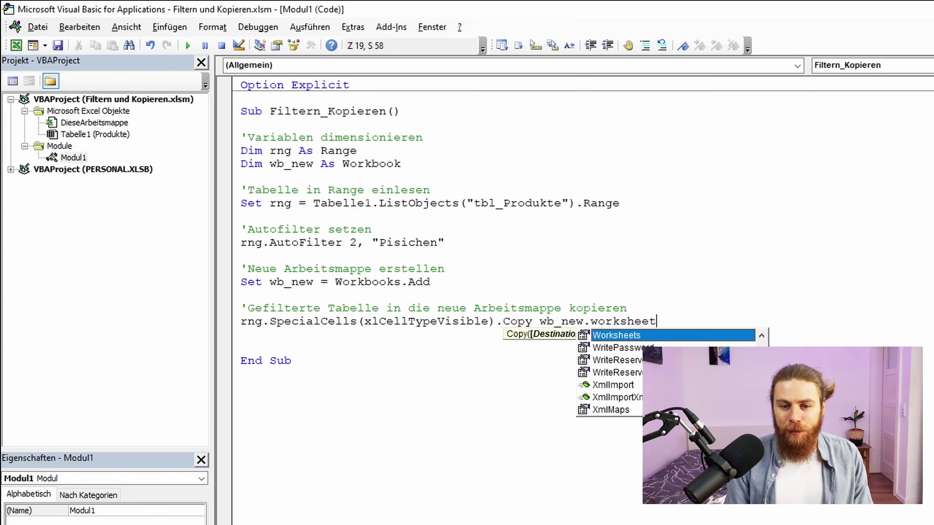
text(s)
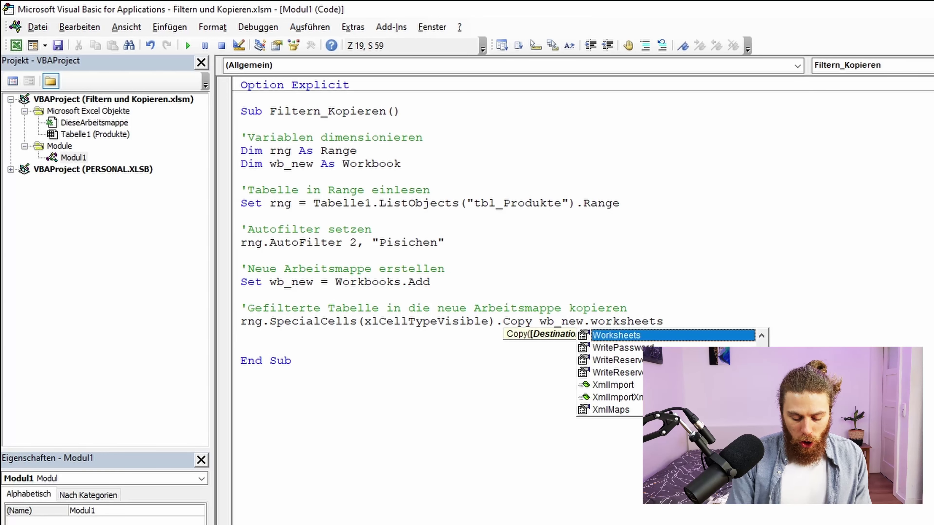
text((1)
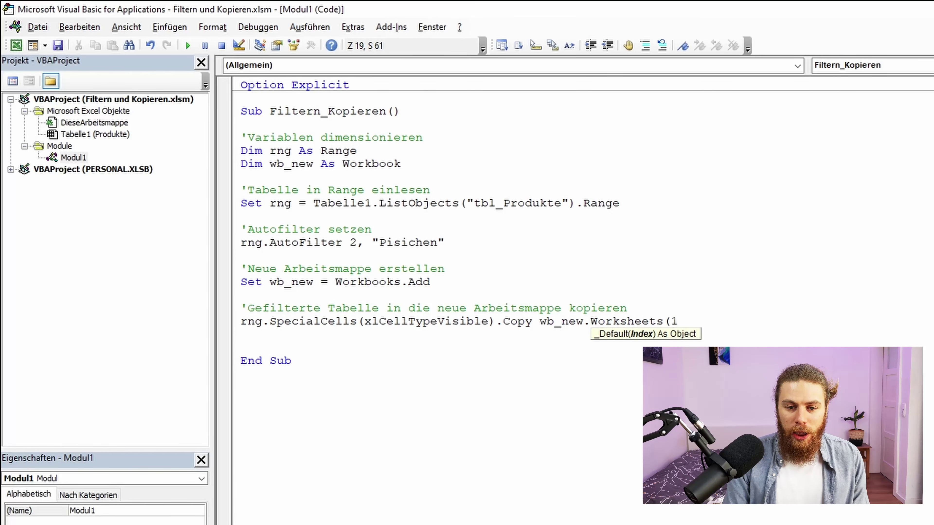
text())
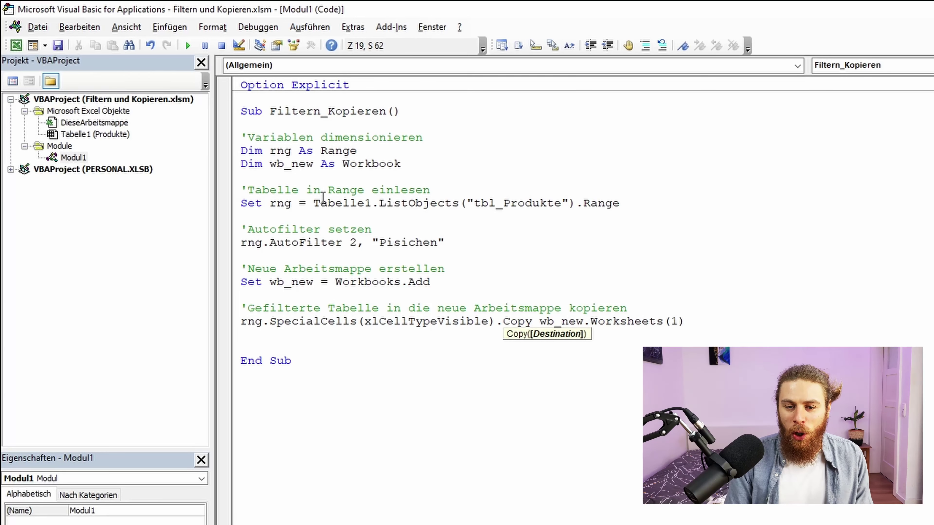
text(.)
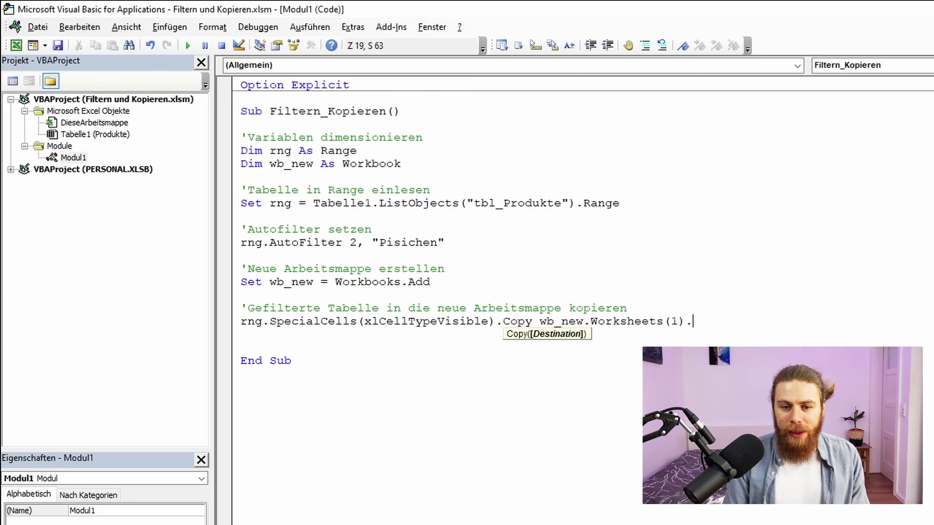
text(range()
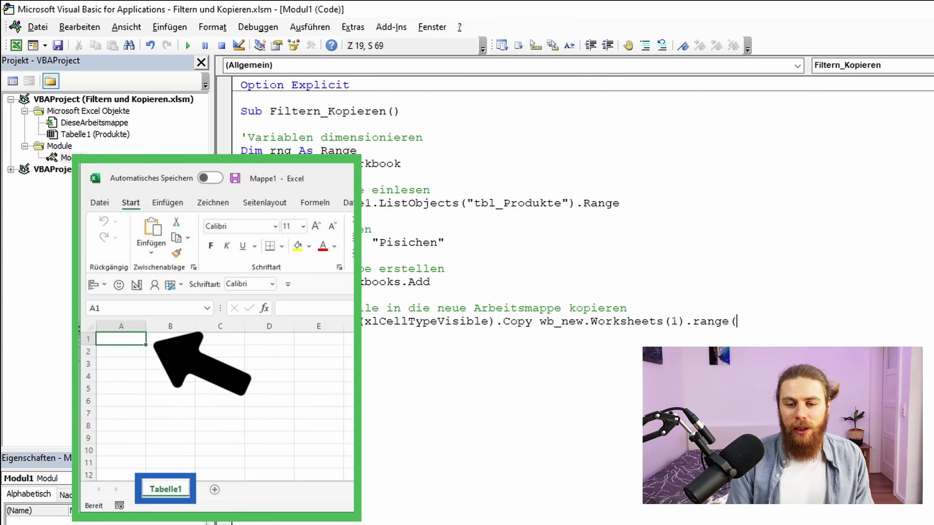
text("A1"))
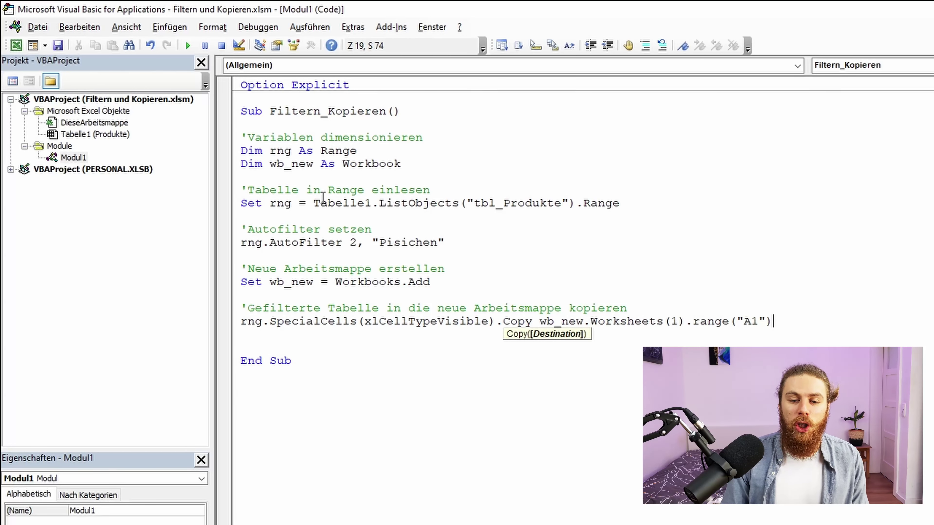
key(Return)
key(Return)
text('Neue)
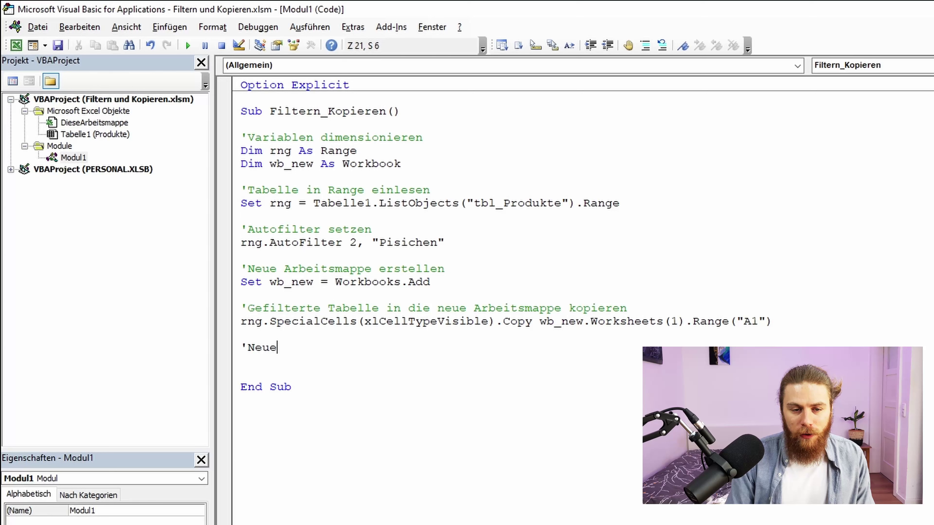
text( Arbeitsmappe )
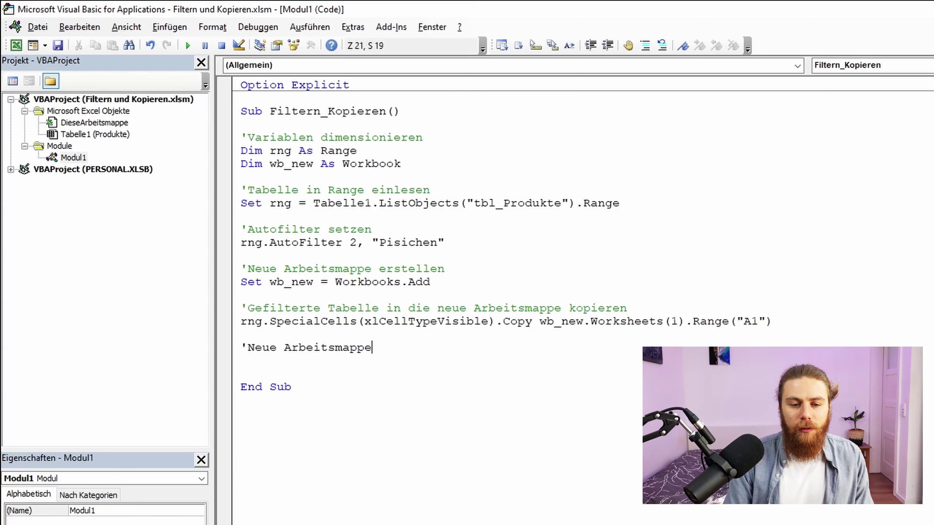
text(speichern u)
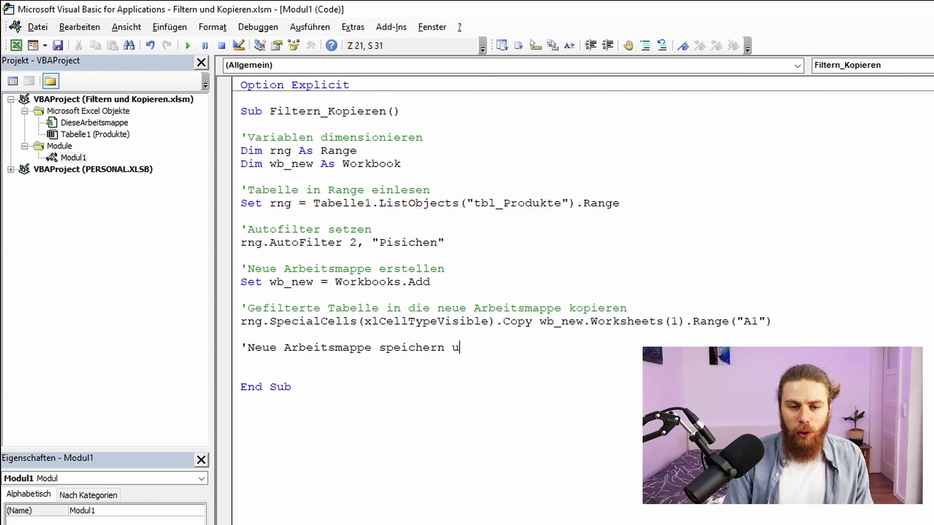
text(nd schließen)
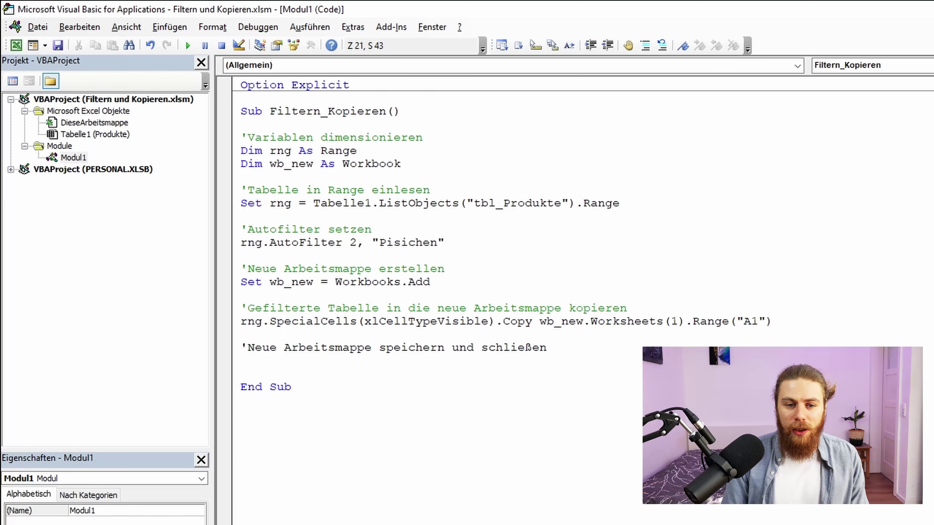
- Add wb_new.Close true below the save comment to save the new workbook on closing
key(Return)
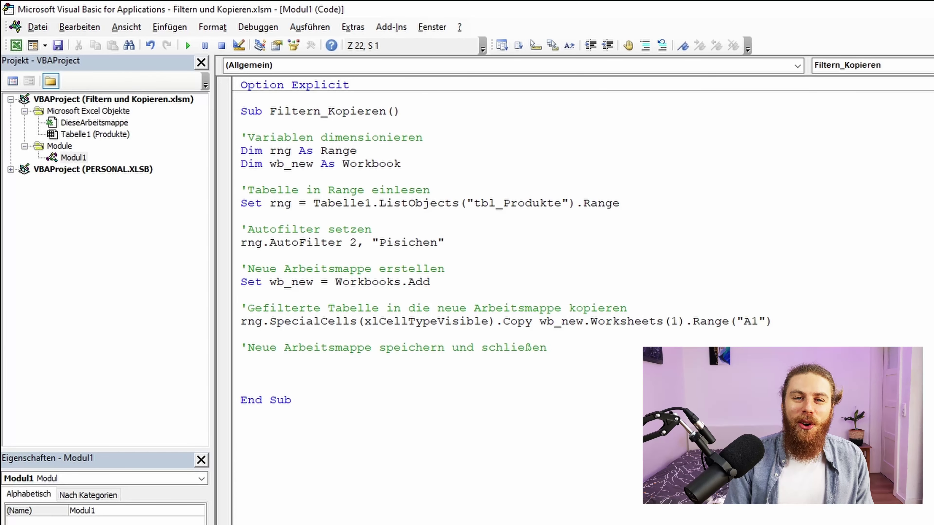
text(wb)
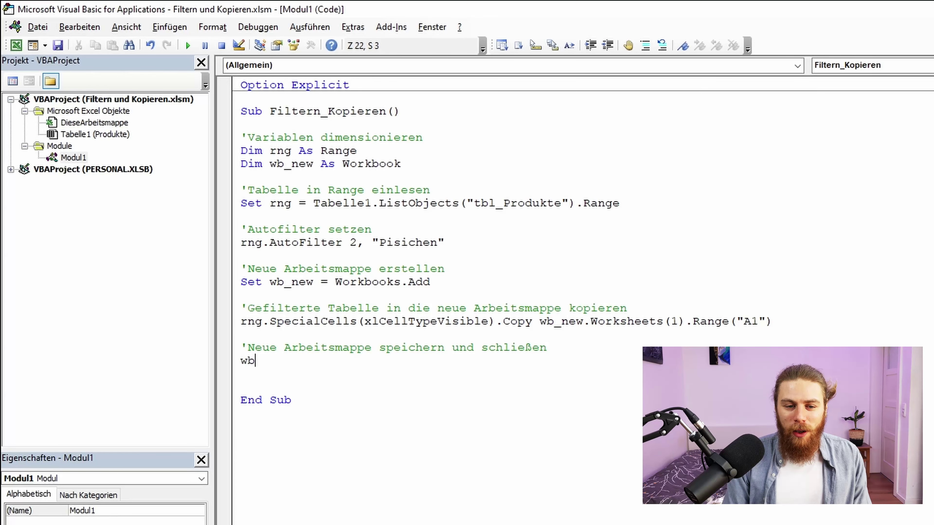
text(_new)
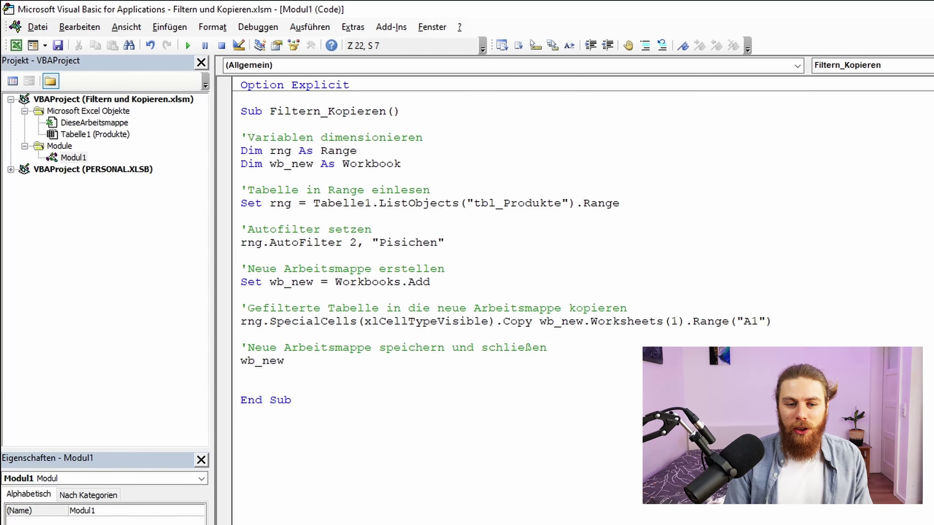
text(.close)
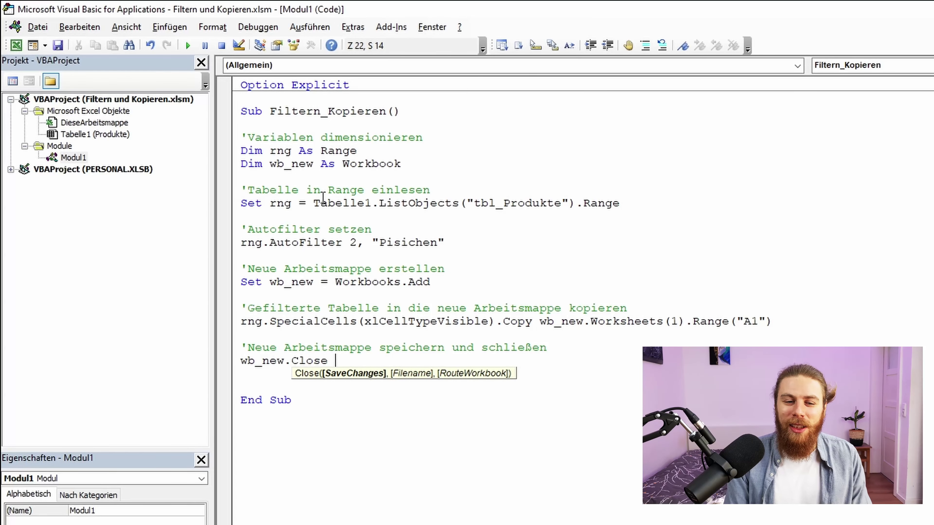
text(true)
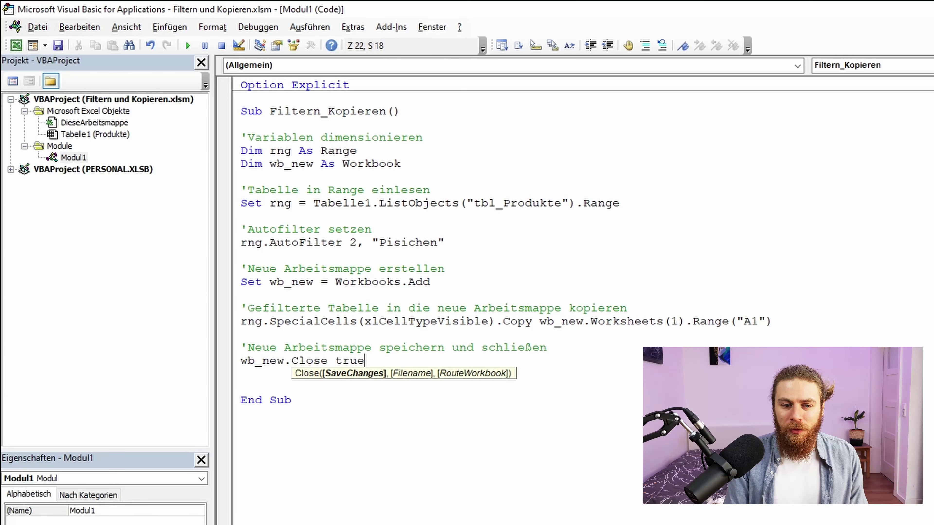
text(,)
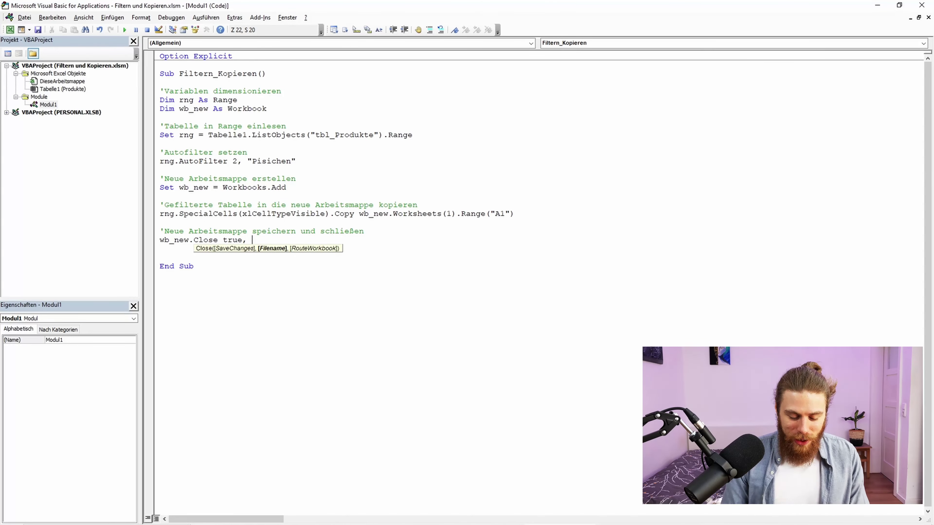
- Test ?ThisWorkbook.Path & "\Pisichen.xlsx" in the Immediate window
key(ctrl+g)
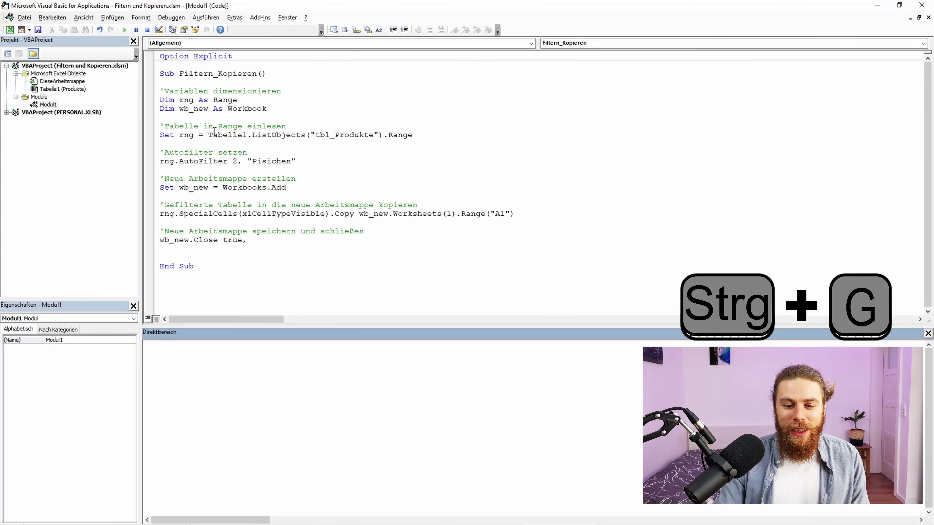
text(?)
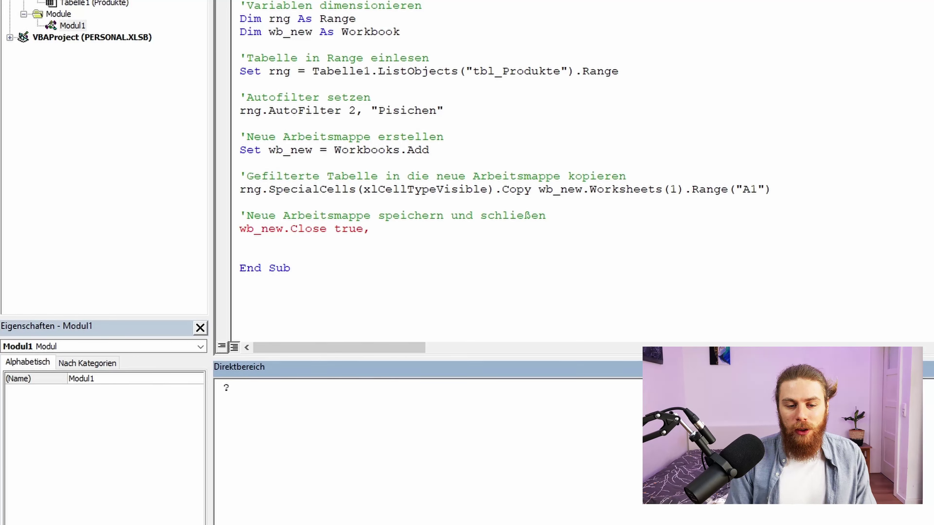
text(thisworkboo)
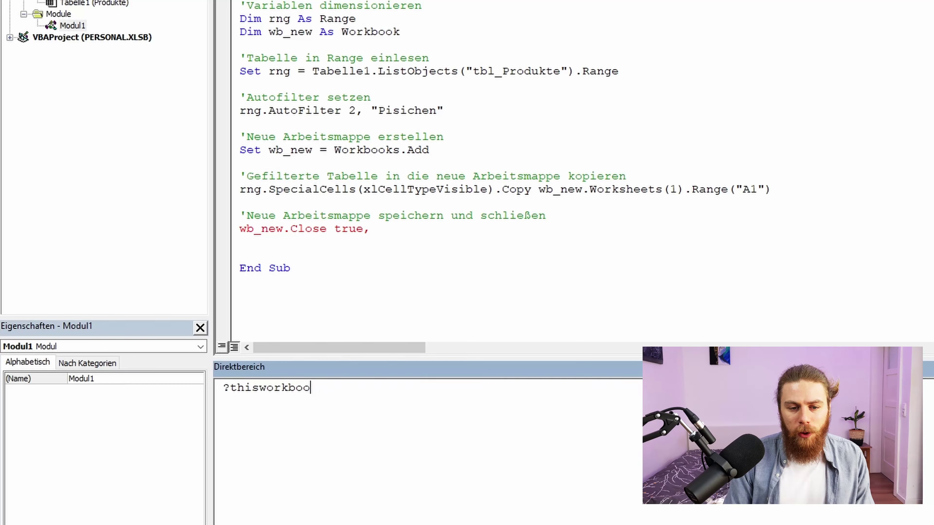
text(k.path)
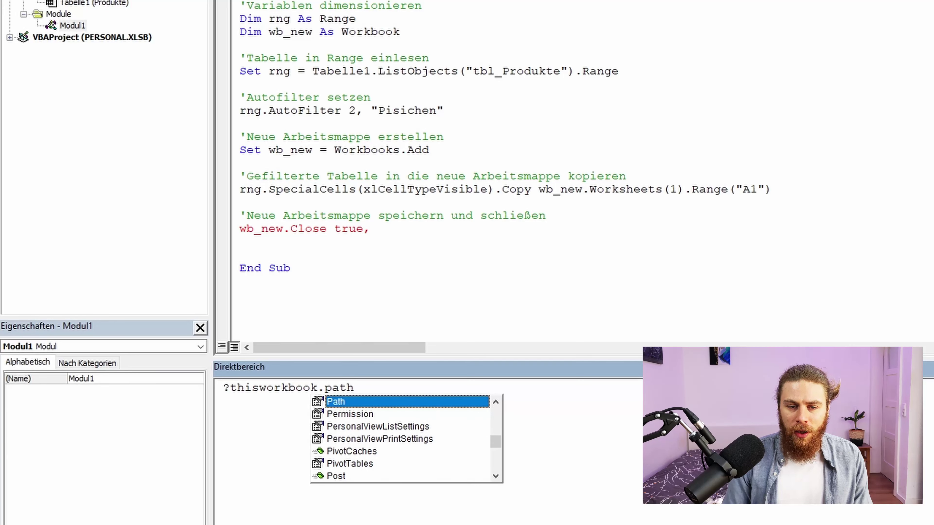
key(Return)
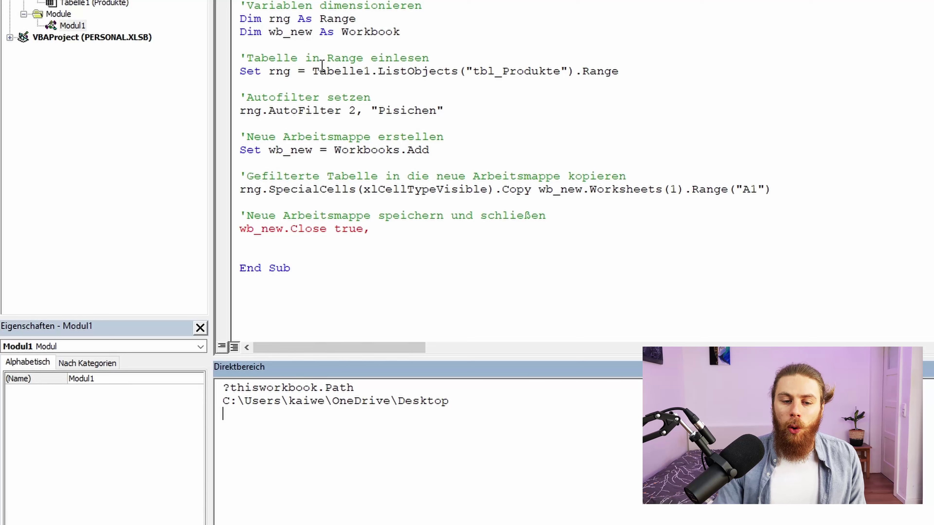
click(357, 386)
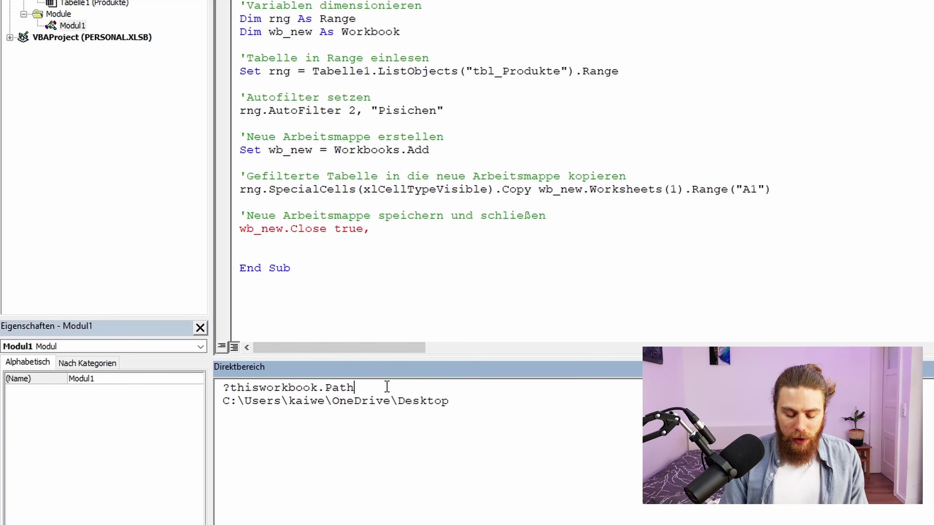
text( &)
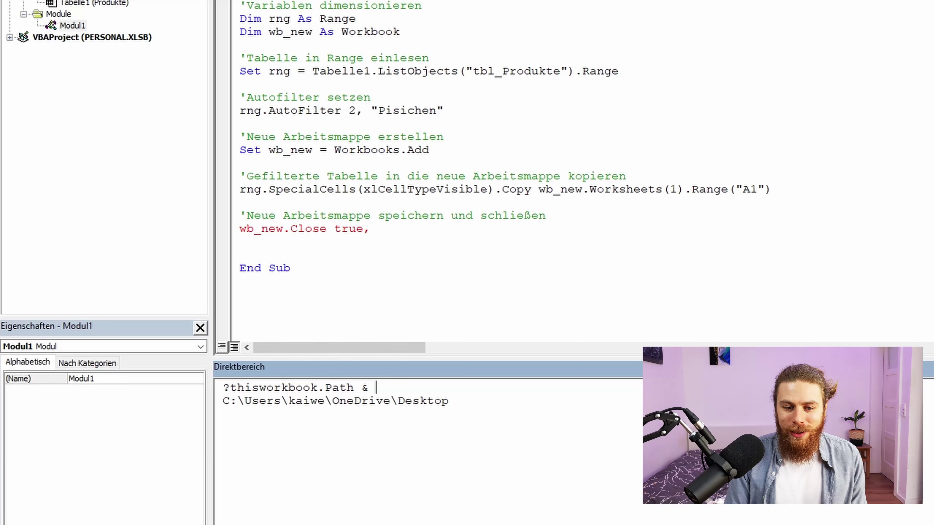
text( ")
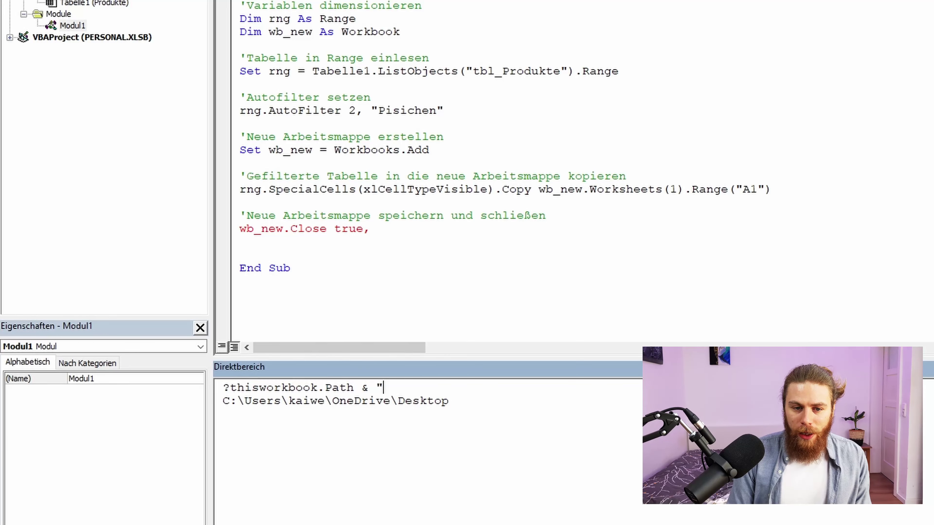
text(\)
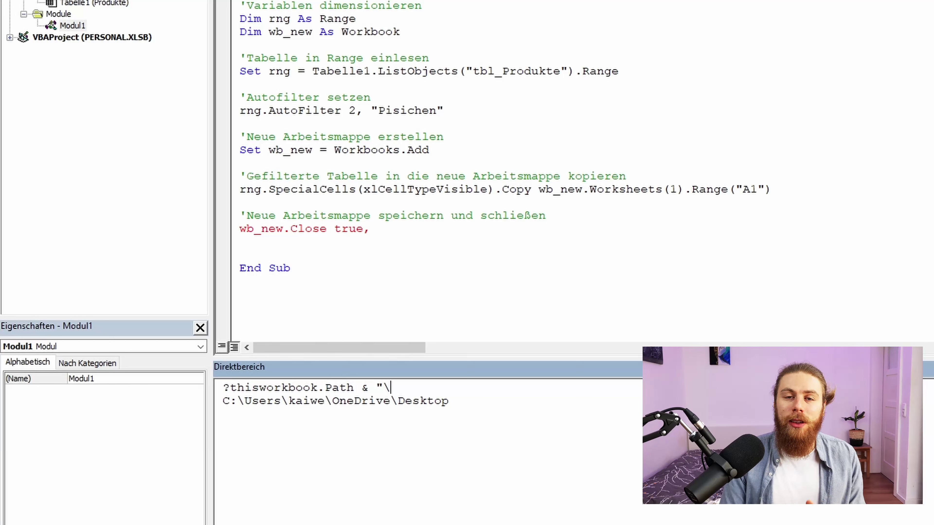
text(Pisi)
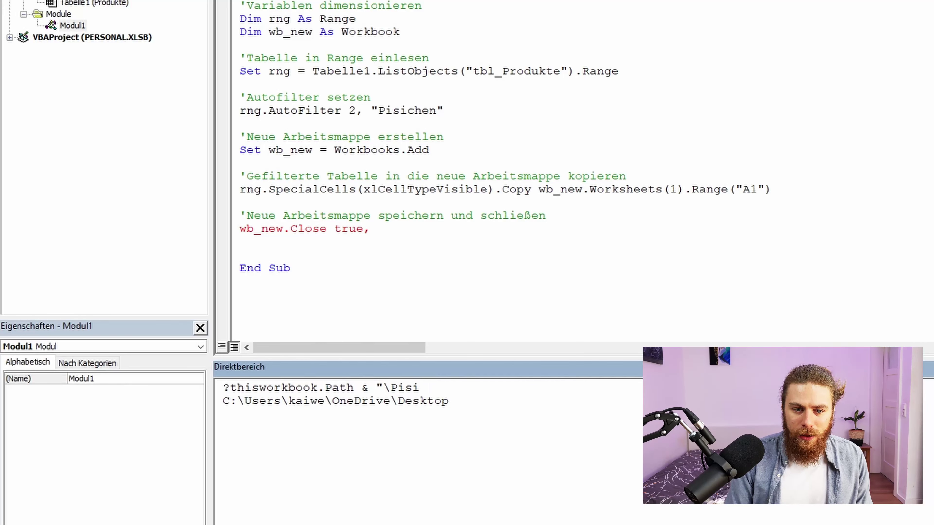
text(chen)
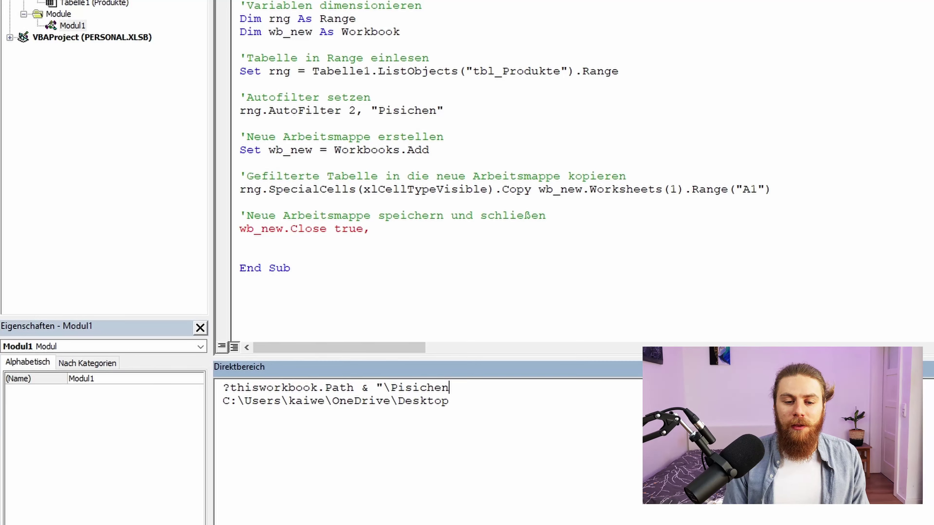
text(.xls)
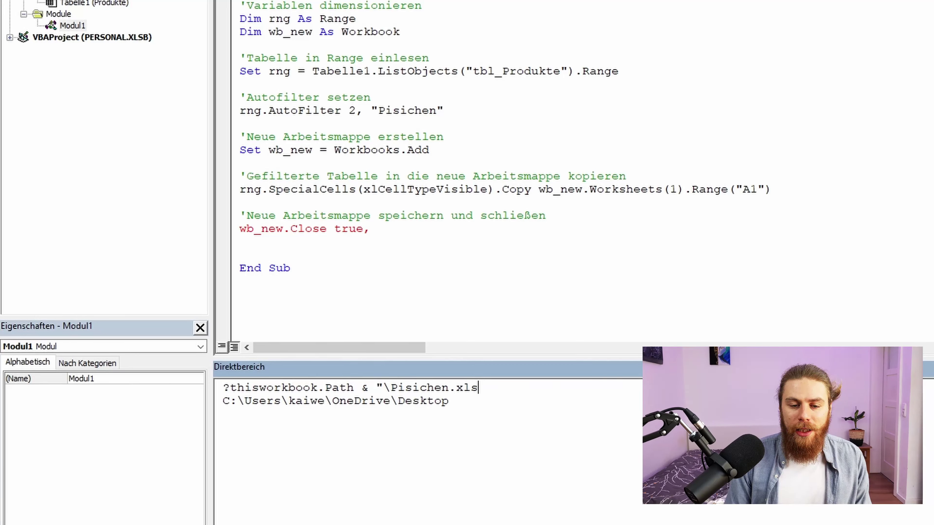
text(x)
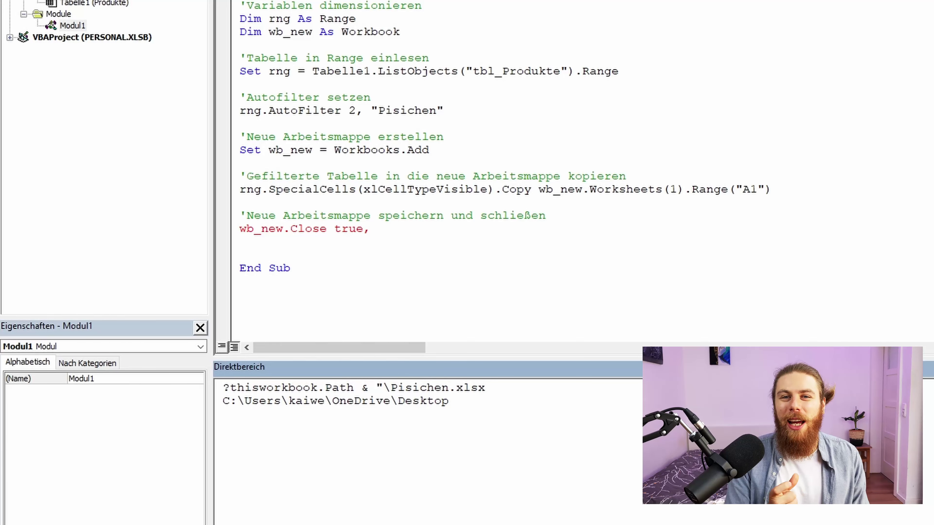
text(")
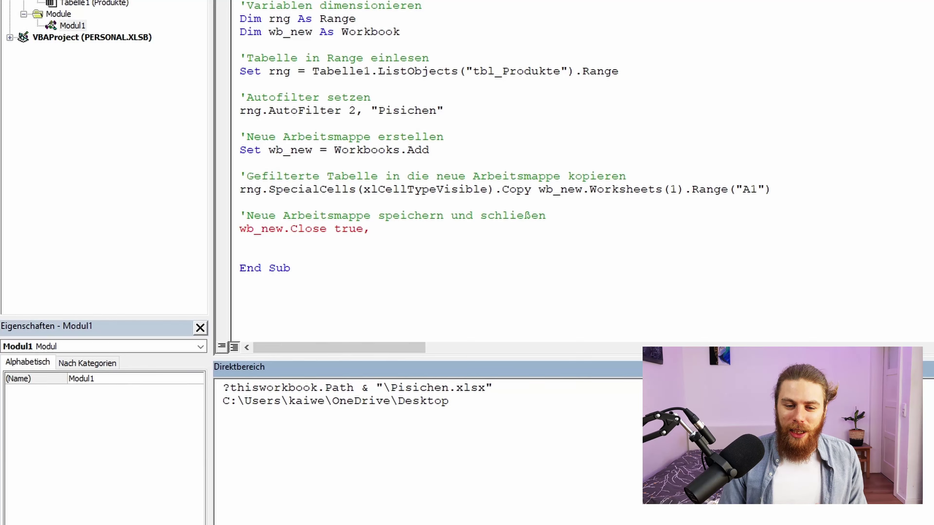
key(Return)
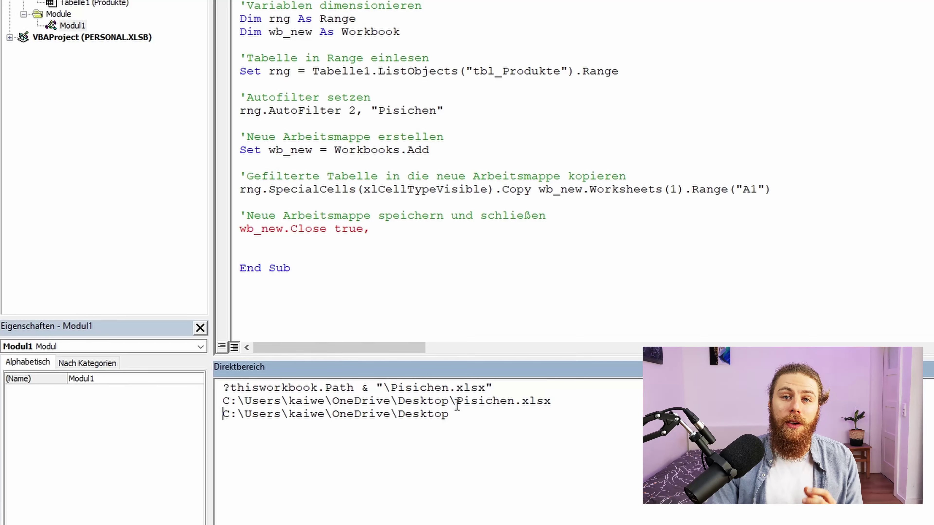
- Copy the tested path into the wb_new.Close line after True and remove the extra blank line
drag(230, 387, 492, 387)
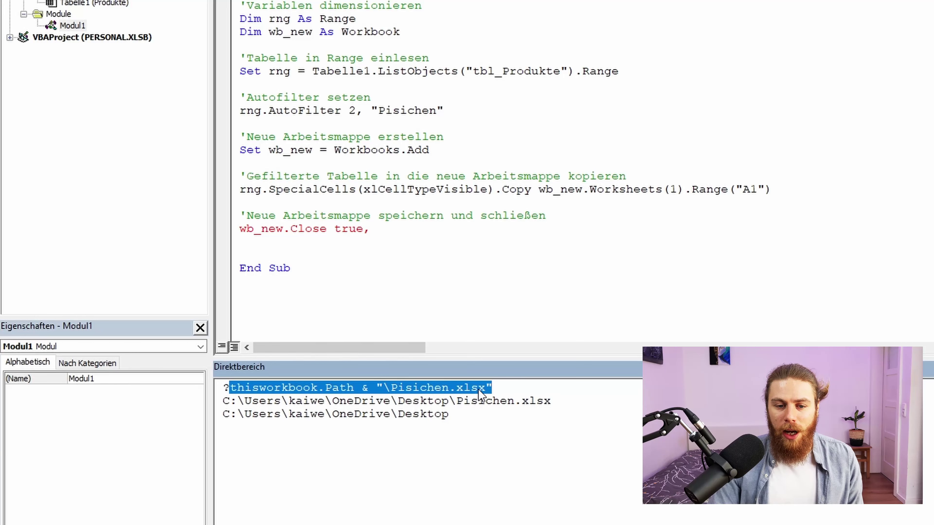
mouse_move(467, 387)
mouse_down()
mouse_move(400, 237)
mouse_move(379, 235)
mouse_up()
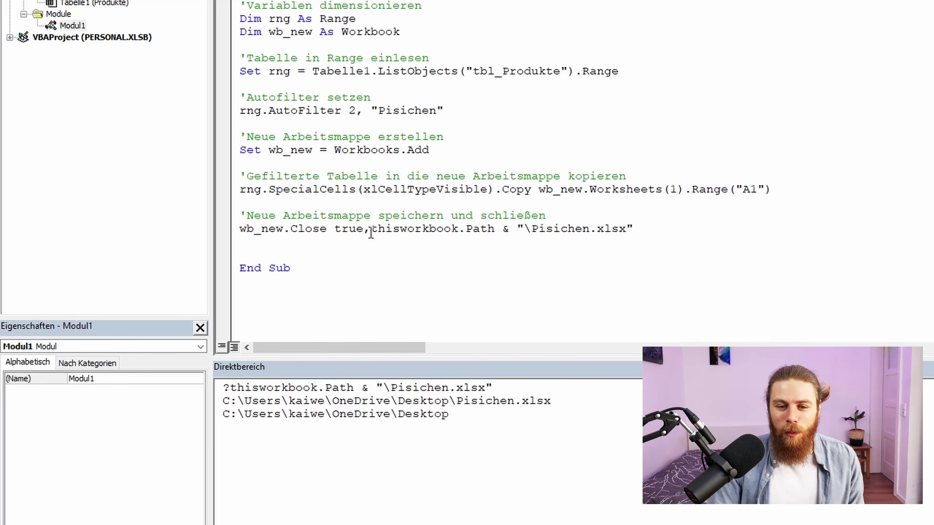
click(273, 258)
key(BackSpace)
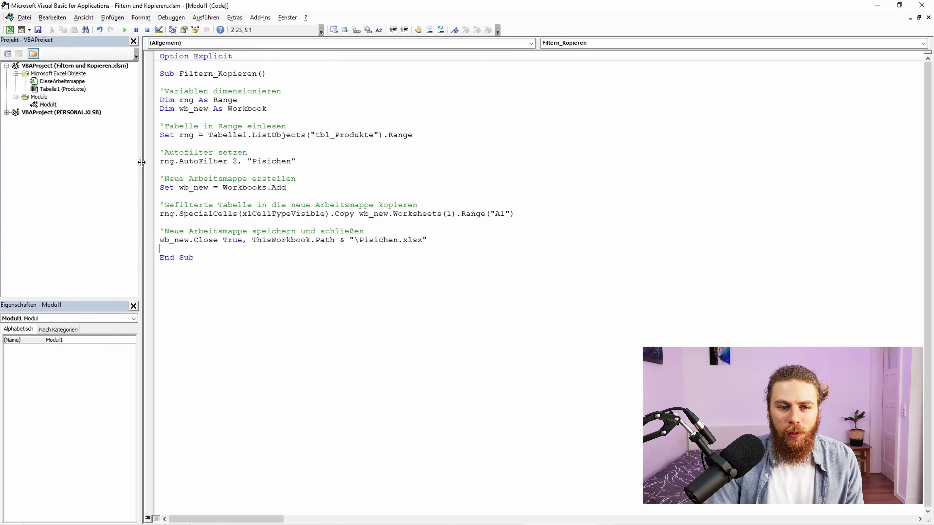
- Arrange the code editor and the Excel workbook side by side
drag(144, 161, 2, 156)
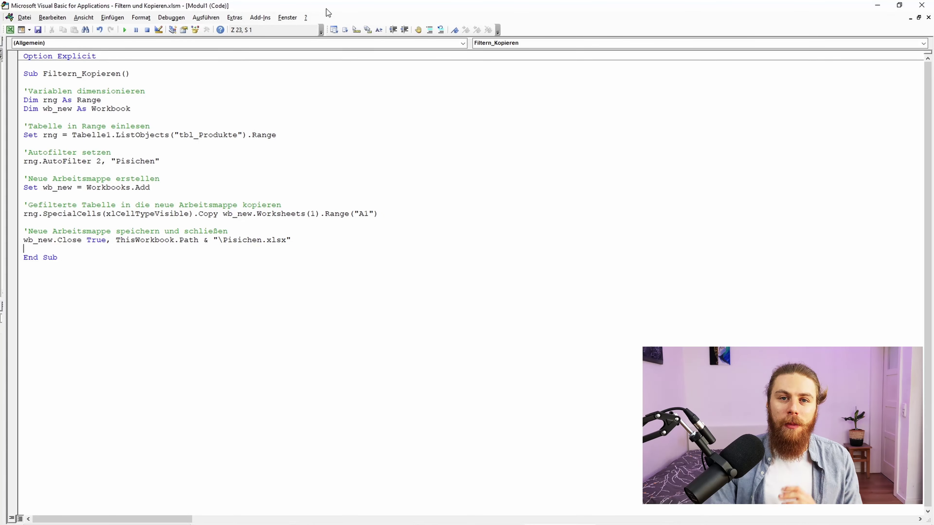
mouse_move(328, 13)
mouse_down()
mouse_move(420, 38)
mouse_move(932, 59)
mouse_up()
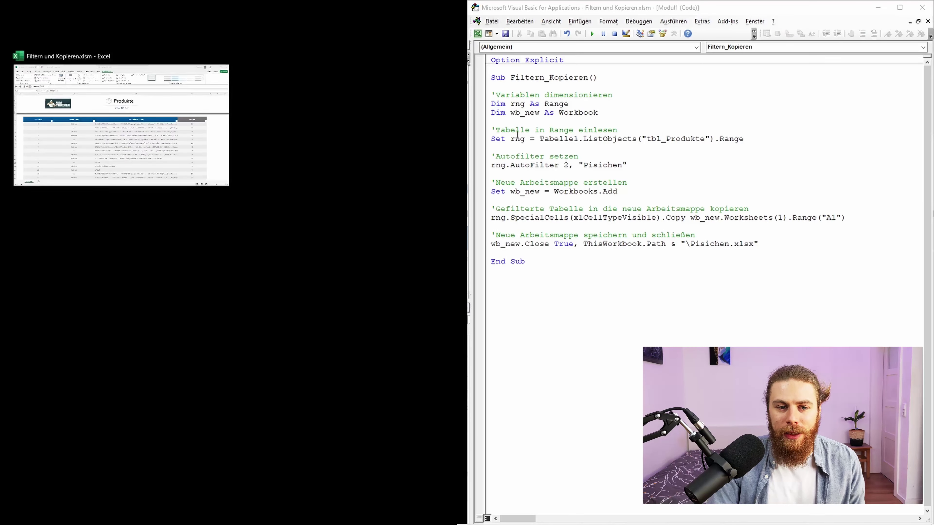
click(159, 118)
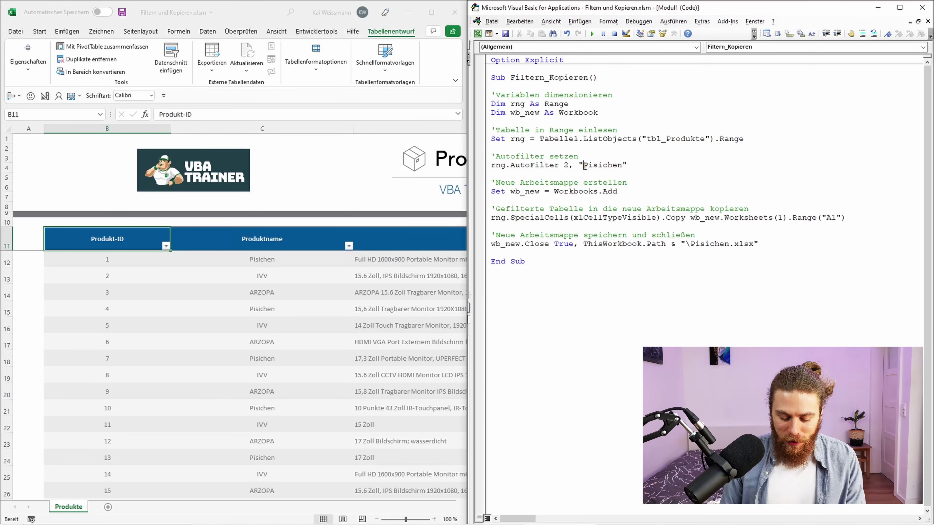
- Step through Filtern_Kopieren with F8: filter Pisichen, copy to a new workbook, save and close
key(F8)
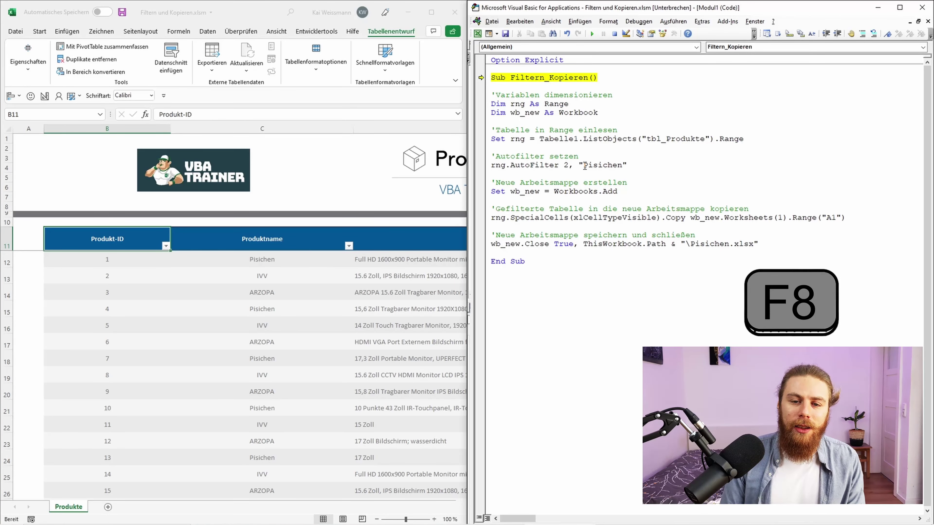
key(F8)
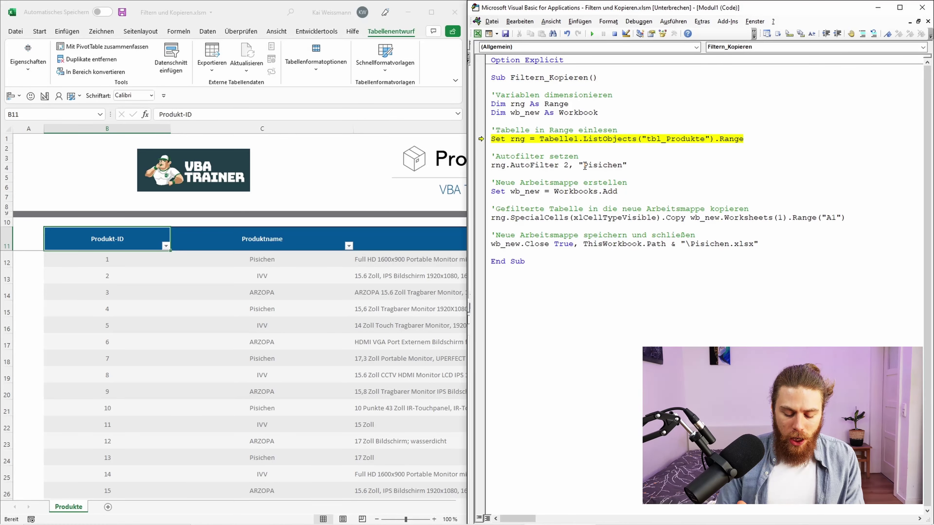
key(F8)
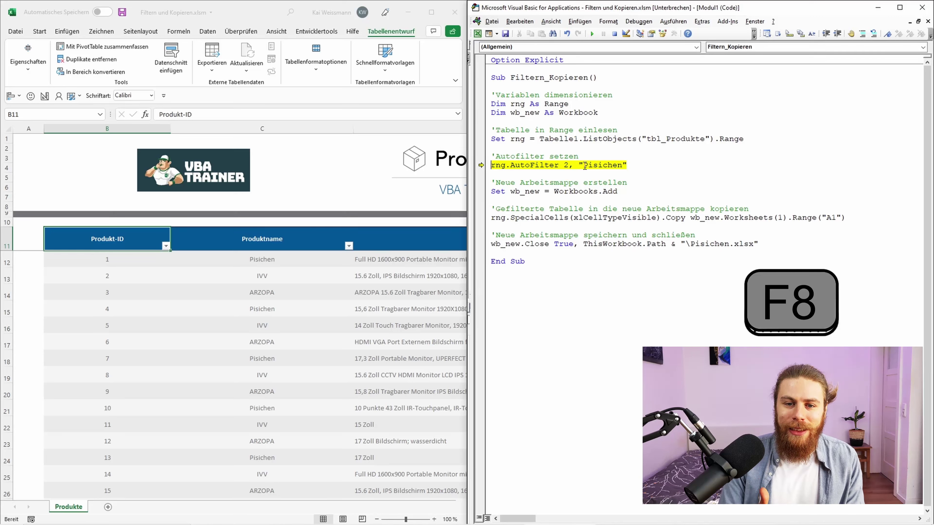
key(F8)
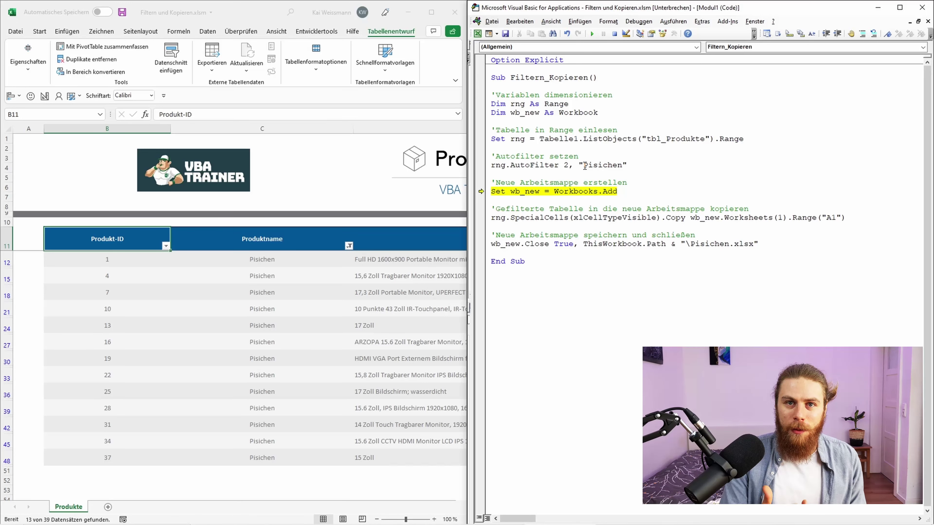
key(F8)
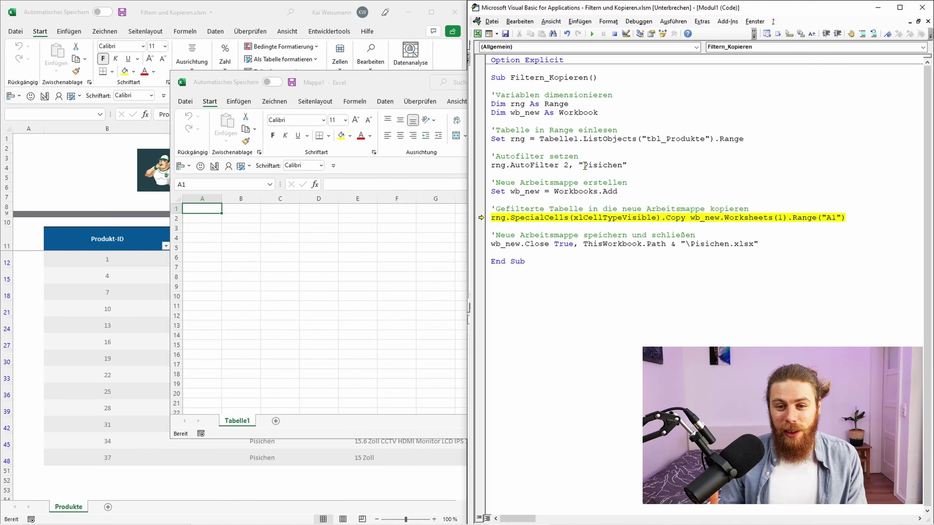
key(F8)
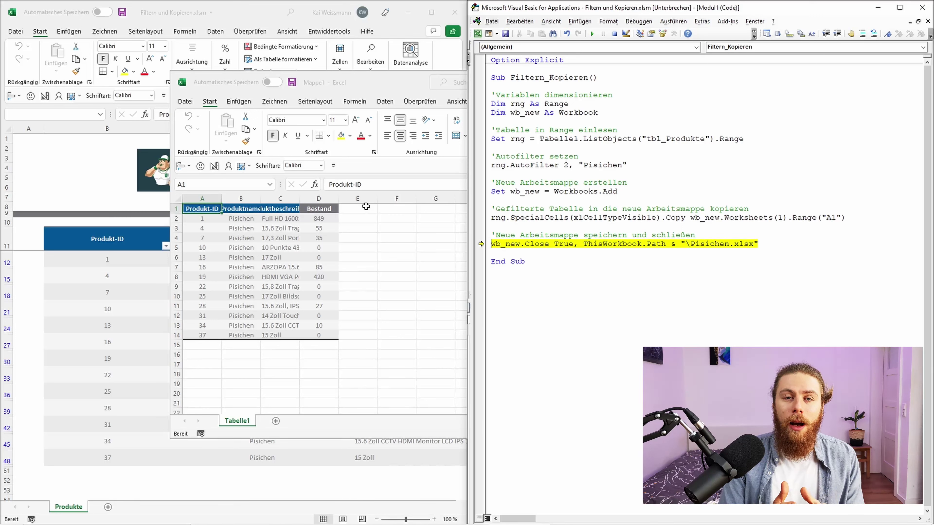
key(F8)
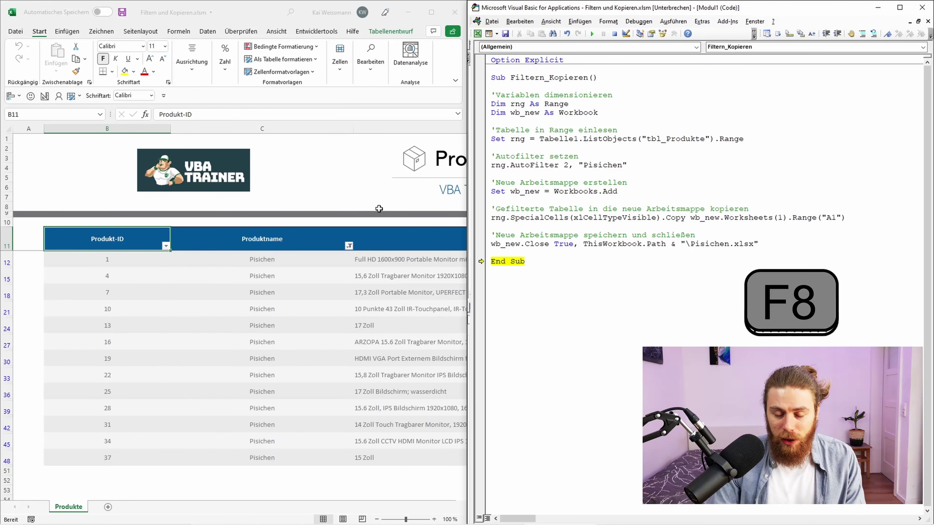
key(F8)
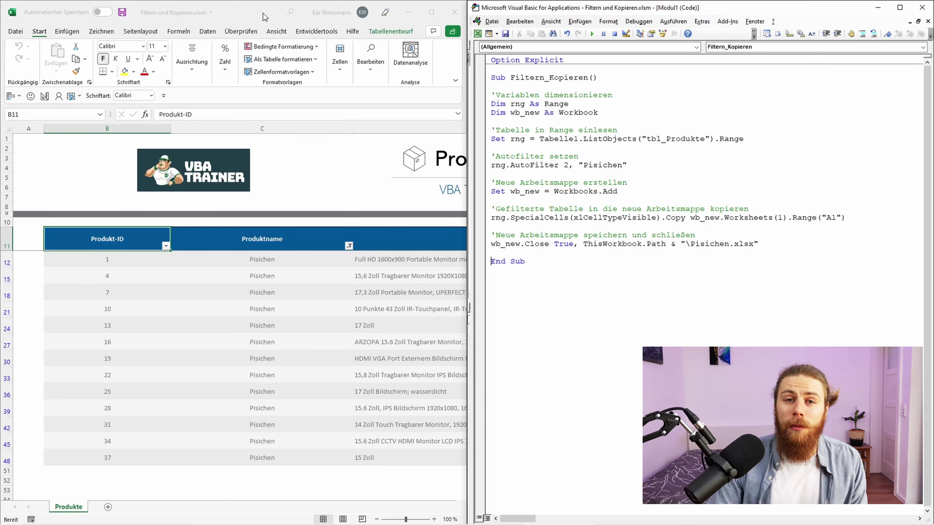
- Delete the exported Pisichen.xlsx from the desktop
mouse_move(276, 17)
mouse_down()
mouse_move(577, 52)
mouse_move(656, 84)
mouse_up()
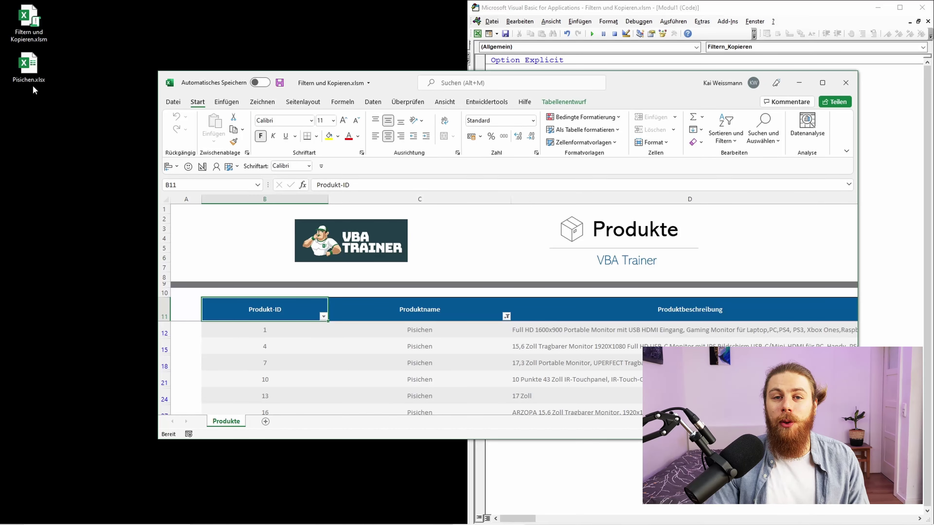
click(47, 71)
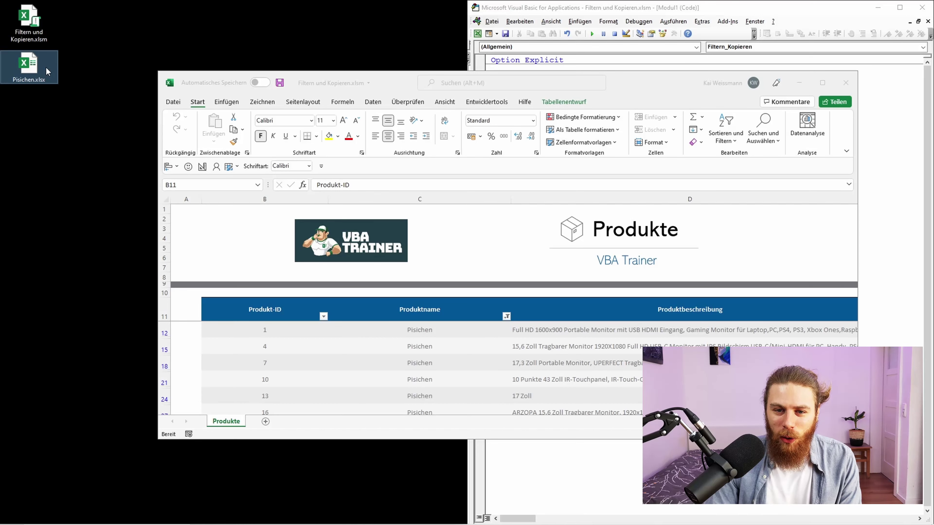
key(Delete)
- Maximize the VBA editor and add a blank line after the wb_new declaration
click(635, 58)
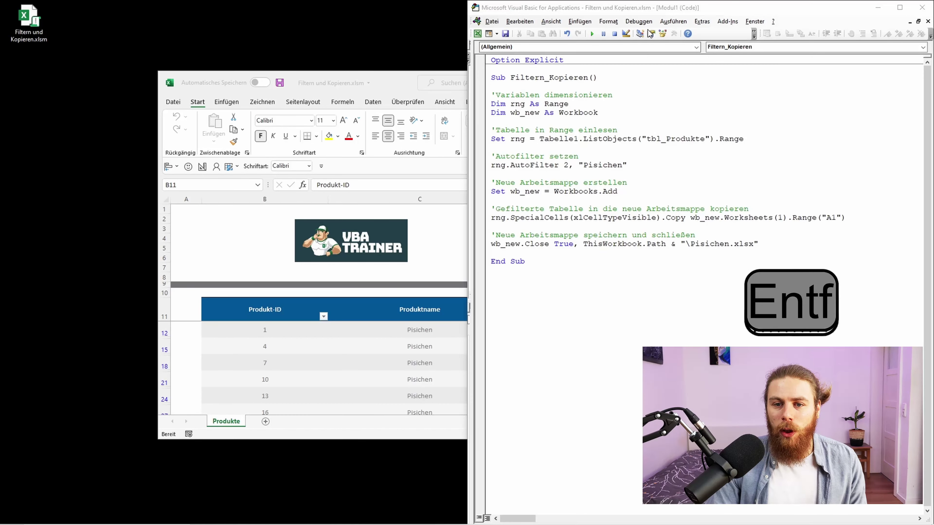
double_click(656, 13)
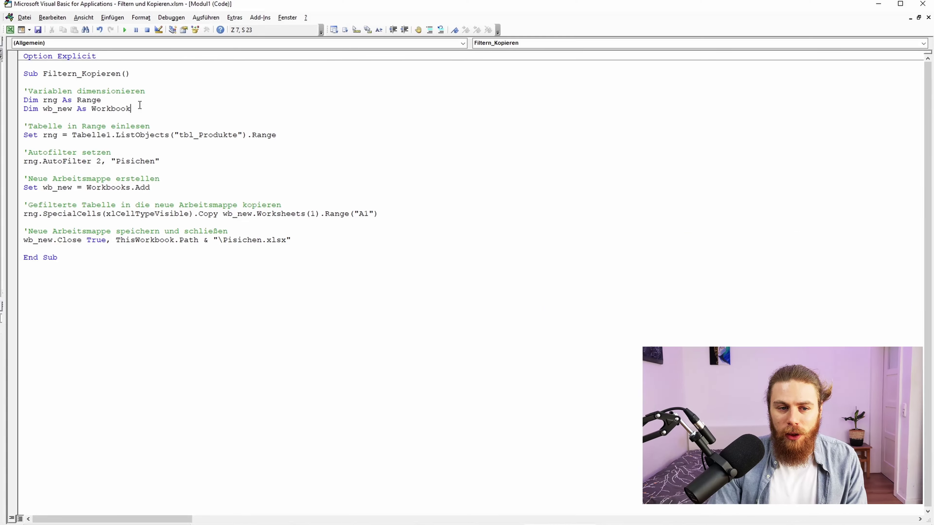
key(Return)
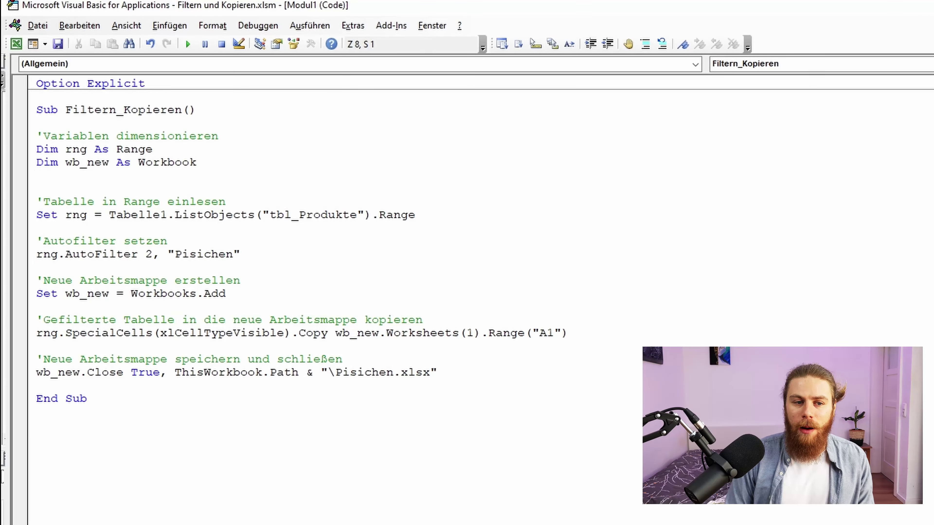
- Add the lines Dim dic As Object, Dim cell As Range and Dim key As Variant
text(Dim )
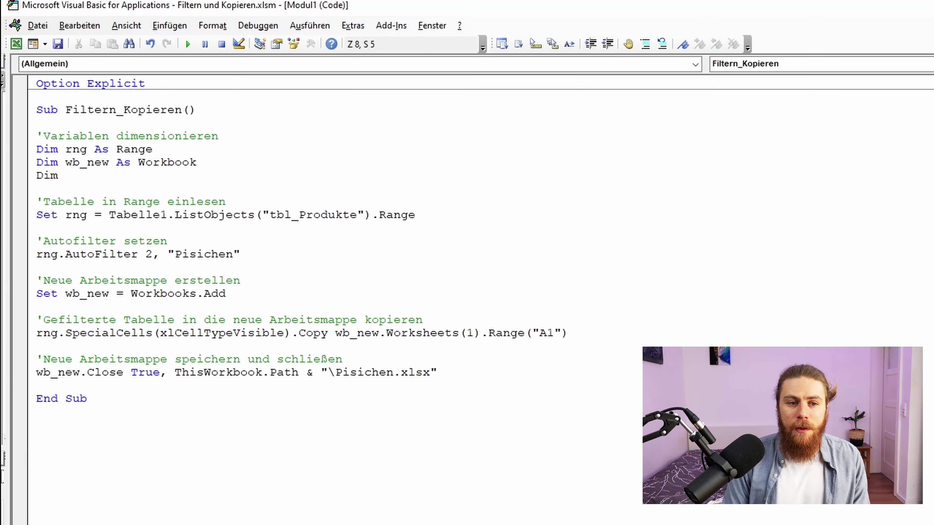
text(dic)
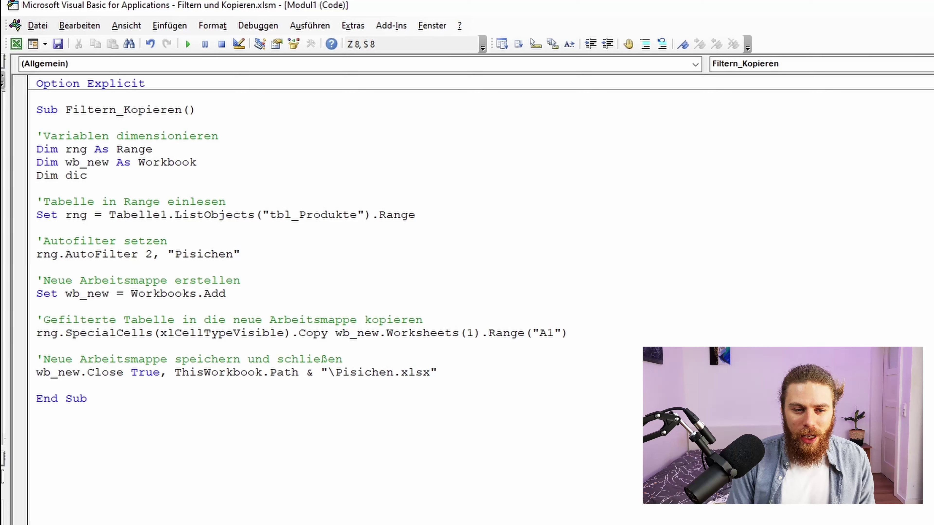
text( As Objec)
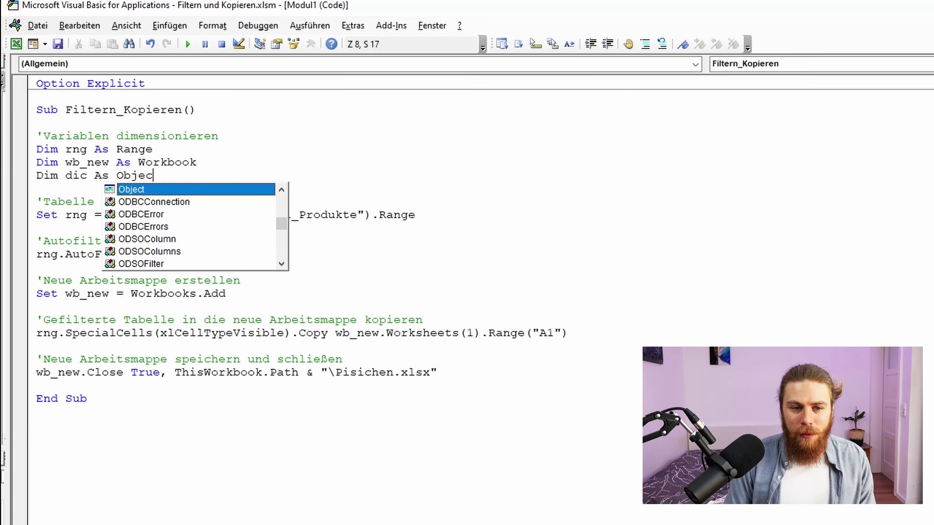
text(t)
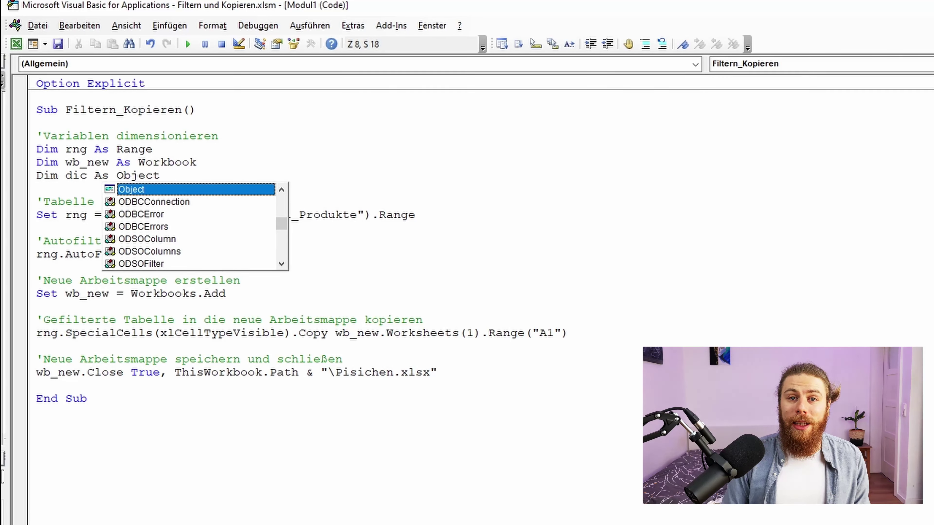
key(Return)
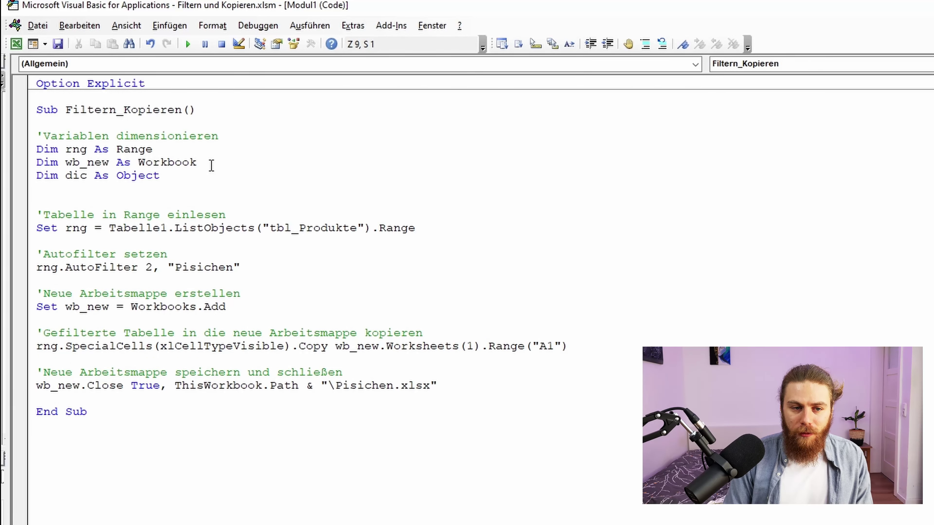
text(Dim )
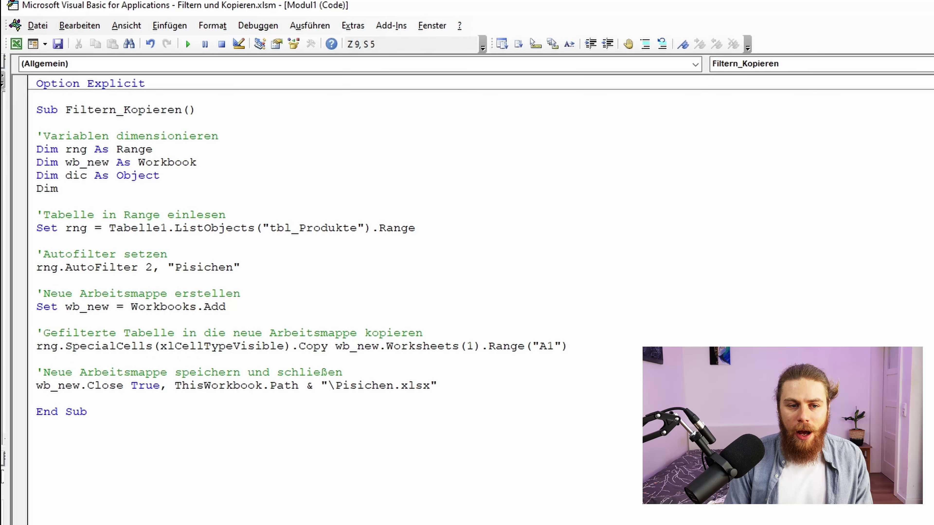
text(cell As )
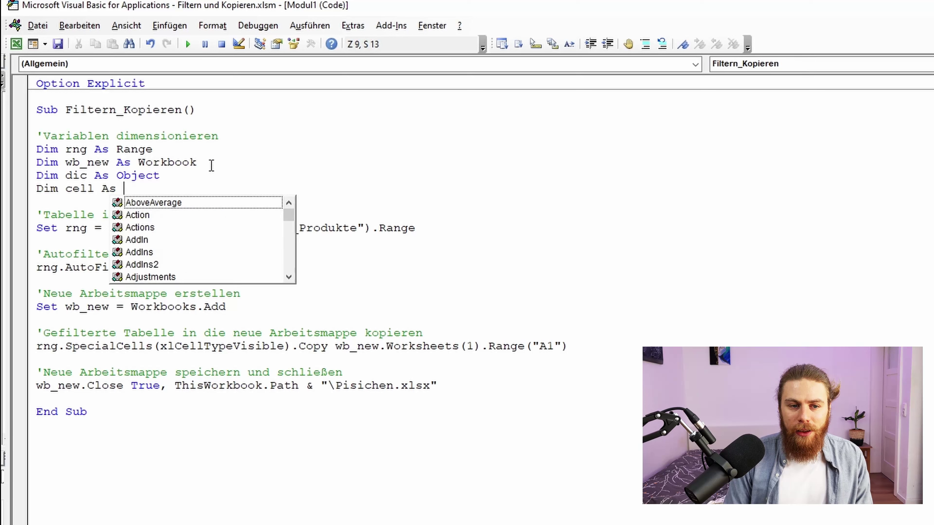
text(Range)
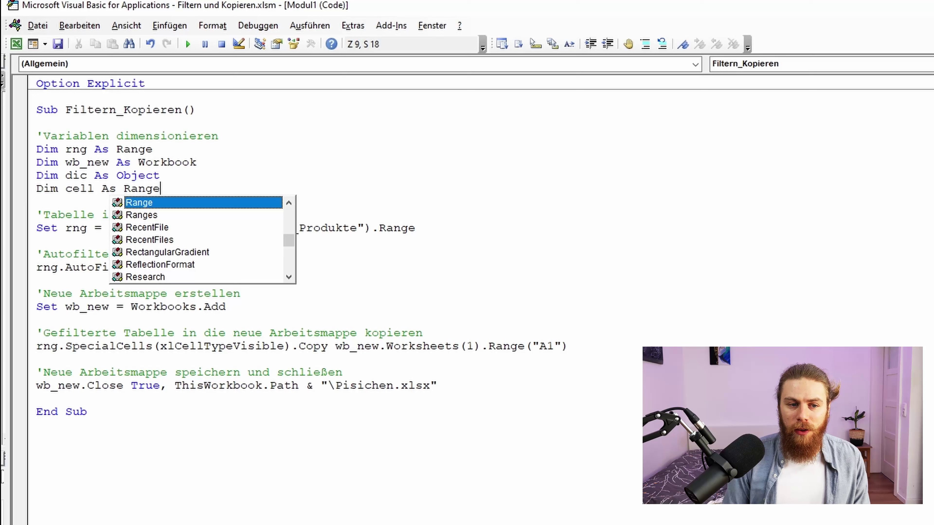
key(Return)
text(Di)
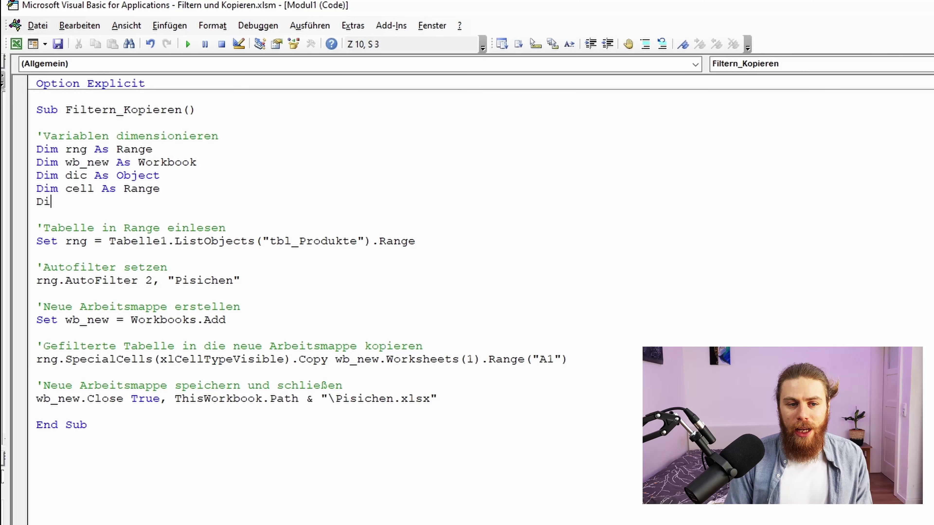
text(m ke)
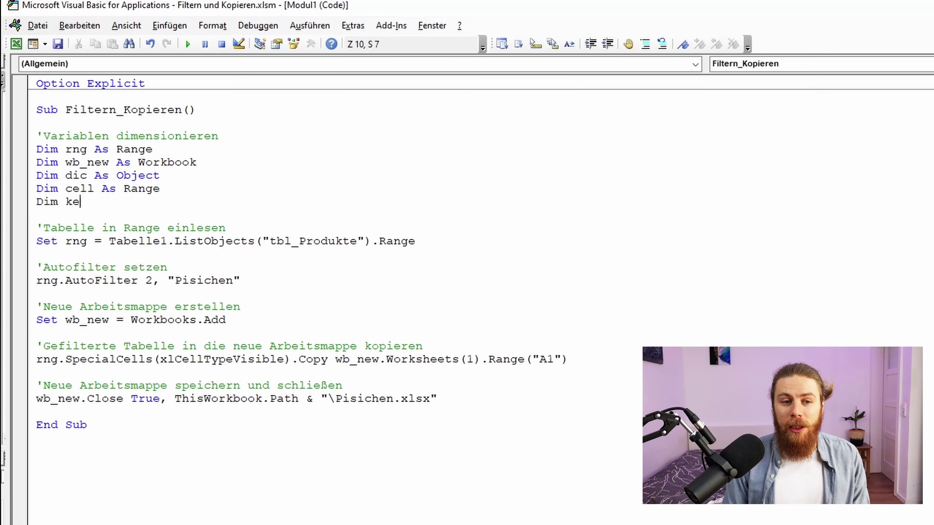
text(y As V)
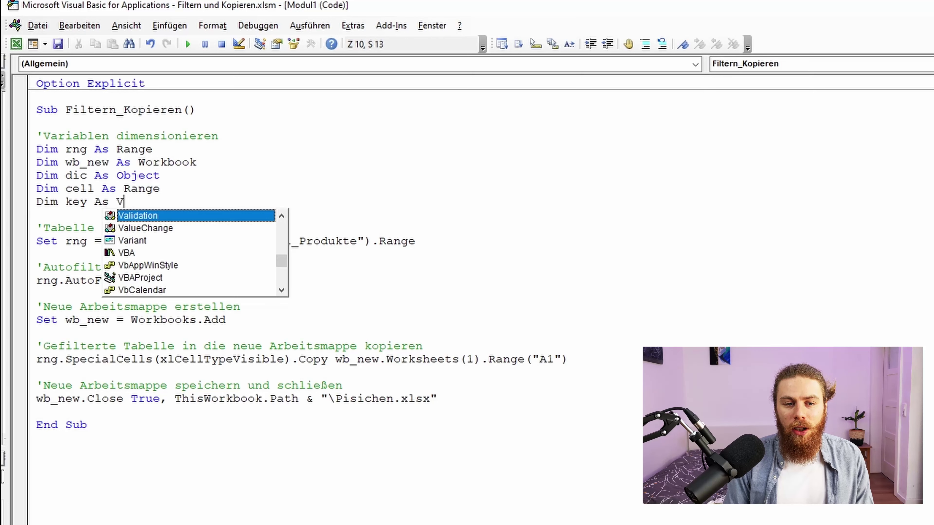
text(ariant)
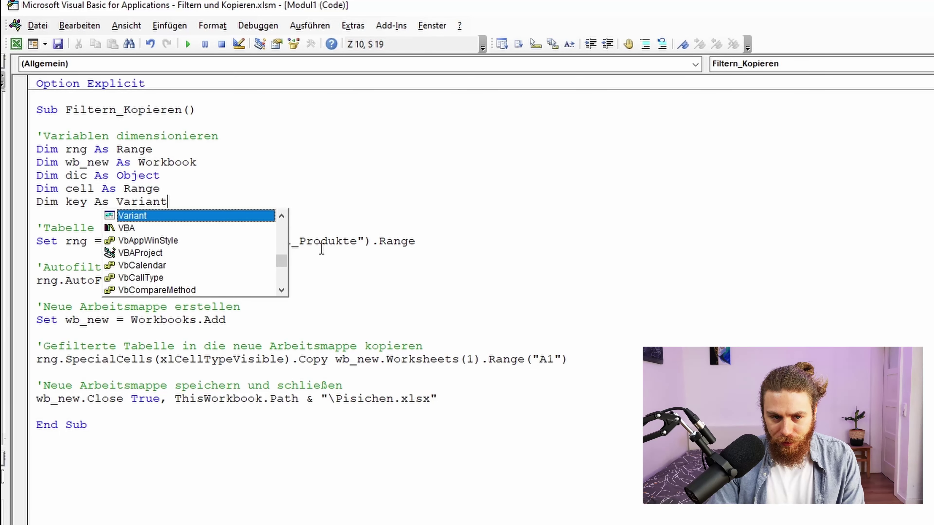
click(434, 239)
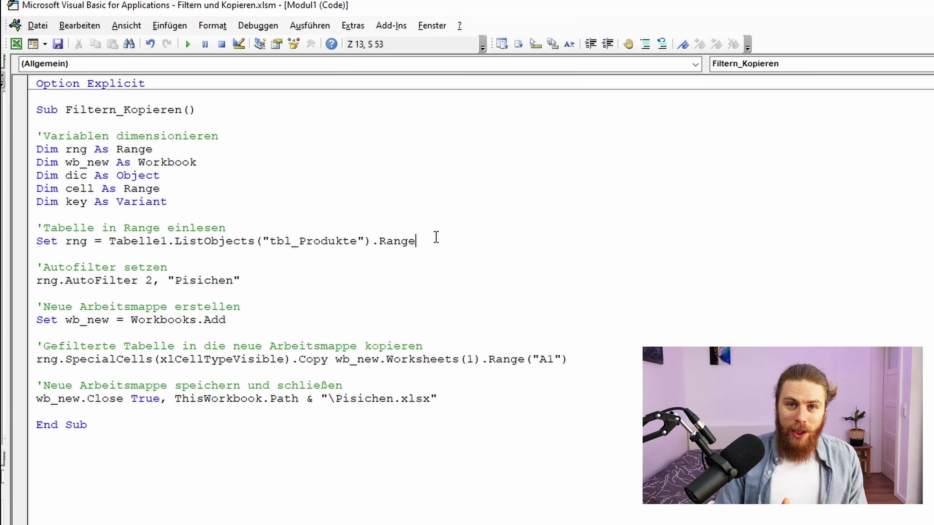
- Below Set rng, add comment 'Eindeutigen Werte auslesen' and Set dic = CreateObject("Scripting.Dictionary")
key(Return)
key(Return)
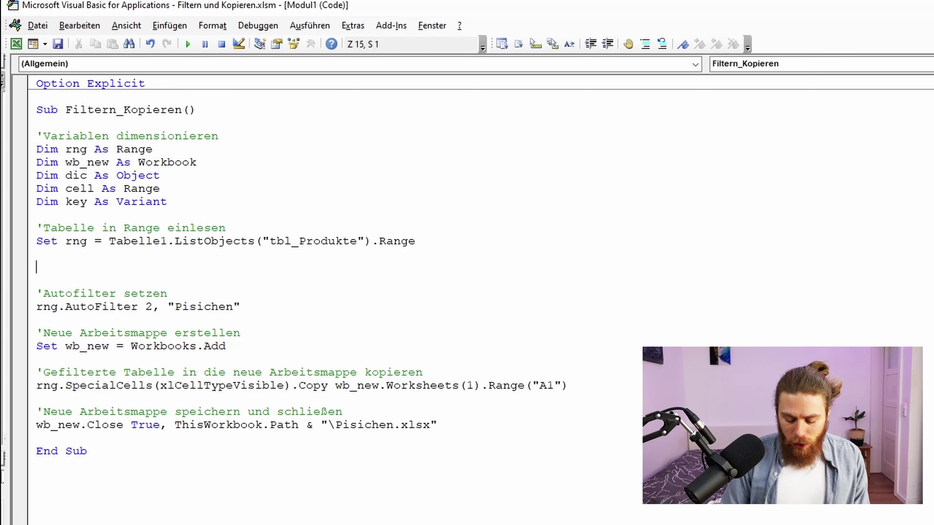
text('Ein)
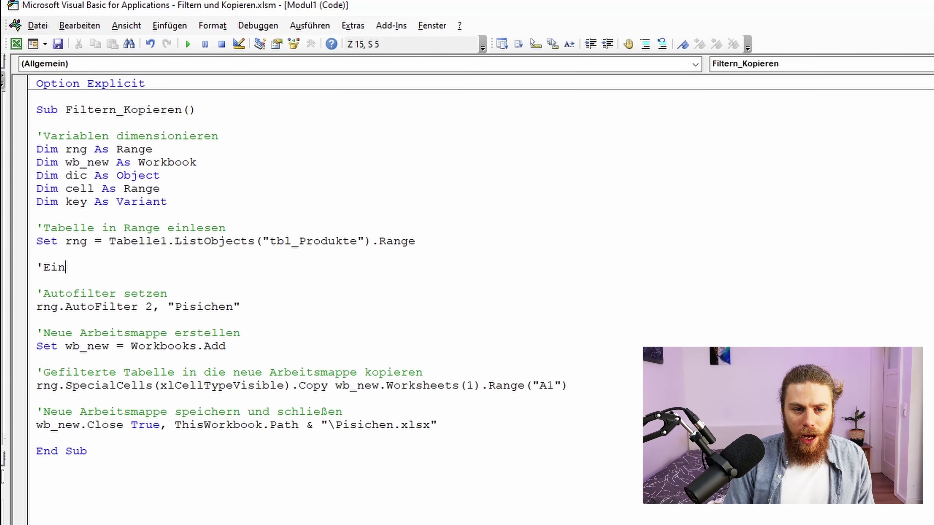
text(deutigen Werte)
key(BackSpace)
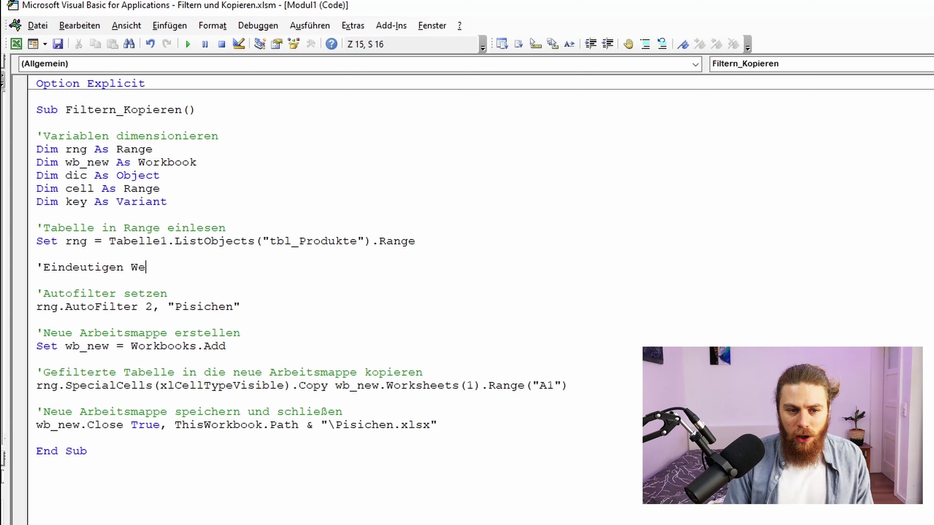
text(rte auslesen)
key(Return)
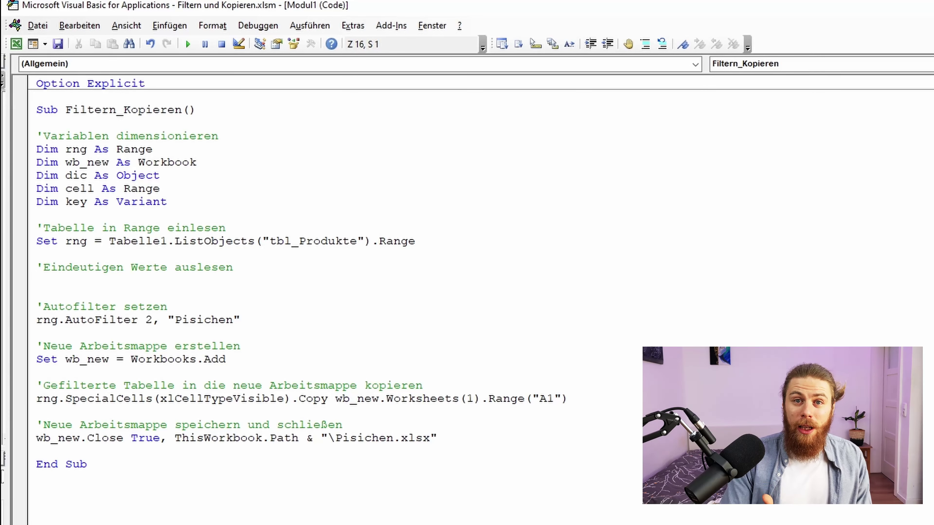
text(set)
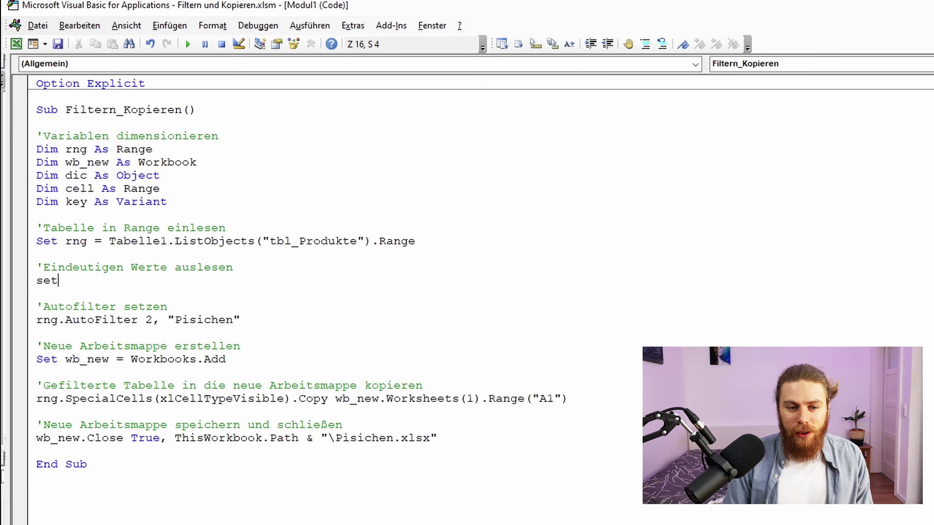
text( dic = )
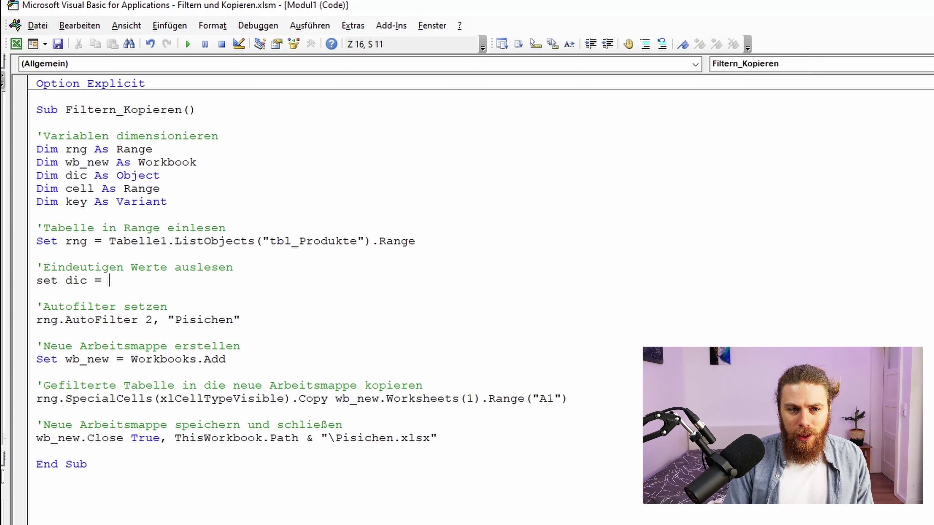
text(createobject)
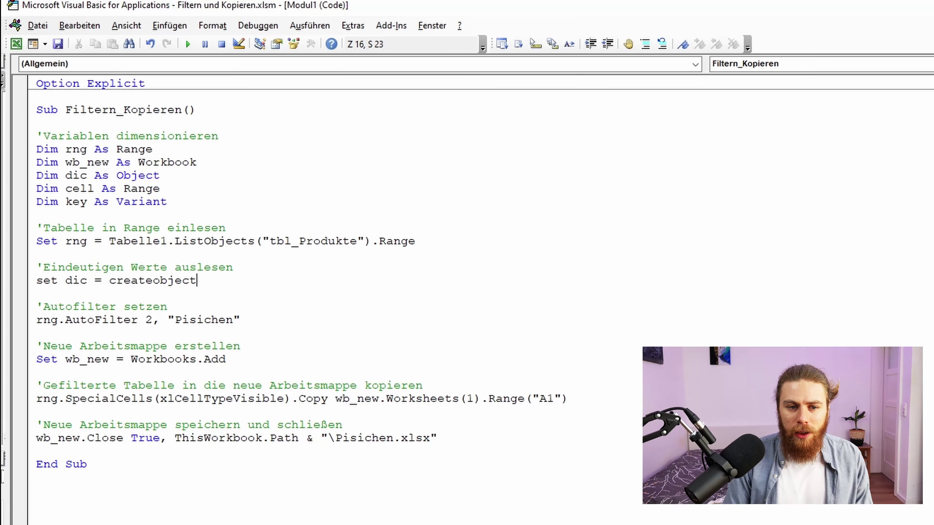
text((")
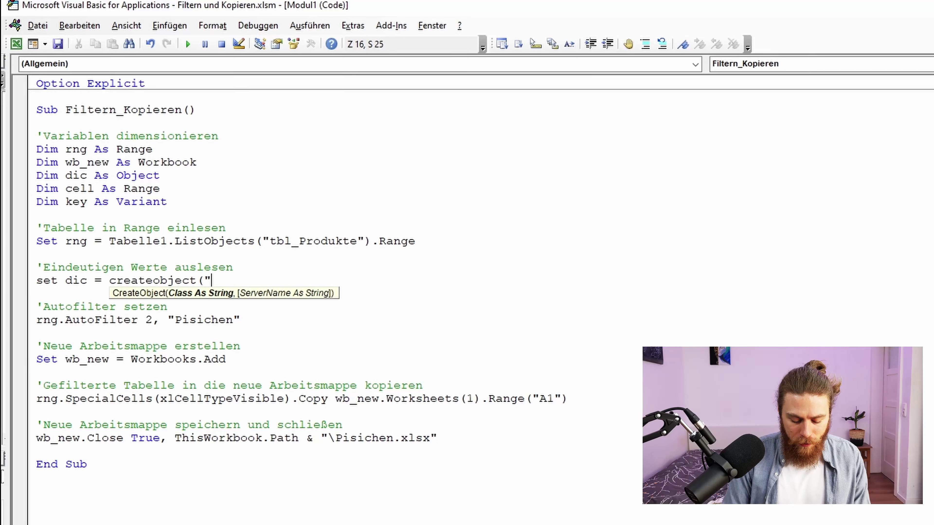
text(Scripting.)
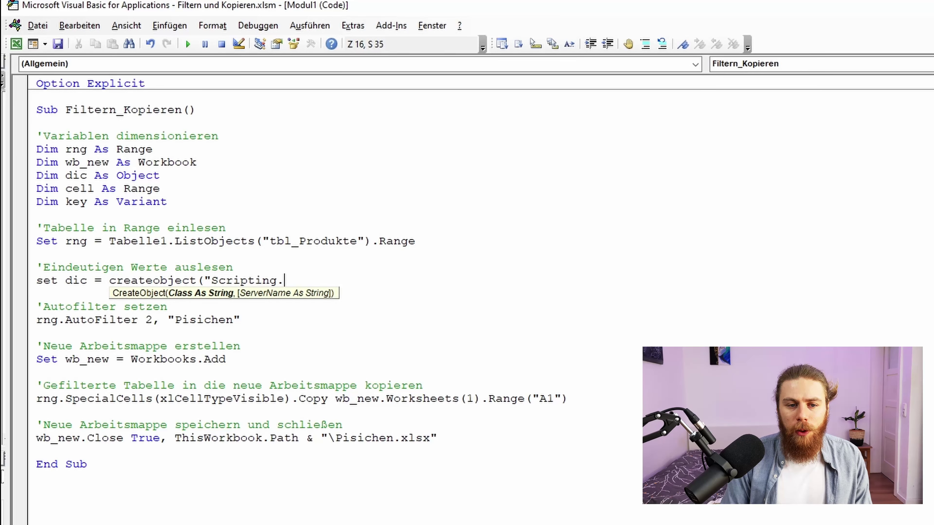
text(Dictionary)
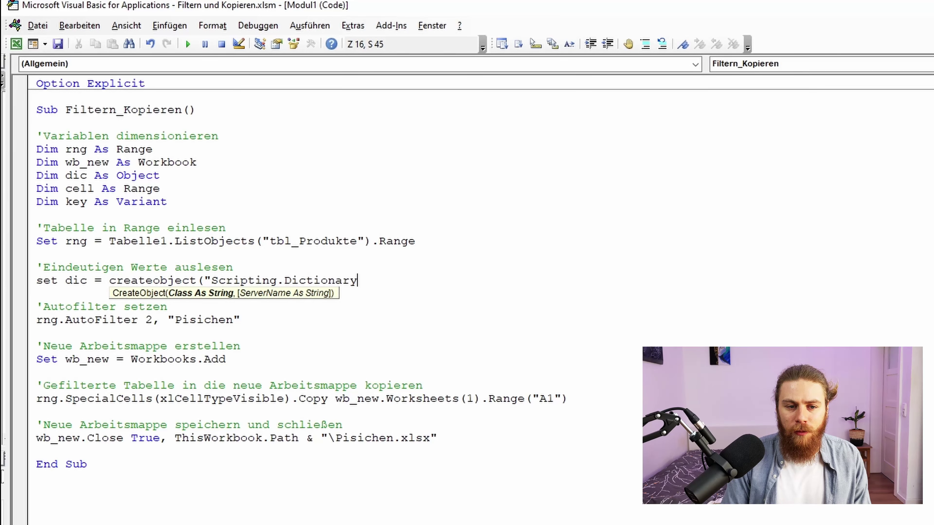
text("))
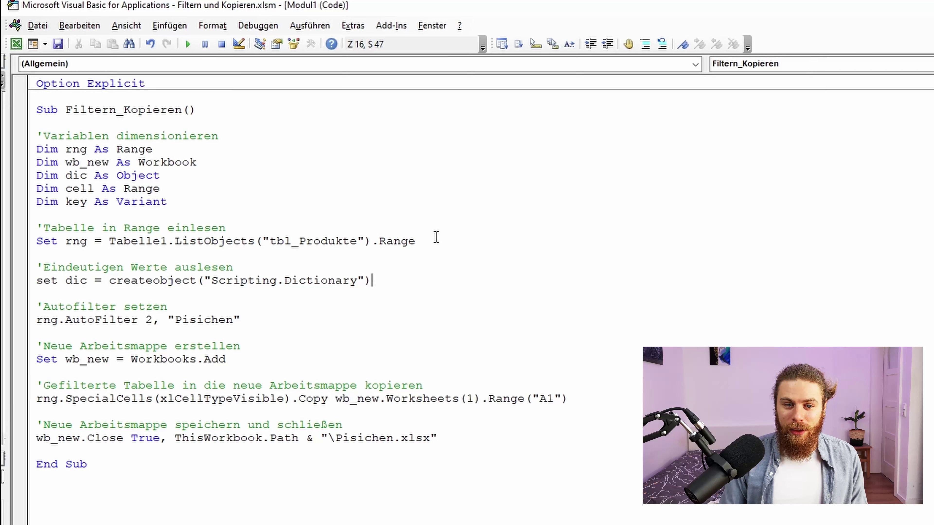
key(Return)
key(Return)
- Loop For Each cell over tbl_Produkte[Produktname] setting dic(cell.Value) = 0; breakpoint the AutoFilter line
text(For each )
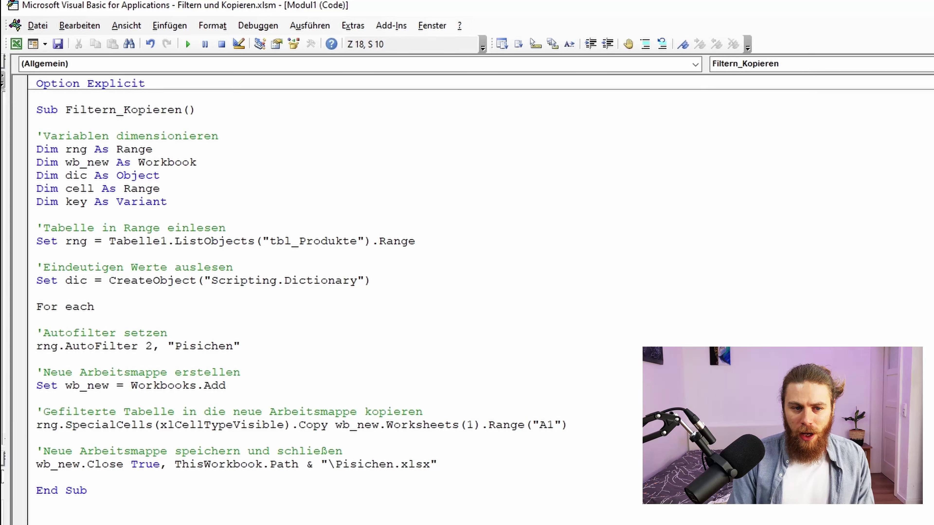
text(cell)
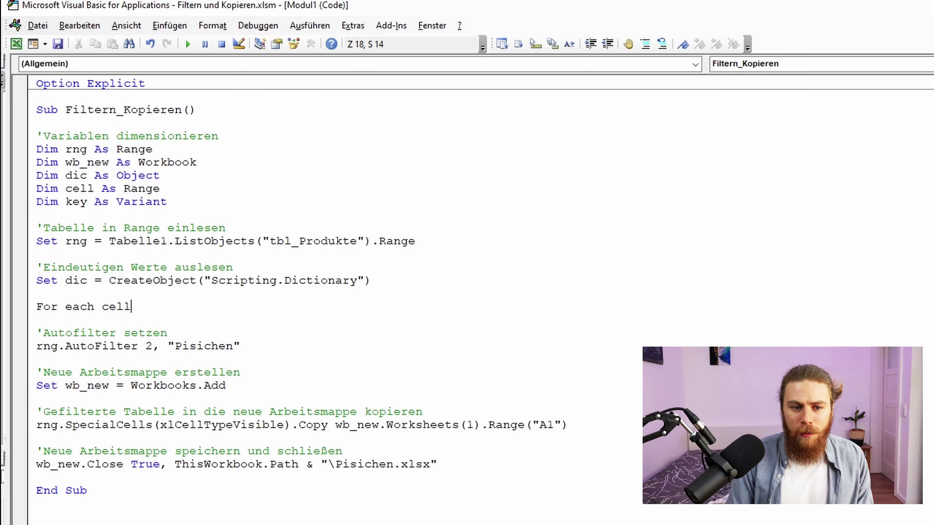
text( in ra)
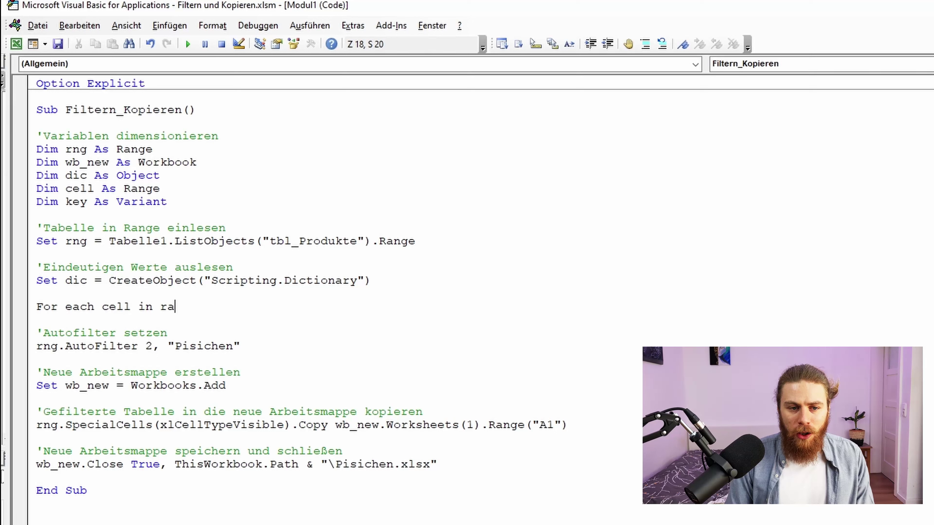
text(nge()
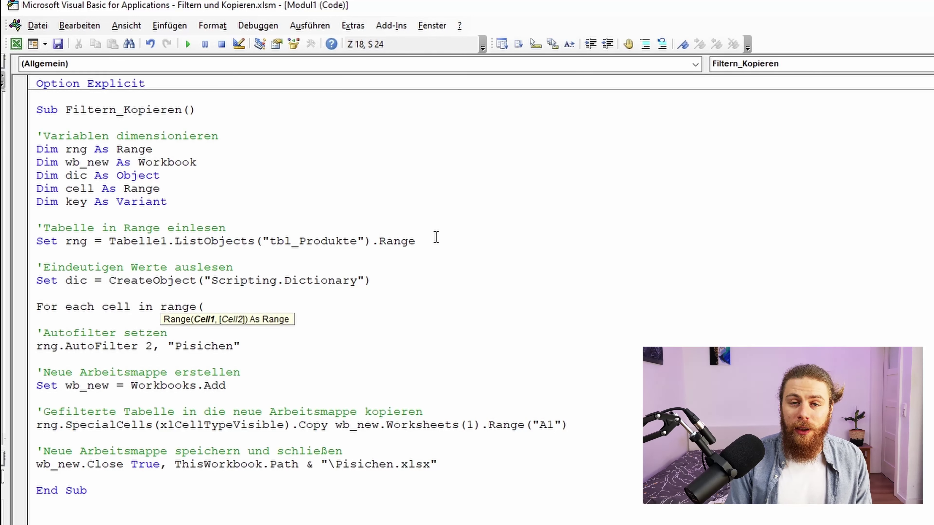
text(")
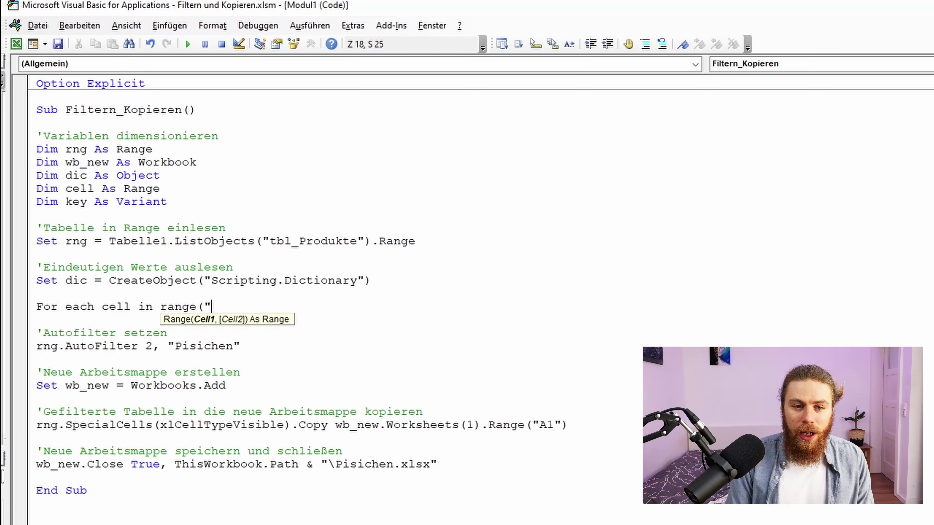
text(tbl)
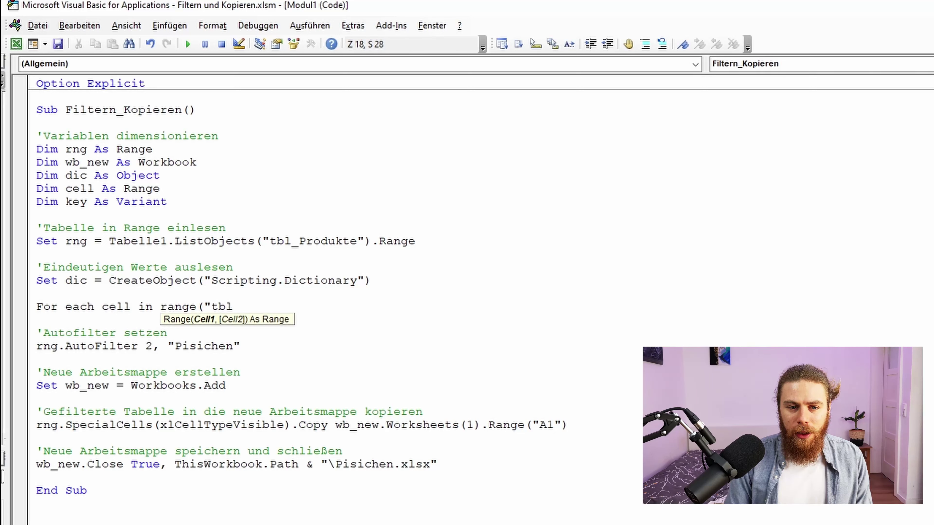
text(_Prod)
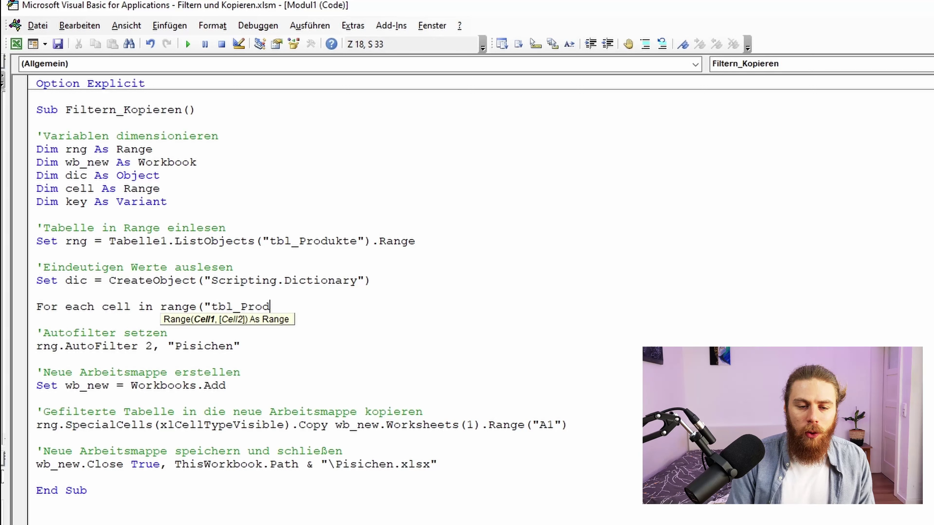
text(ukte[)
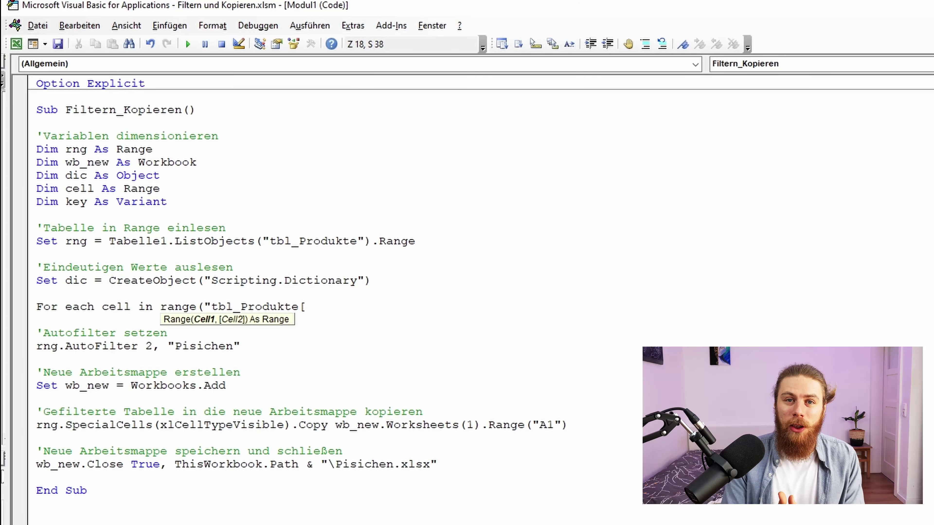
text(Produk)
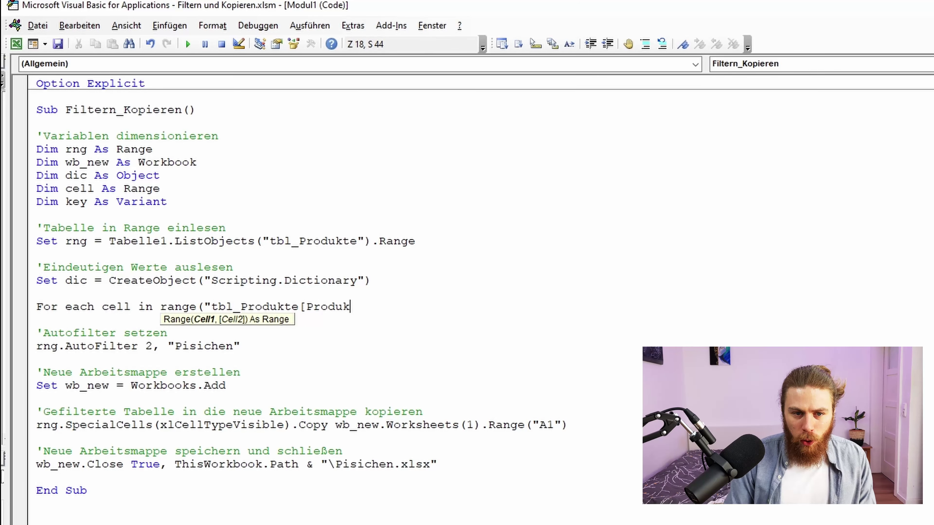
text(tname)
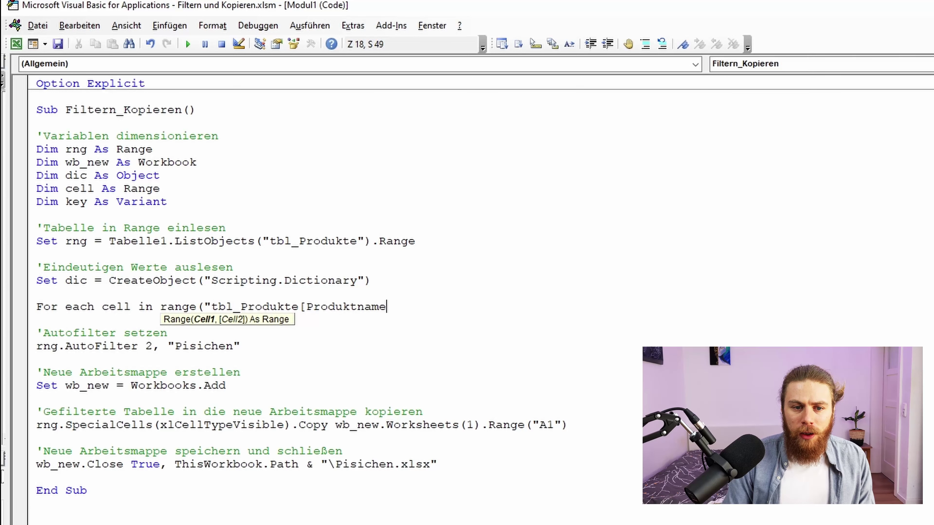
text(])
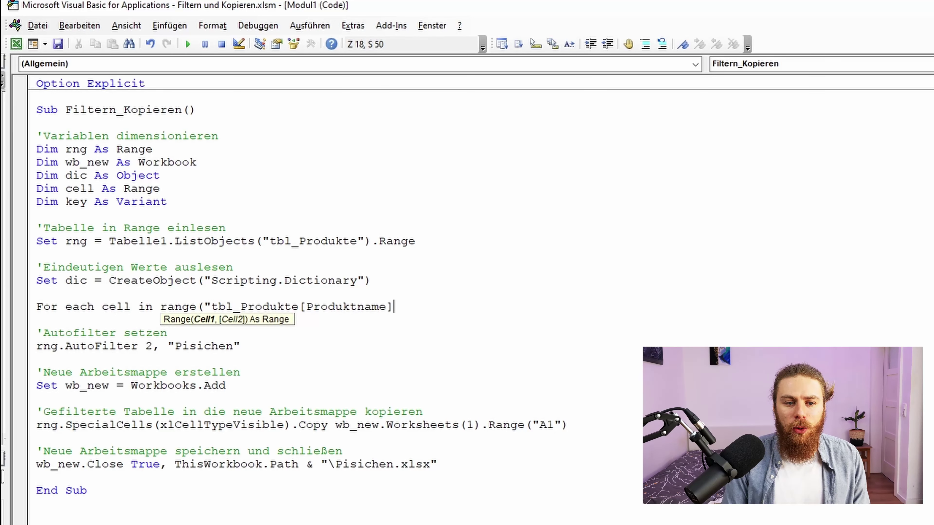
text(")
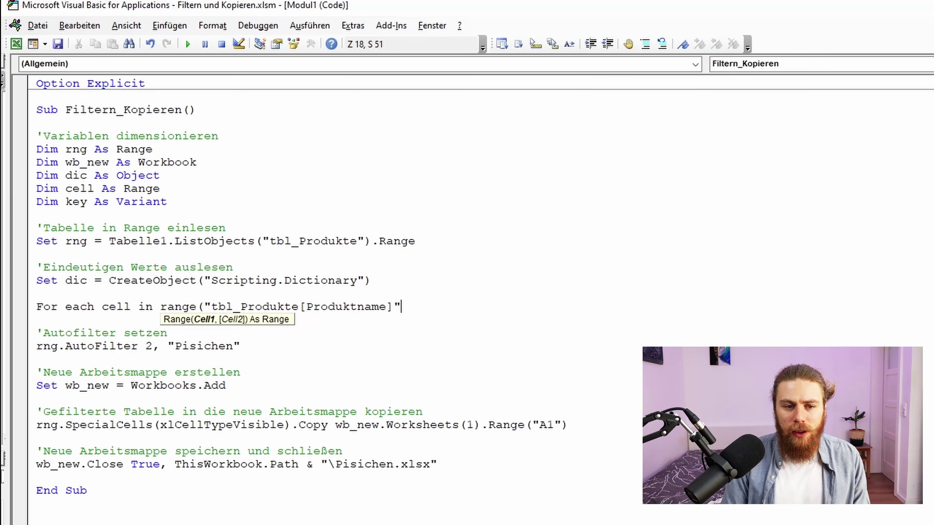
text())
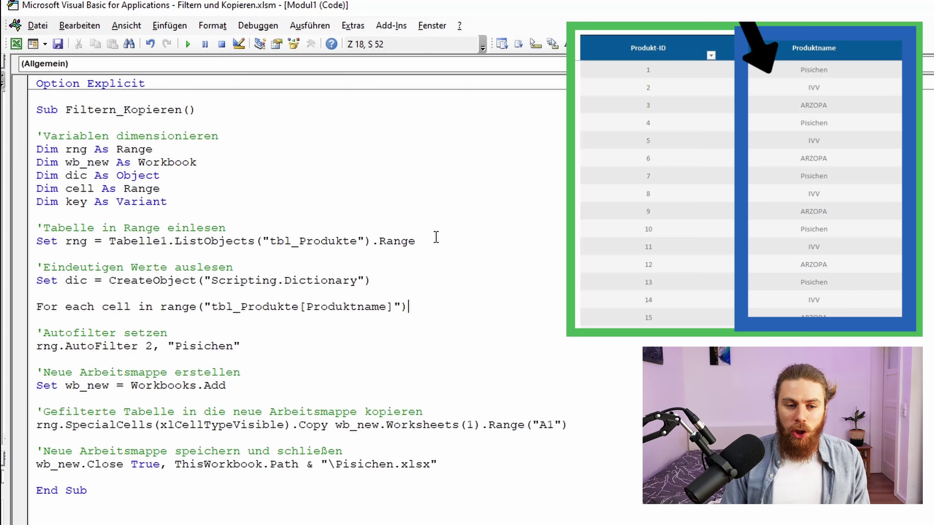
key(Return)
key(Return)
text(Next)
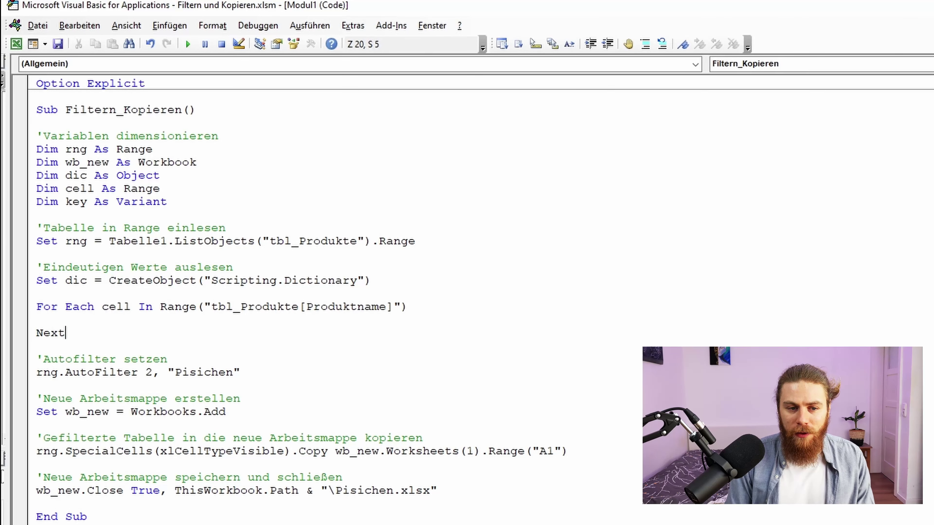
text( cell)
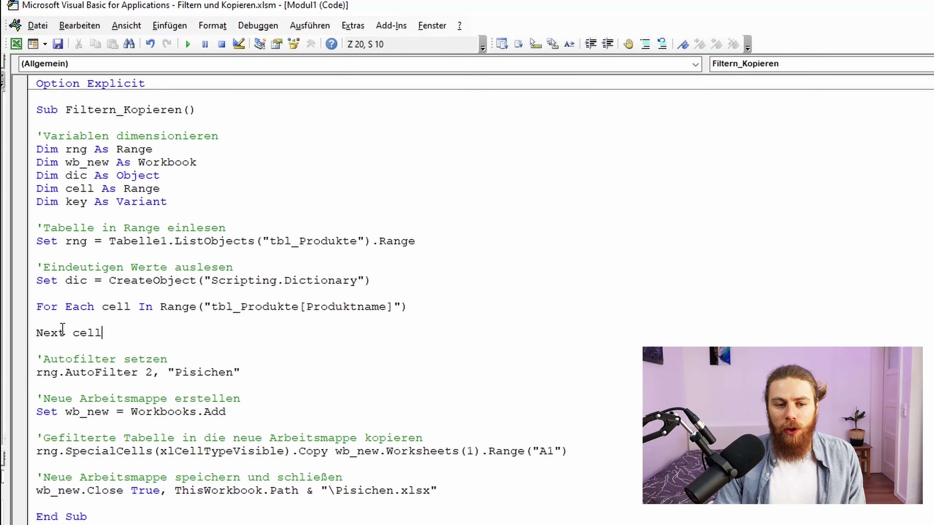
click(65, 320)
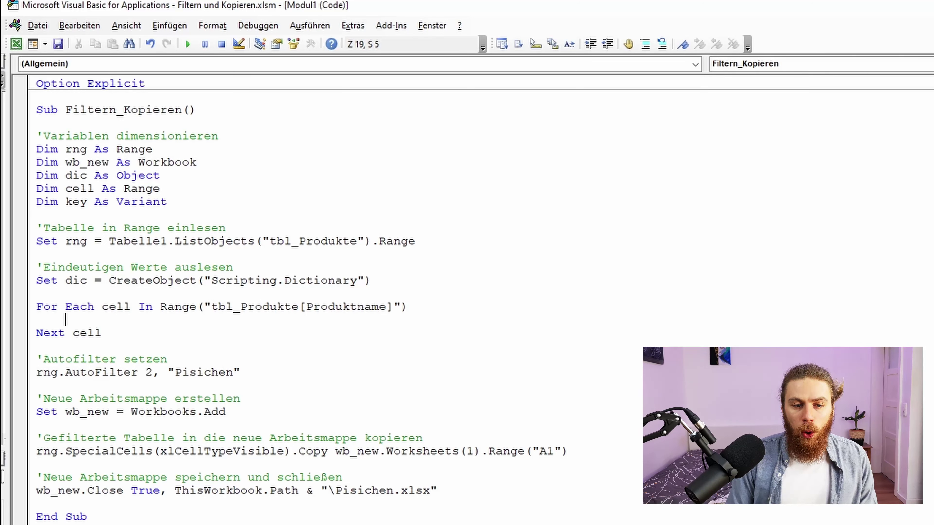
text(dic()
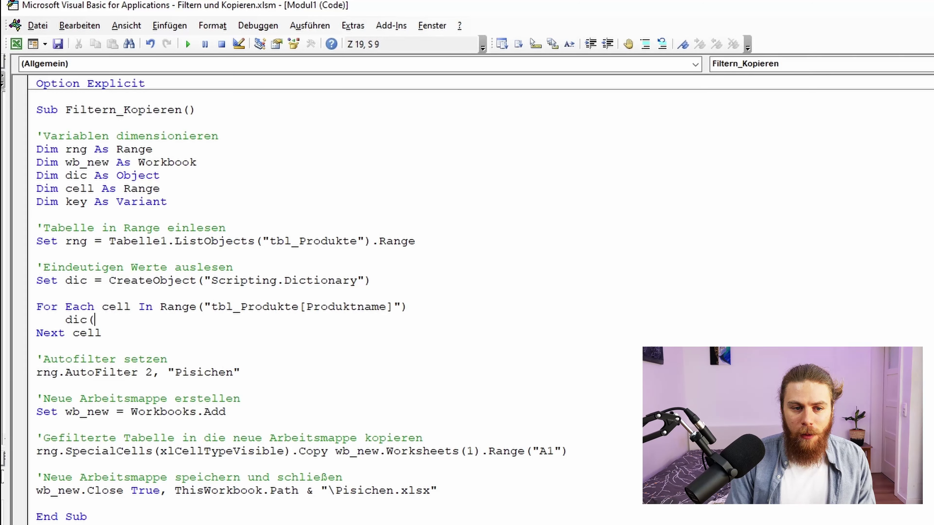
text(cell.val)
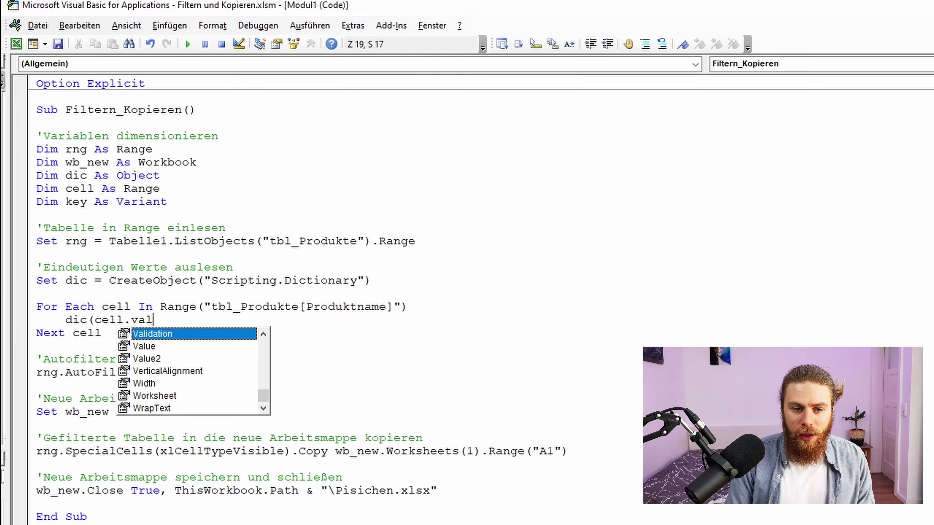
text(ue))
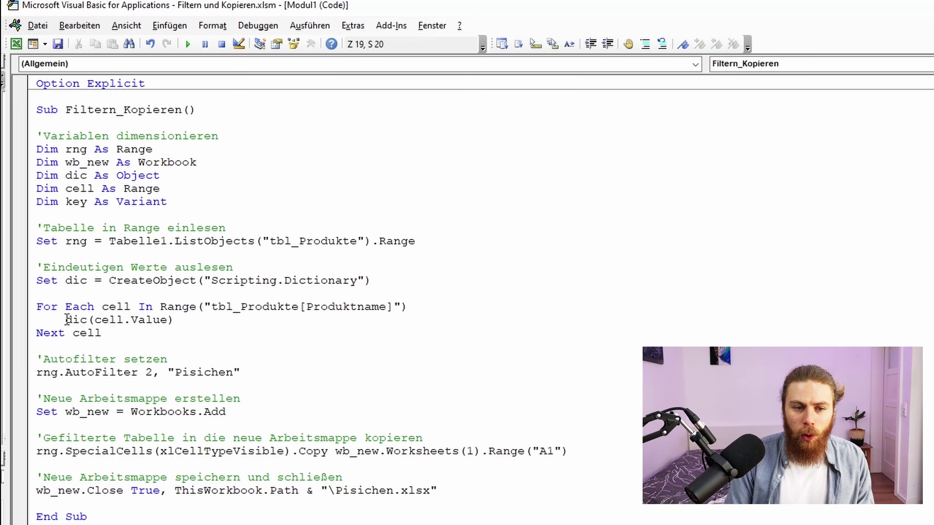
text( =)
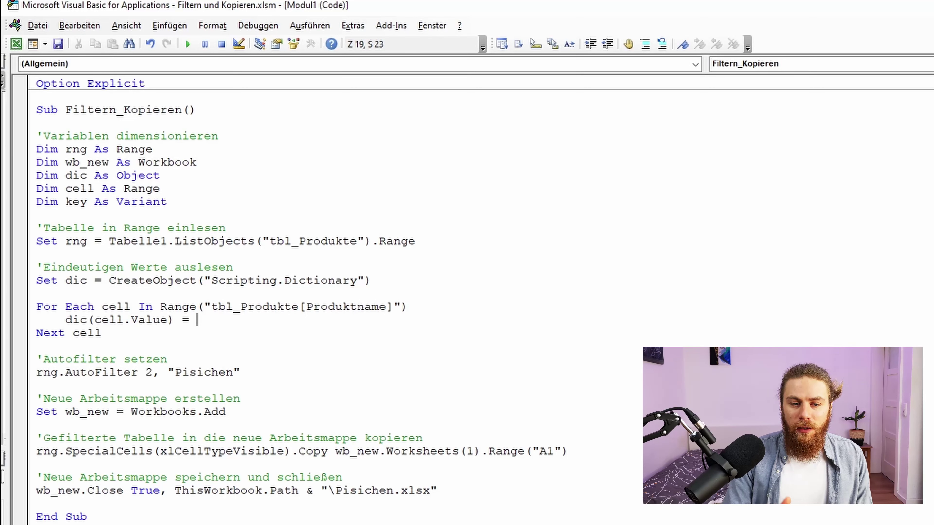
text(0)
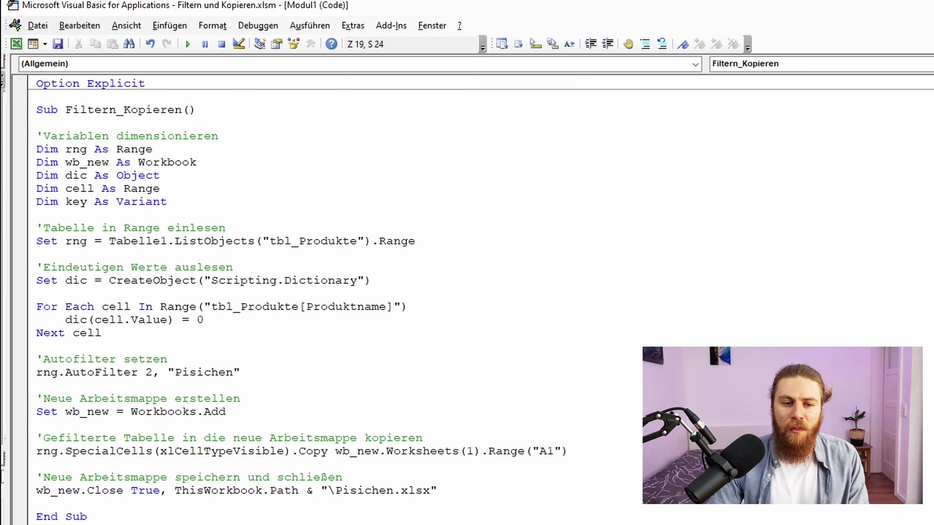
click(15, 251)
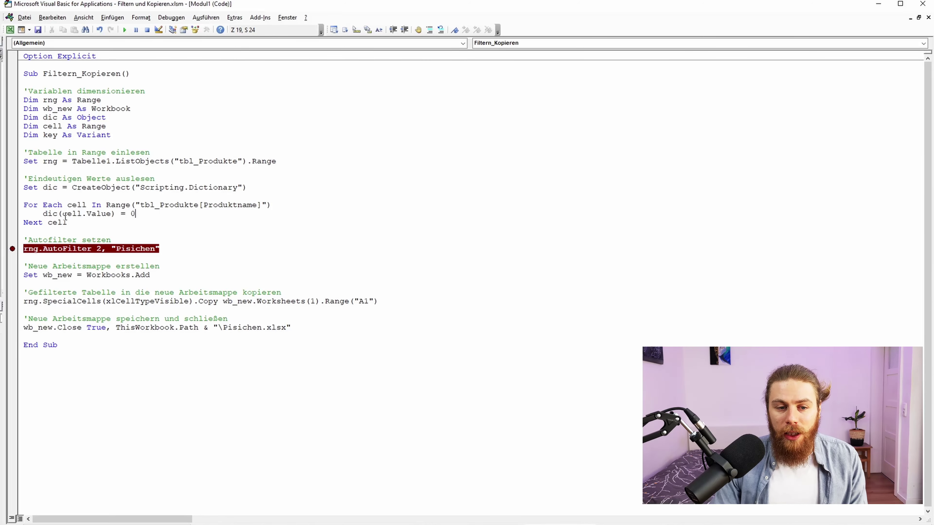
key(F5)
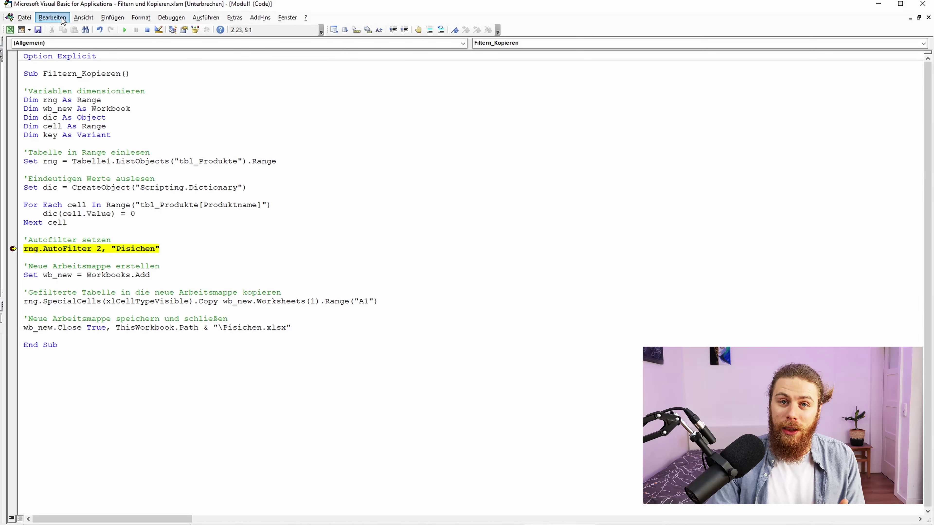
click(84, 17)
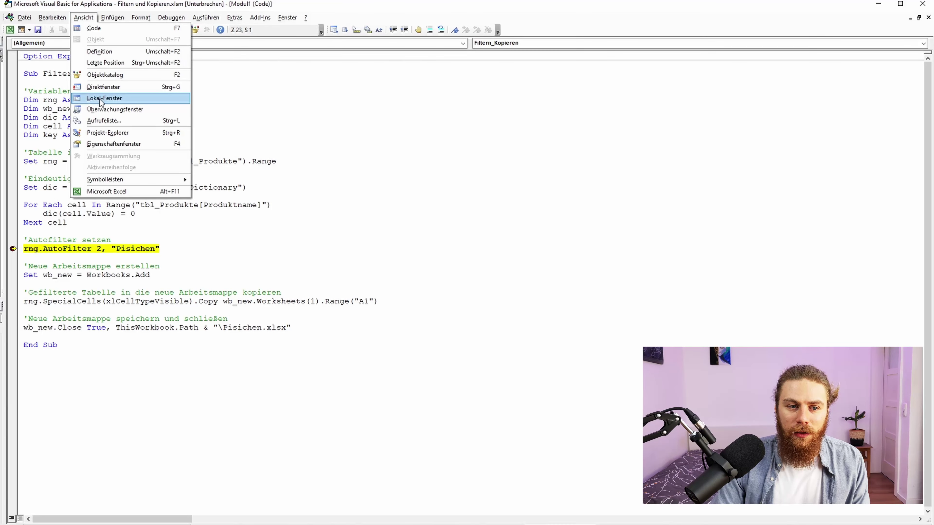
click(128, 98)
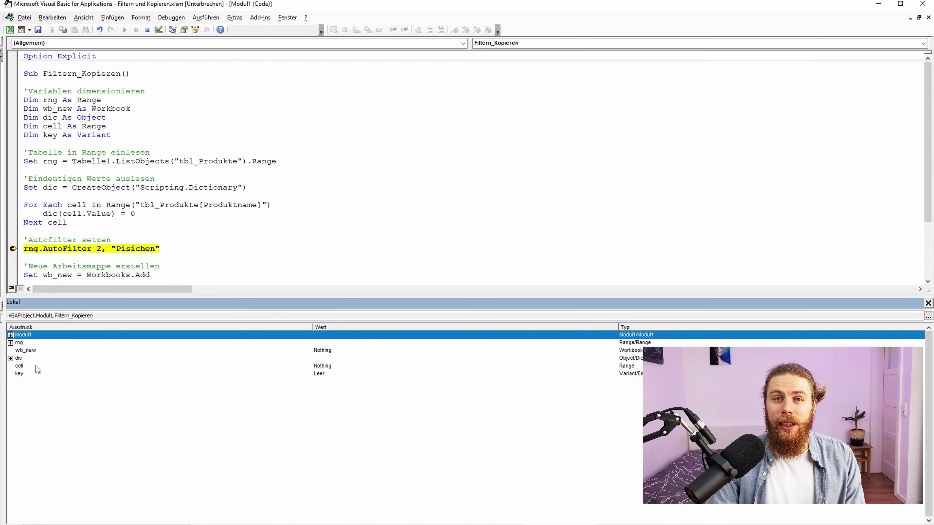
click(10, 359)
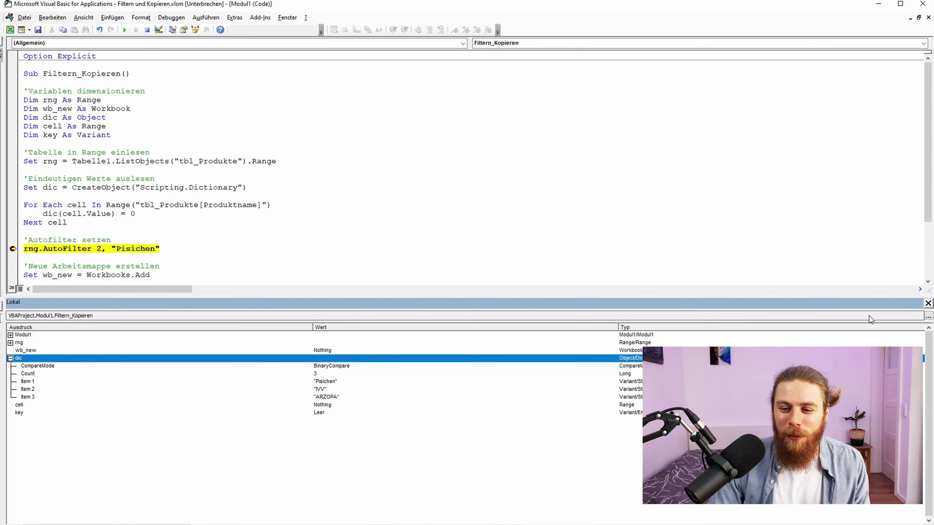
click(927, 303)
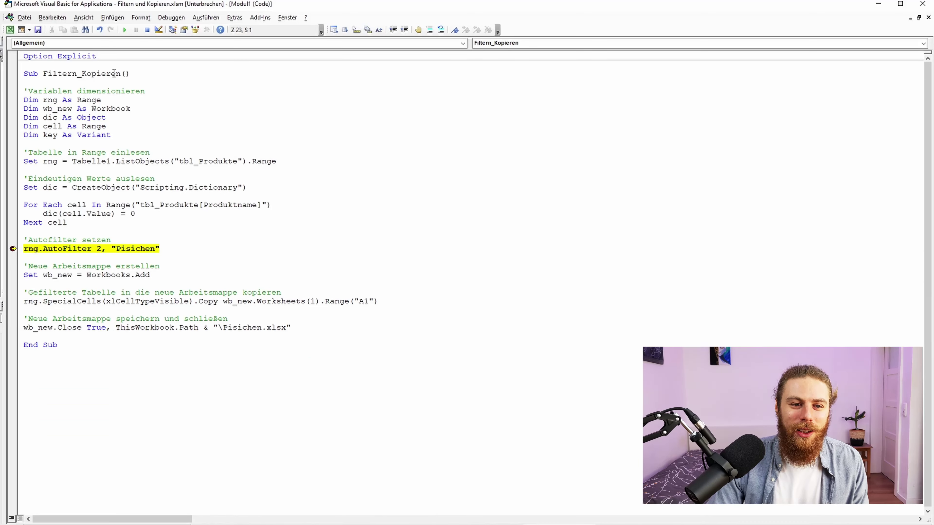
click(147, 32)
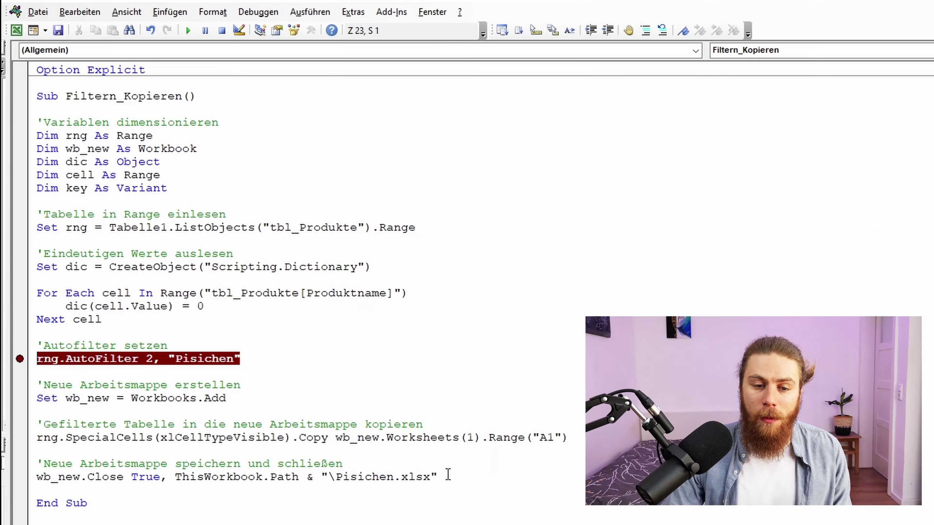
- Indent the filter-to-save block and head it with 'Schleife über alle eindeutigen Werte and For Each key In dic.keys
mouse_move(436, 478)
mouse_down()
mouse_move(151, 434)
mouse_move(88, 375)
mouse_up()
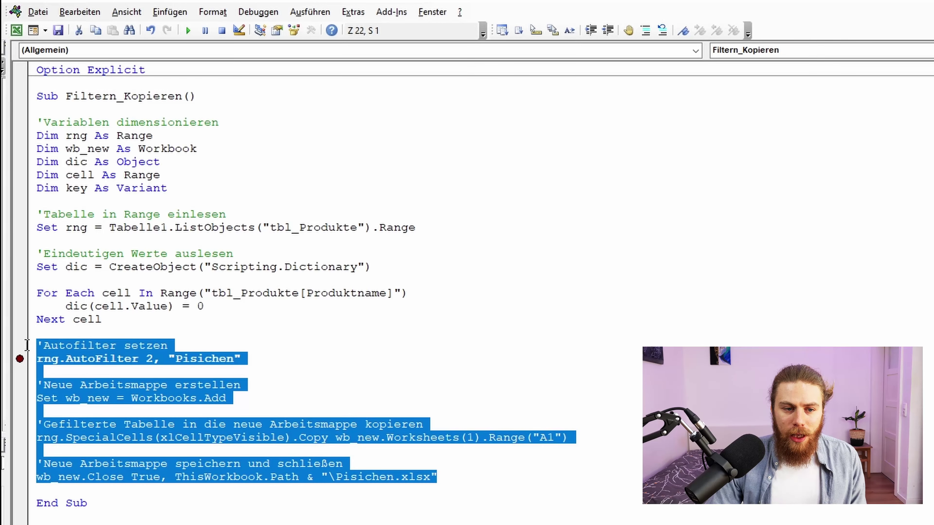
key(Tab)
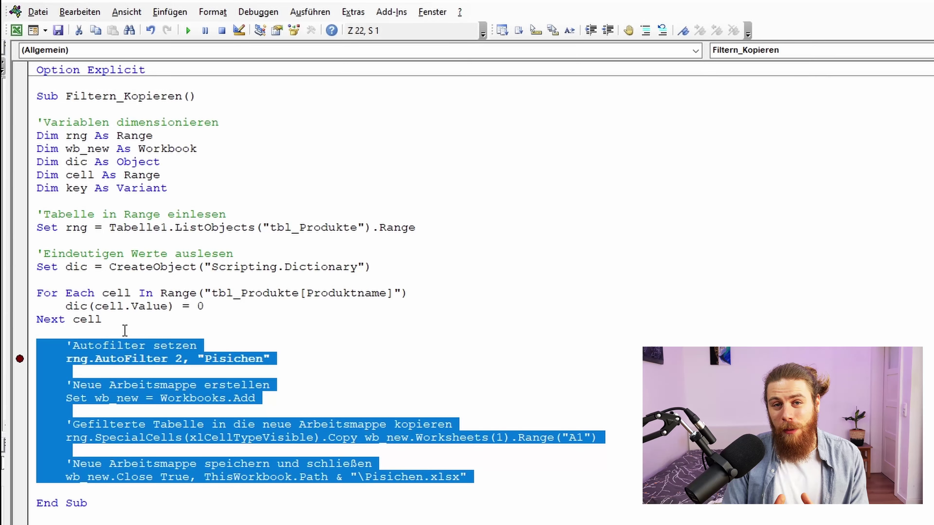
click(125, 330)
key(Return)
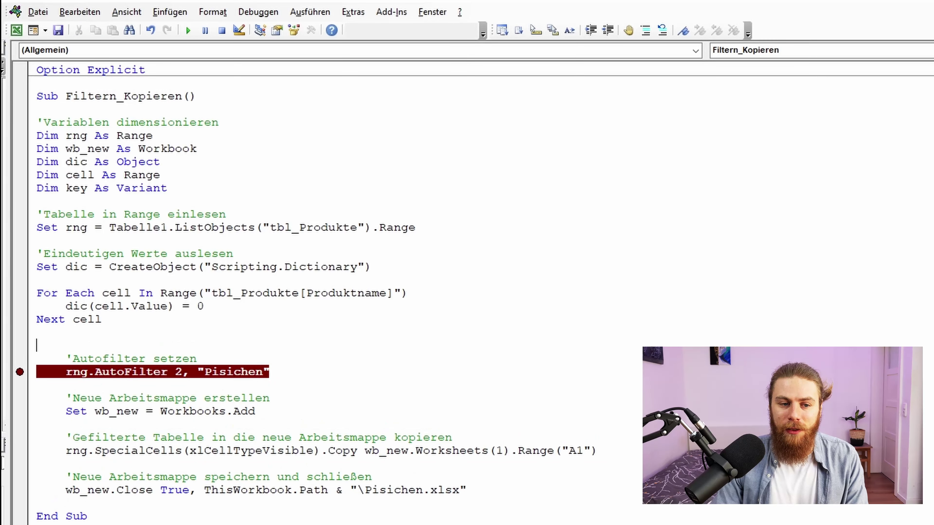
key(Return)
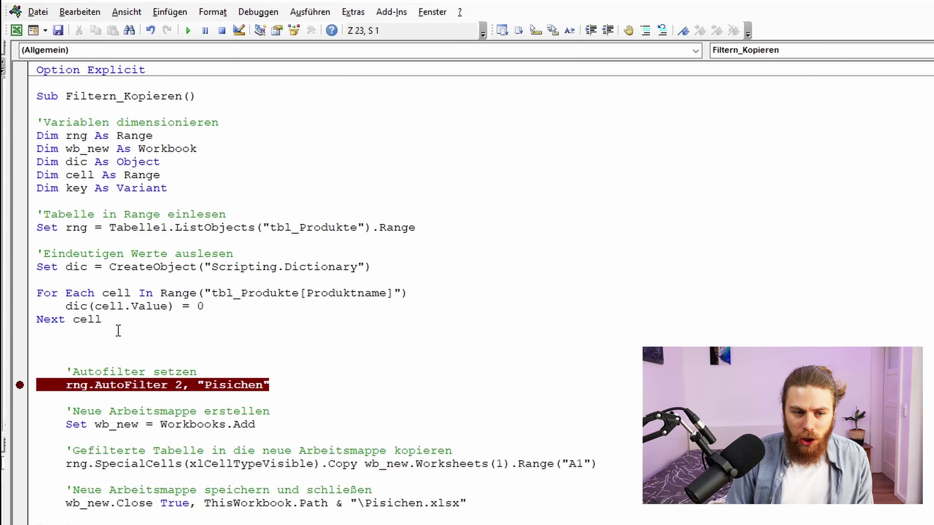
key(BackSpace)
text(')
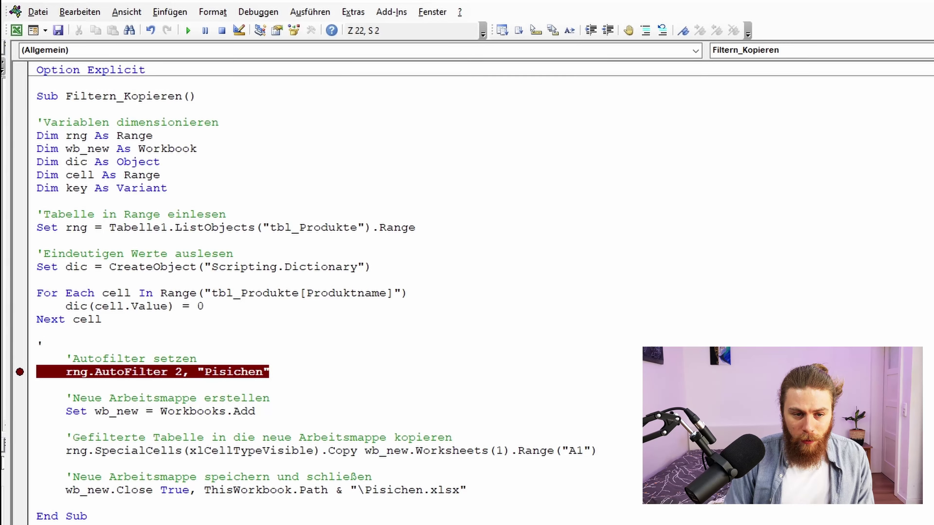
text(Schleife über al)
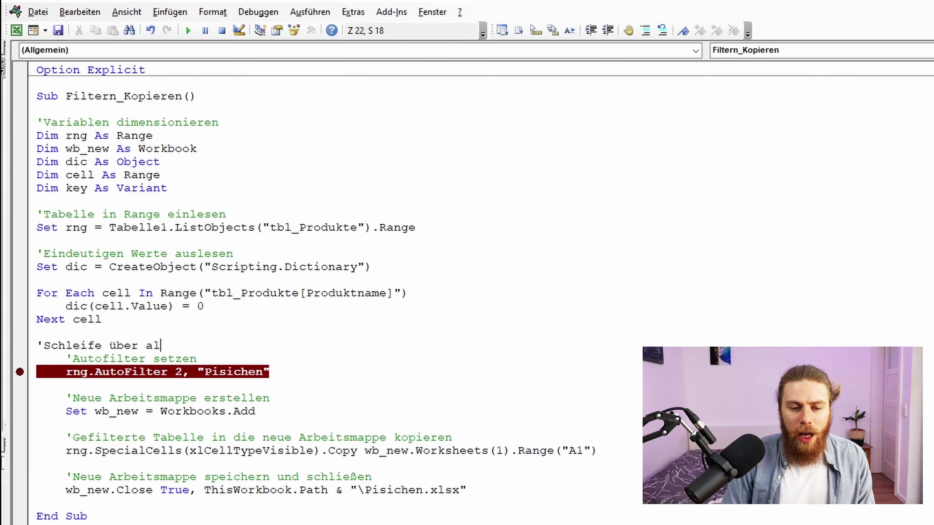
text(le eindeutigen We)
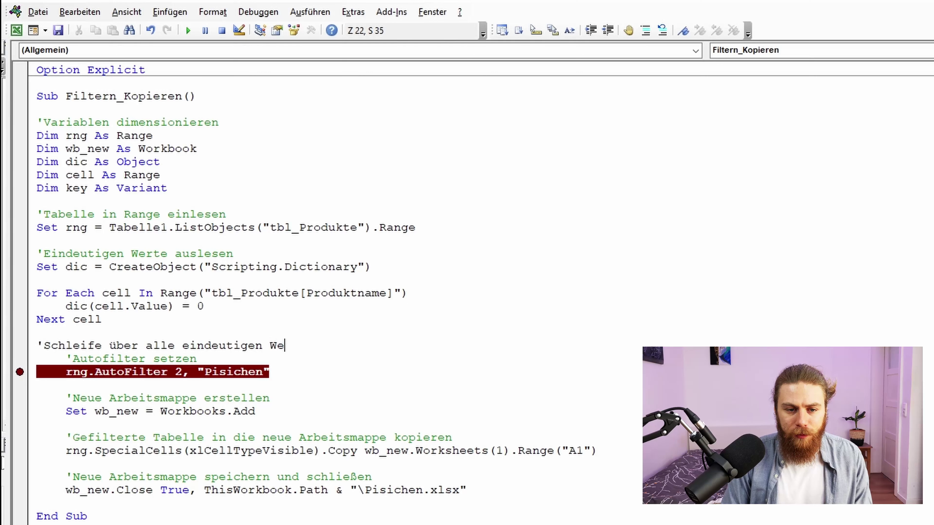
text(rte)
key(Return)
text(for e)
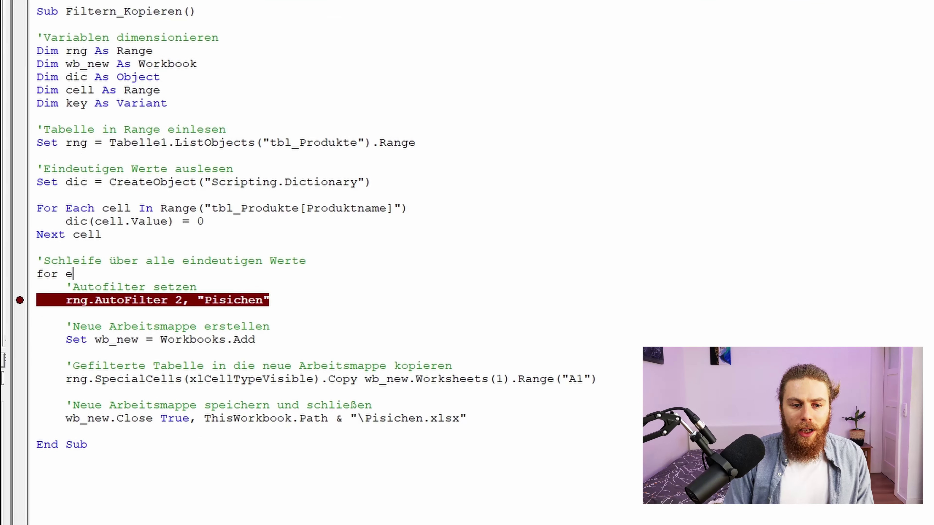
text(ach key)
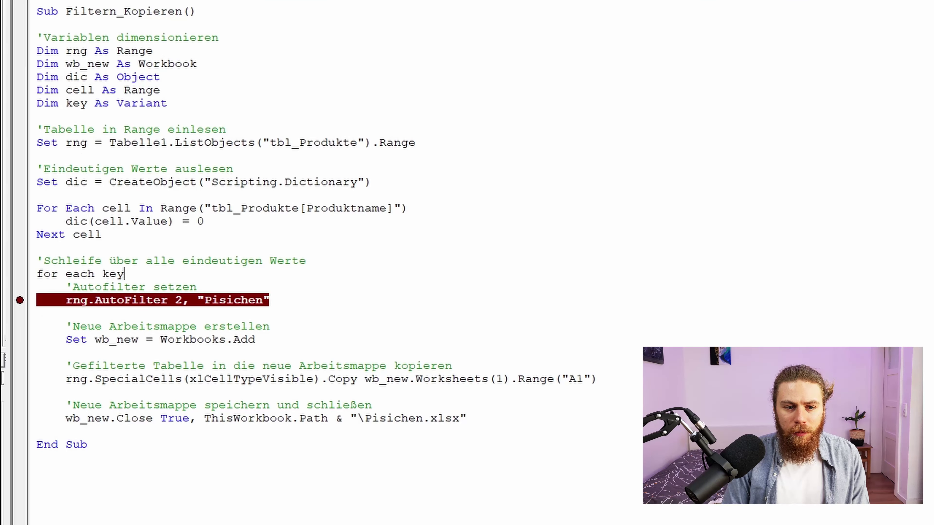
text( in)
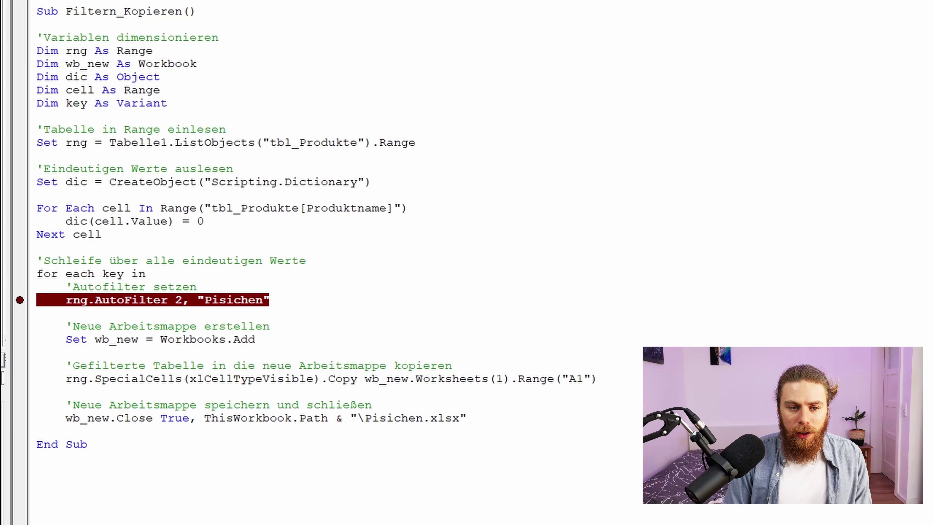
text( dic.keys)
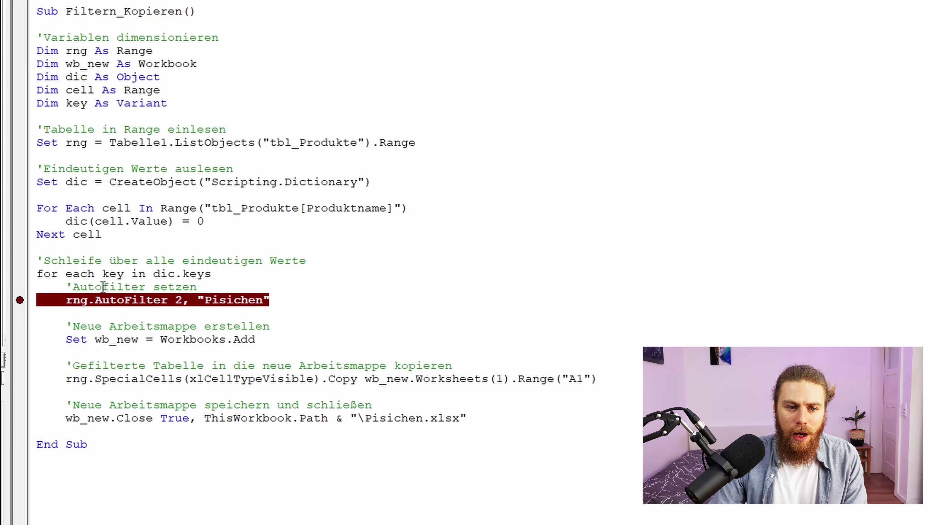
key(Return)
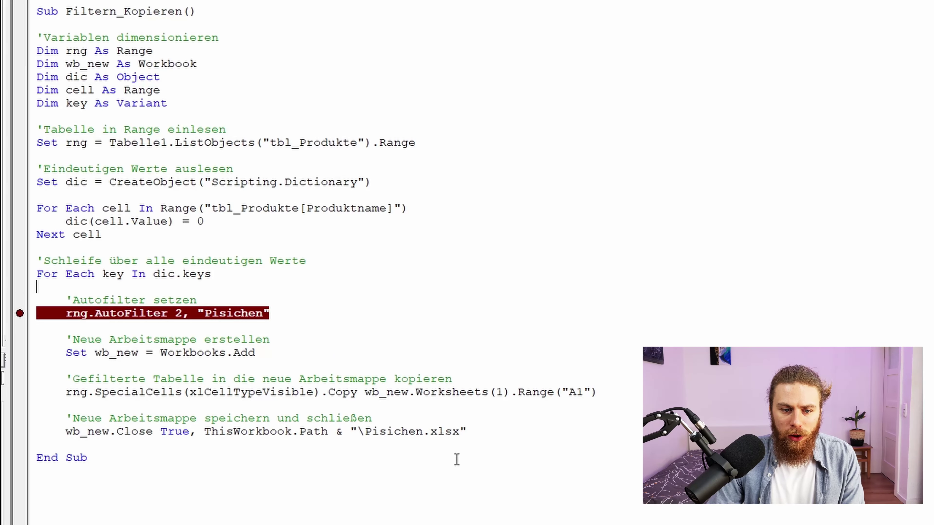
- Close the loop with Next key after wb_new.Close and clear the AutoFilter breakpoint
click(501, 437)
key(Return)
key(Return)
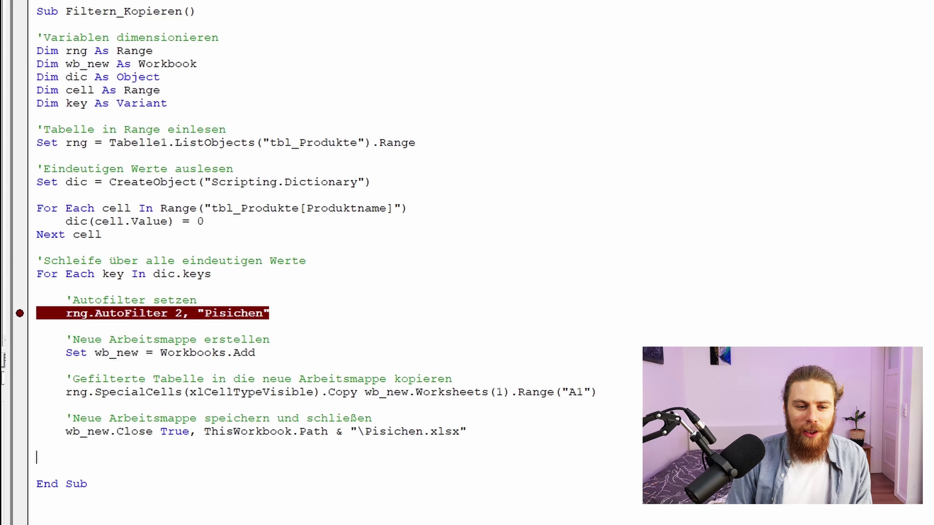
key(BackSpace)
text(Next ke)
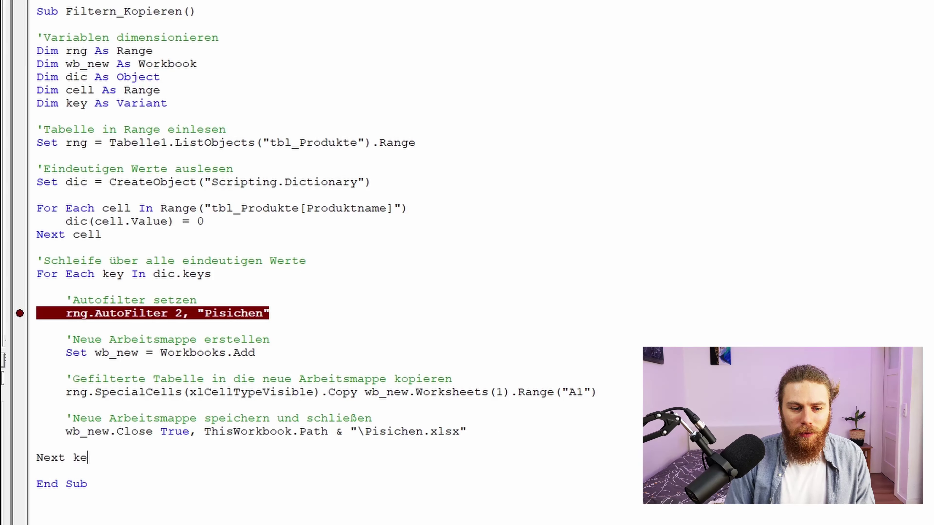
text(y)
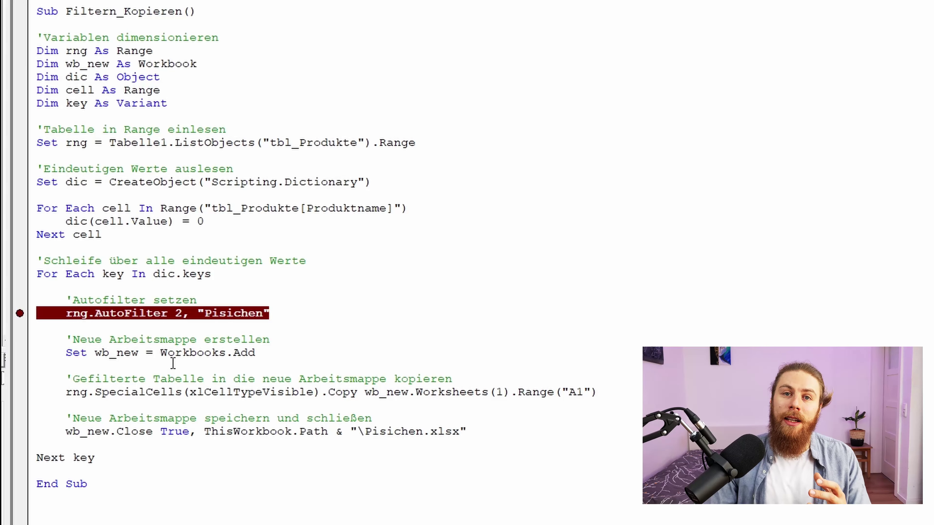
click(20, 313)
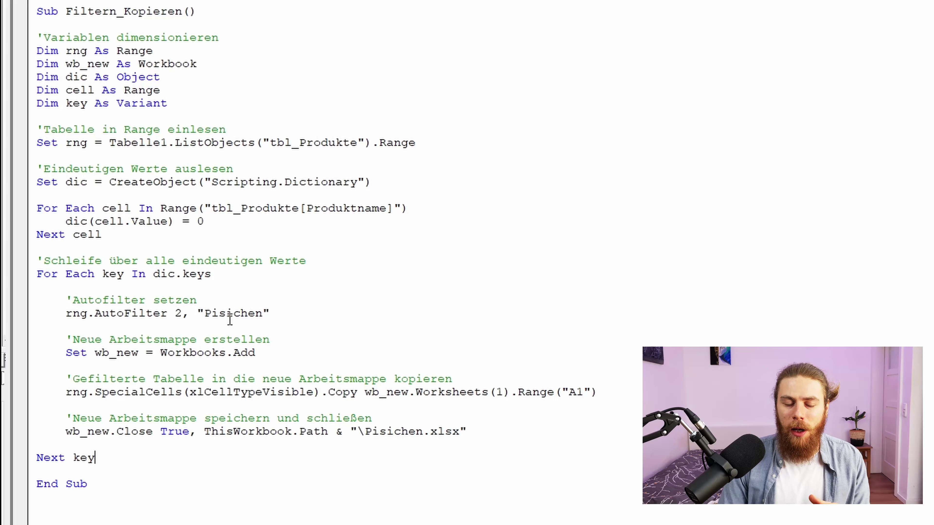
- Use key as the AutoFilter criterion and save path ThisWorkbook.Path & "\" & key & ".xlsx"
drag(199, 313, 279, 314)
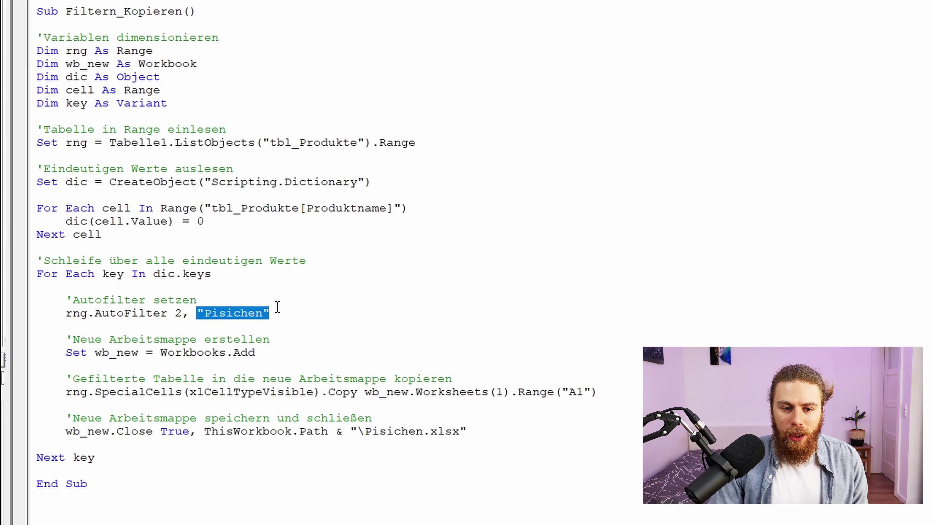
text(k)
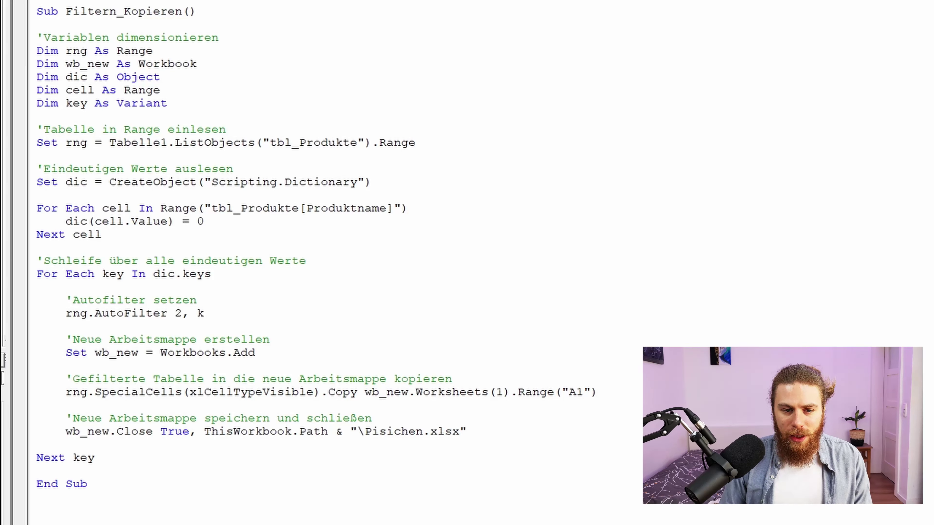
text(ey)
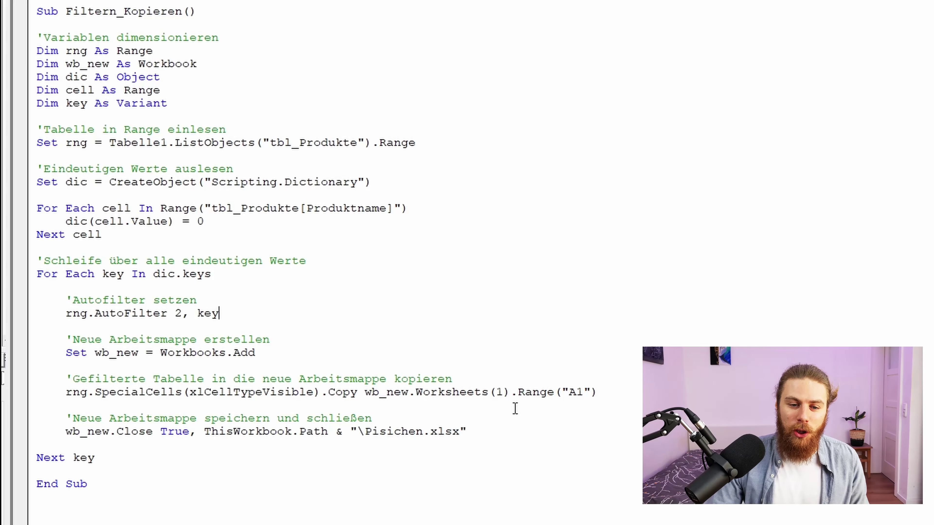
drag(365, 434, 423, 434)
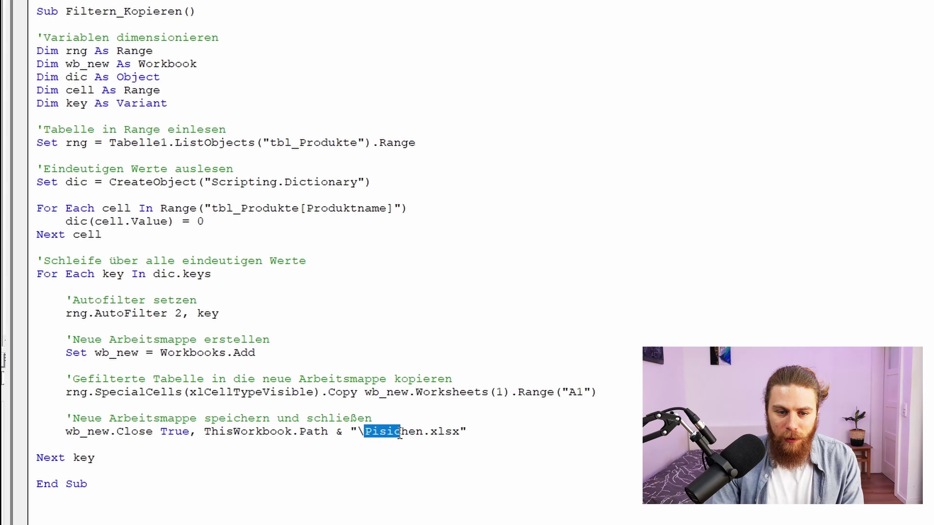
key(BackSpace)
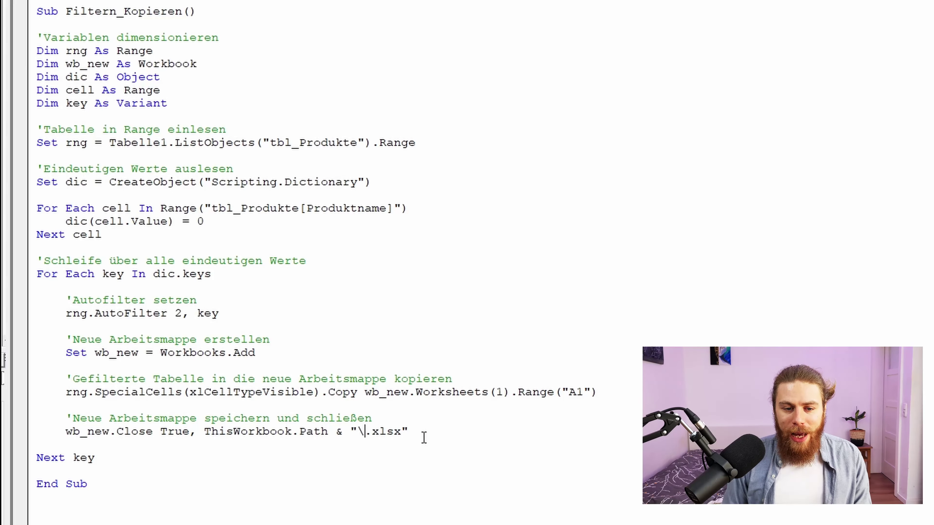
text(")
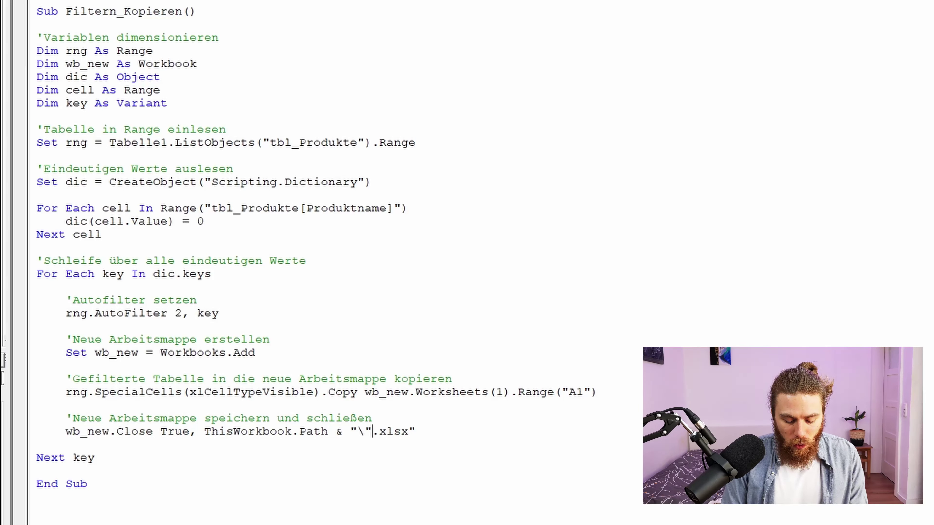
text( & )
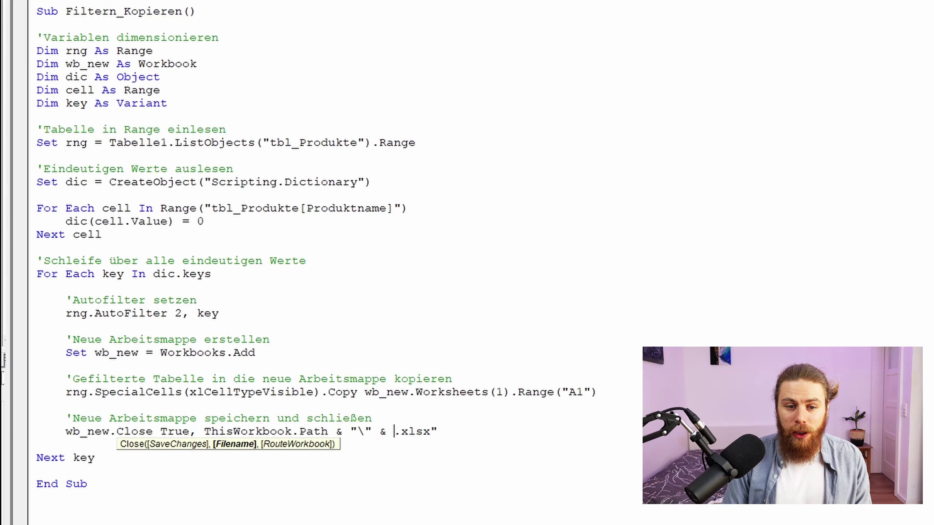
text(key)
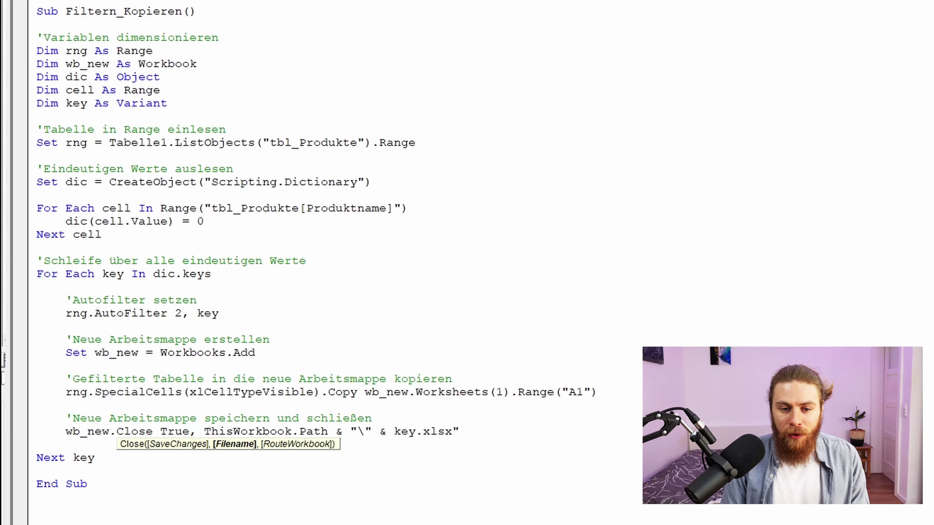
text( &)
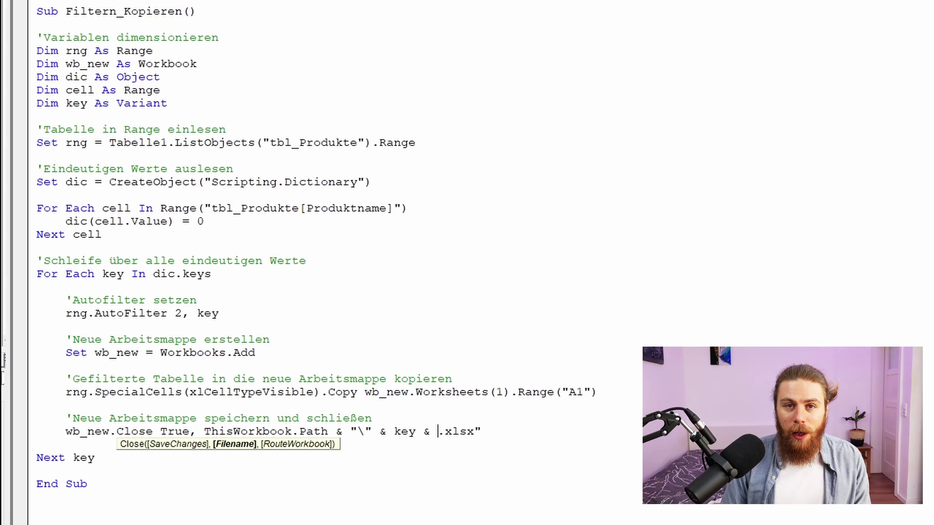
text( ")
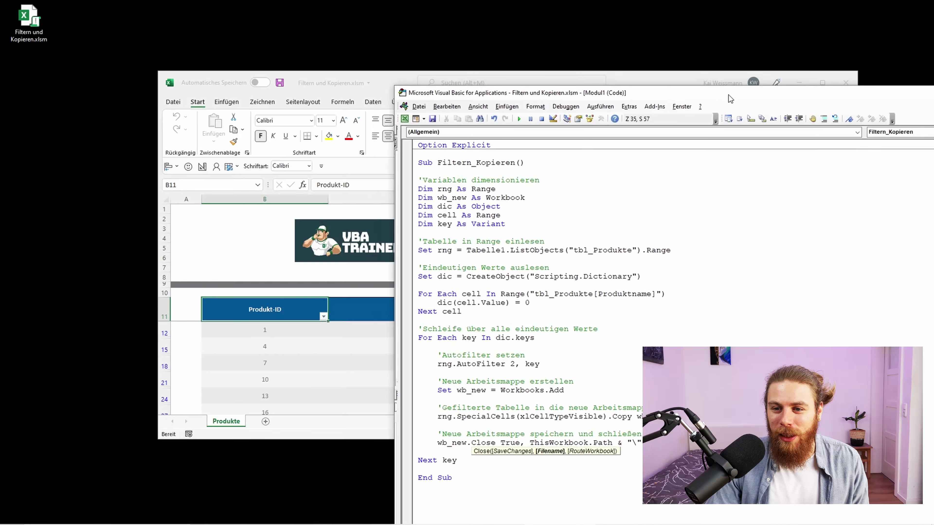
- With editor right and Excel left, run Filtern_Kopieren via F5 and select the new IVV.xlsx
drag(800, 105, 932, 107)
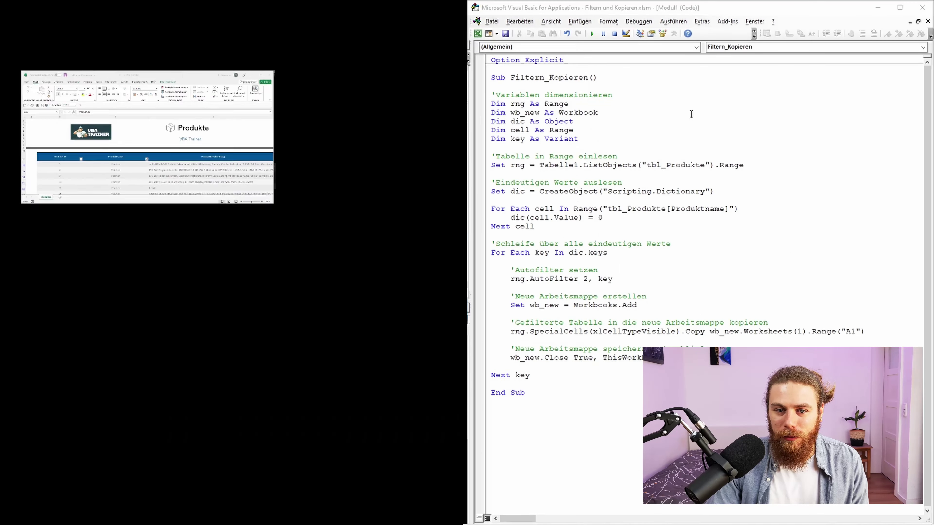
click(165, 144)
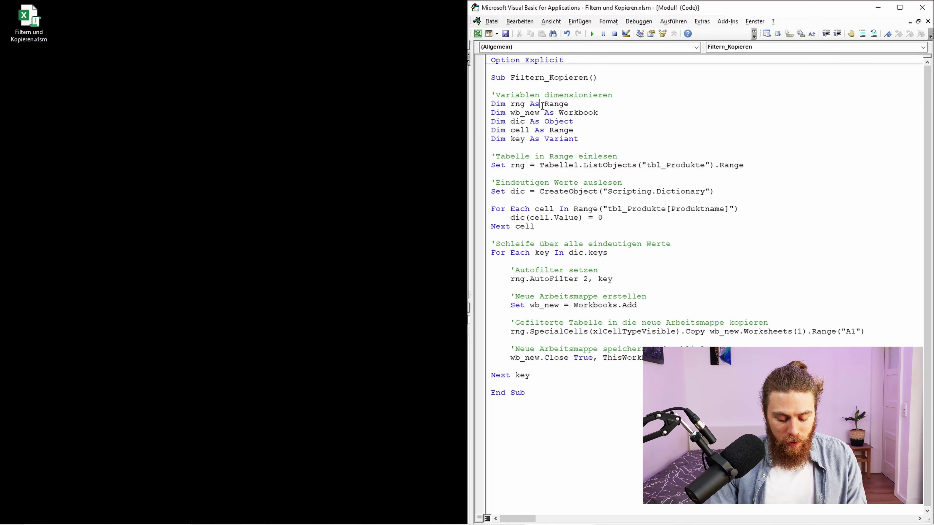
key(F5)
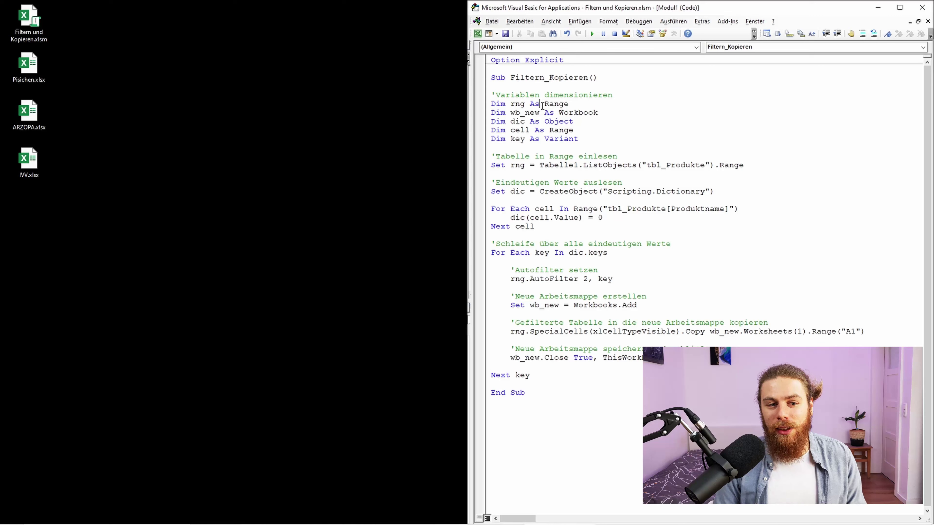
click(24, 168)
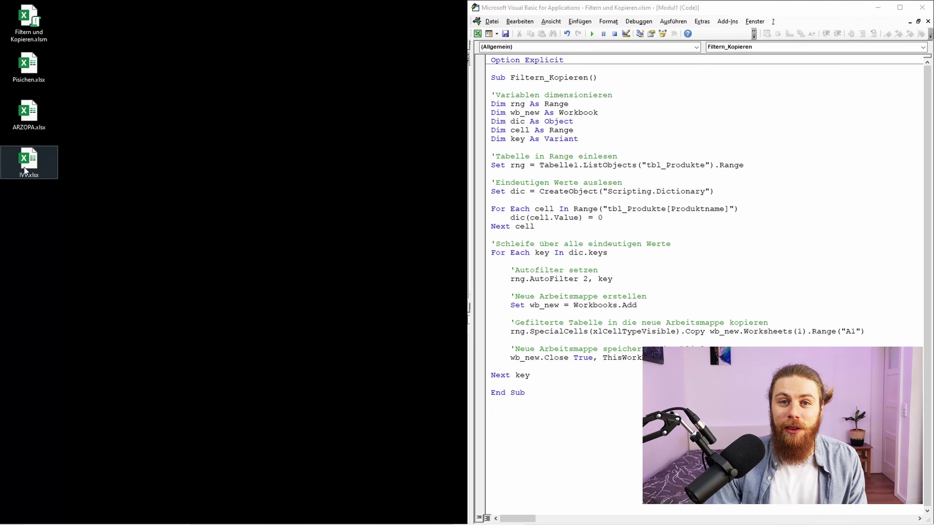
- Open IVV.xlsx from the desktop to check its IVV-only product rows
double_click(37, 167)
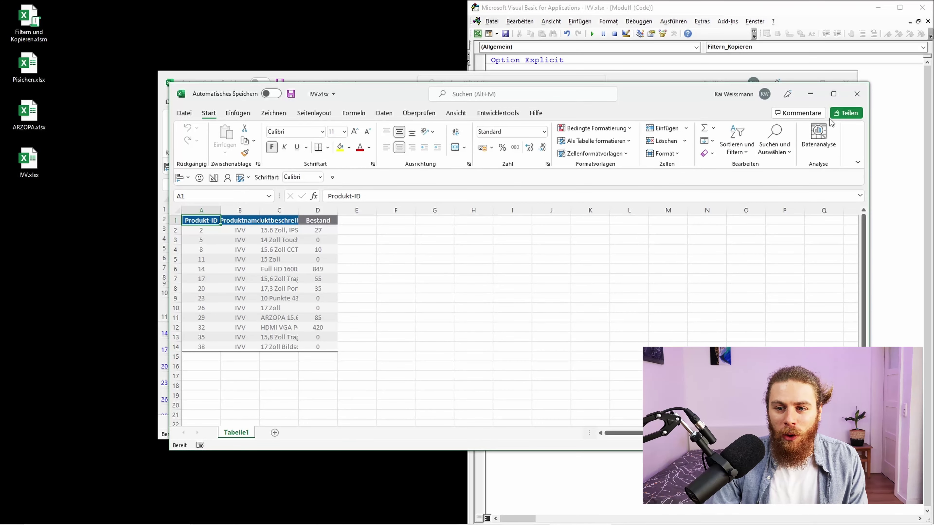